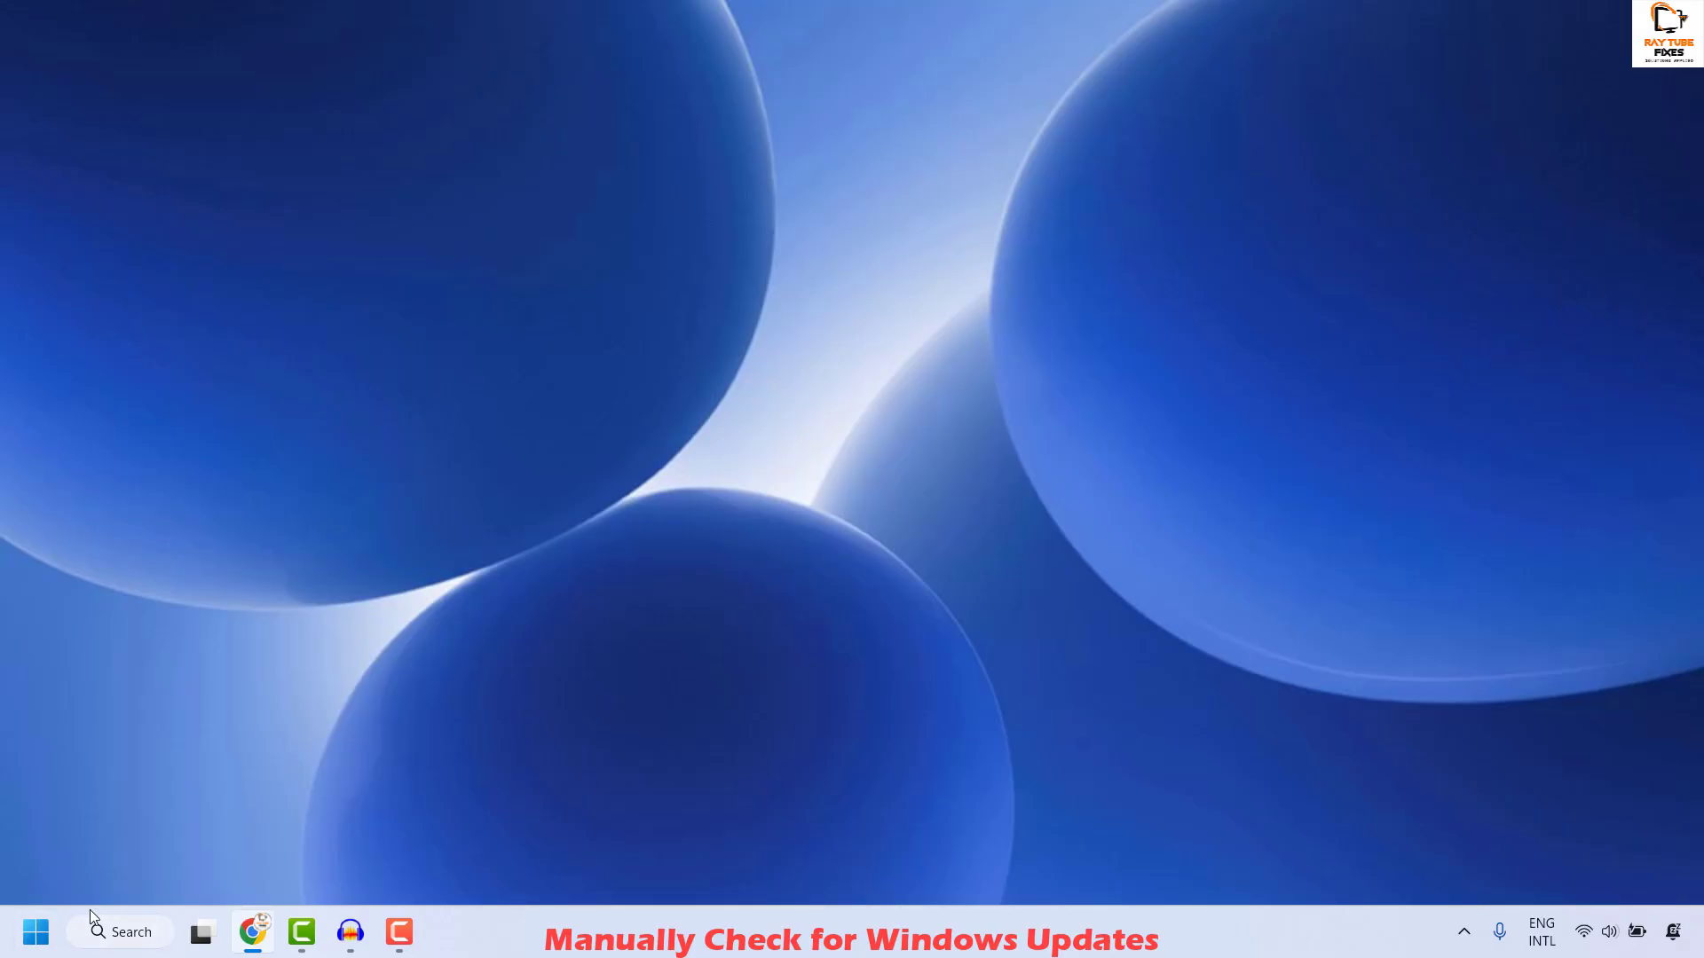
Open Settings from the Win+X menu and run Check for updates on the Windows Update page.
{"action": "right_click", "coordinate": [35, 938]}
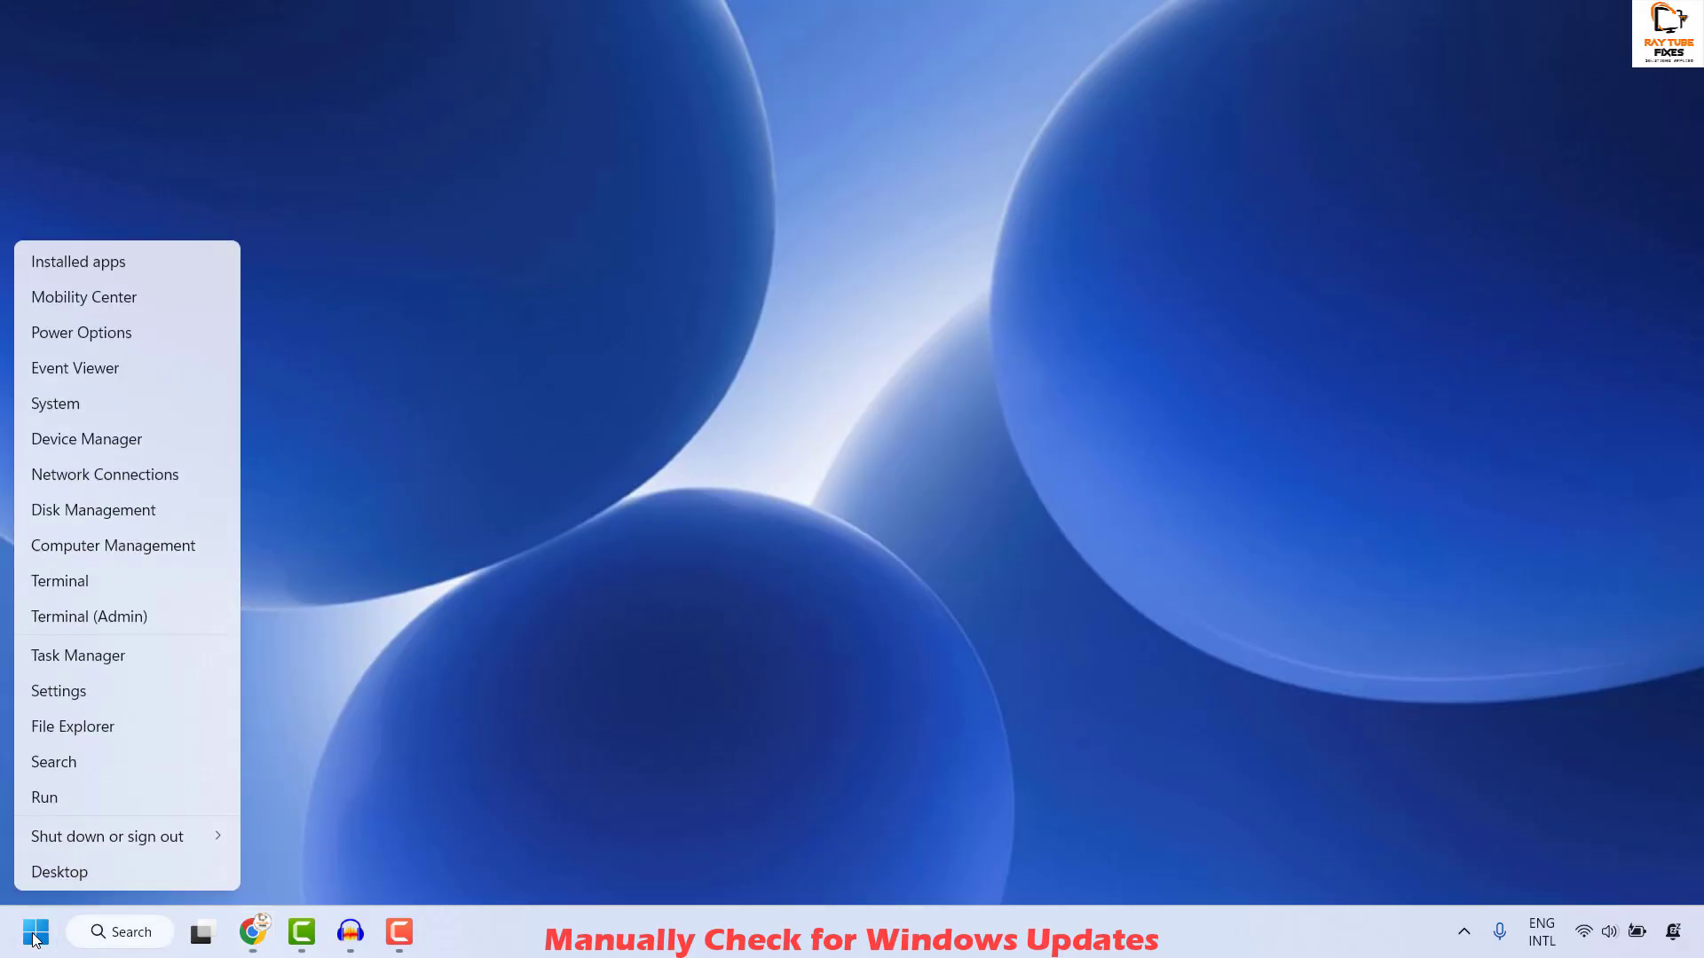
{"action": "left_click", "coordinate": [97, 696]}
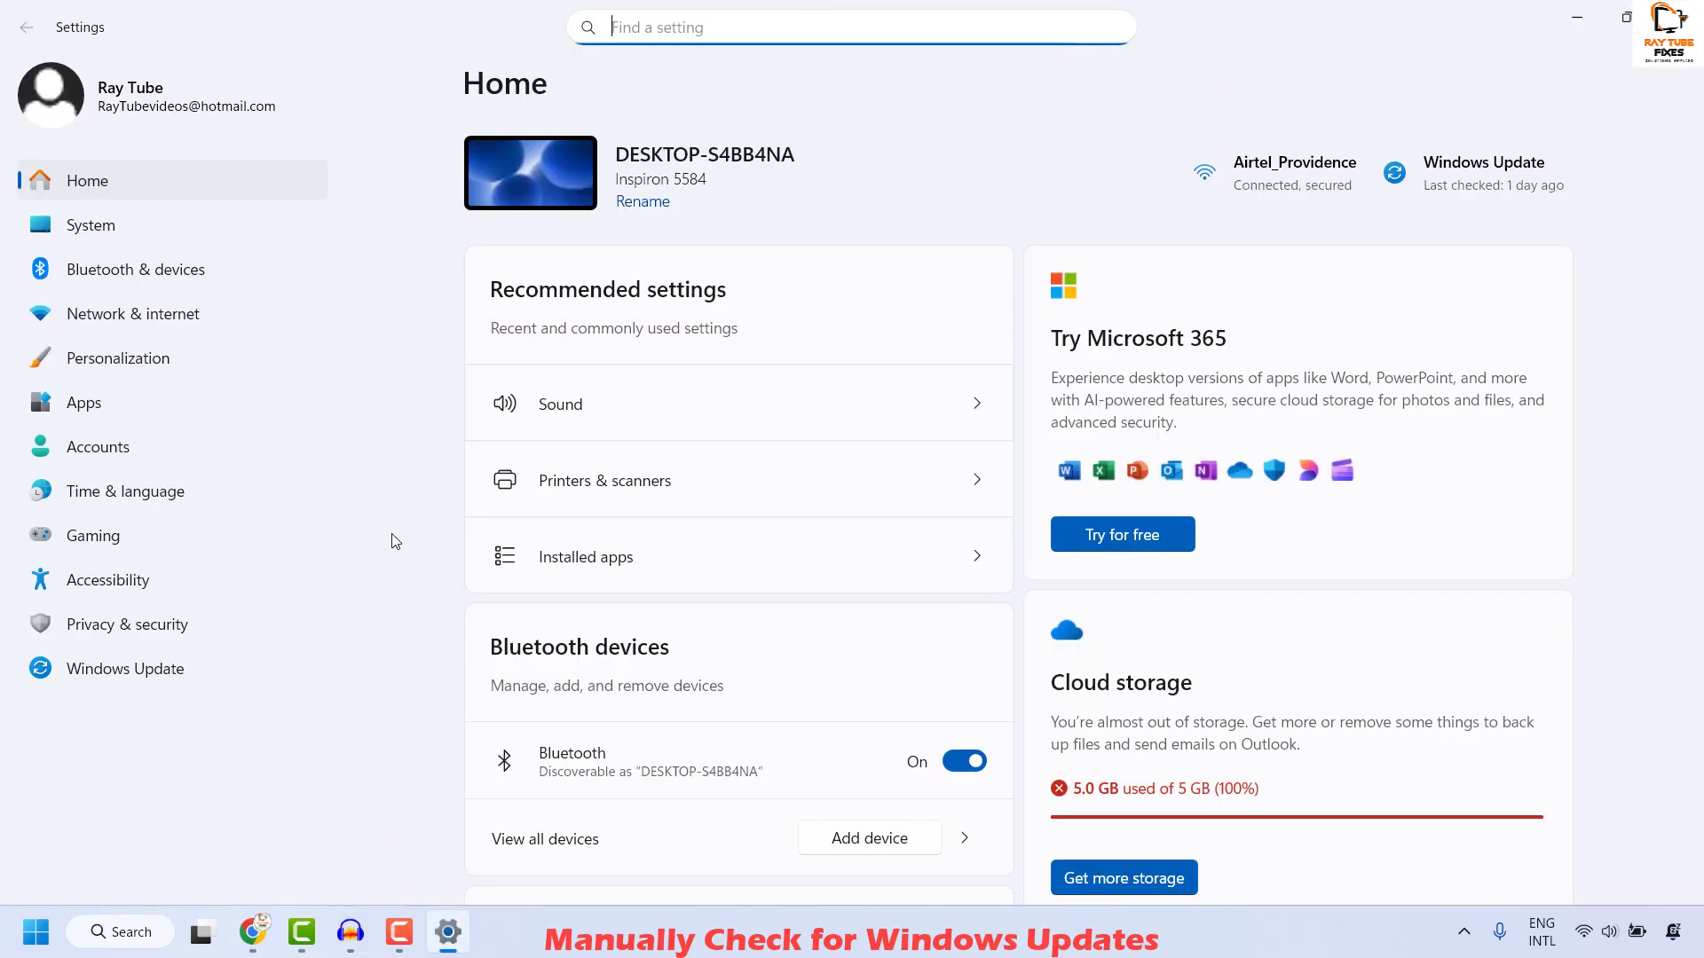
{"action": "left_click", "coordinate": [159, 671]}
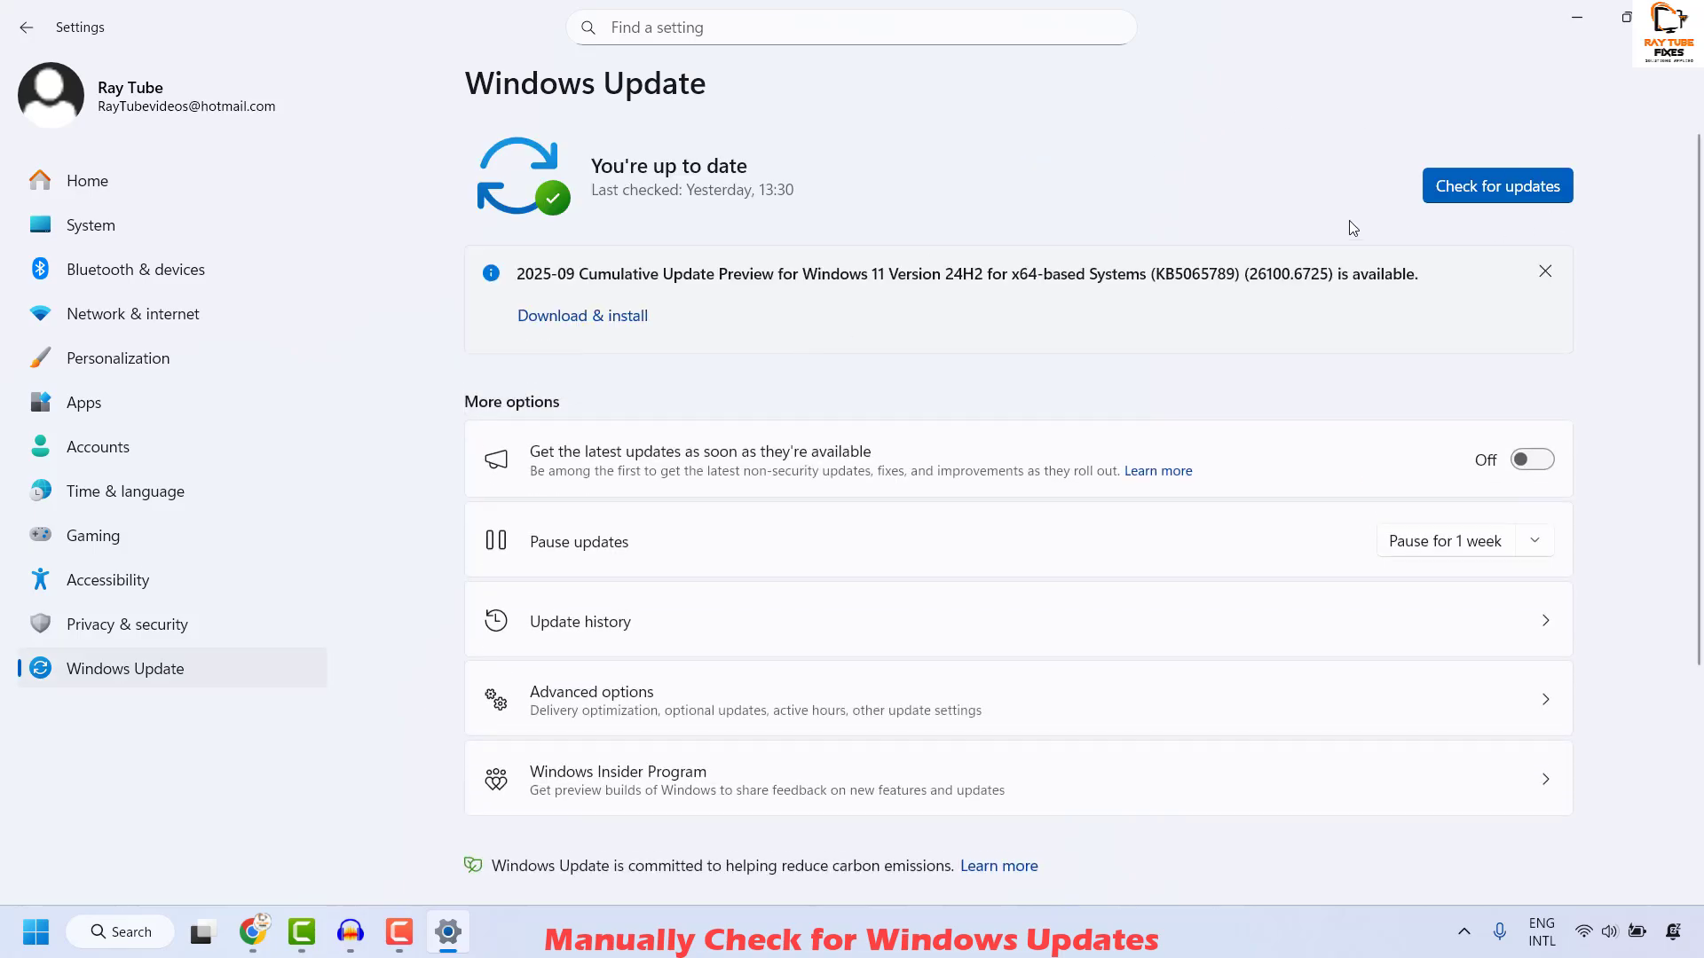
{"action": "left_click", "coordinate": [1491, 189]}
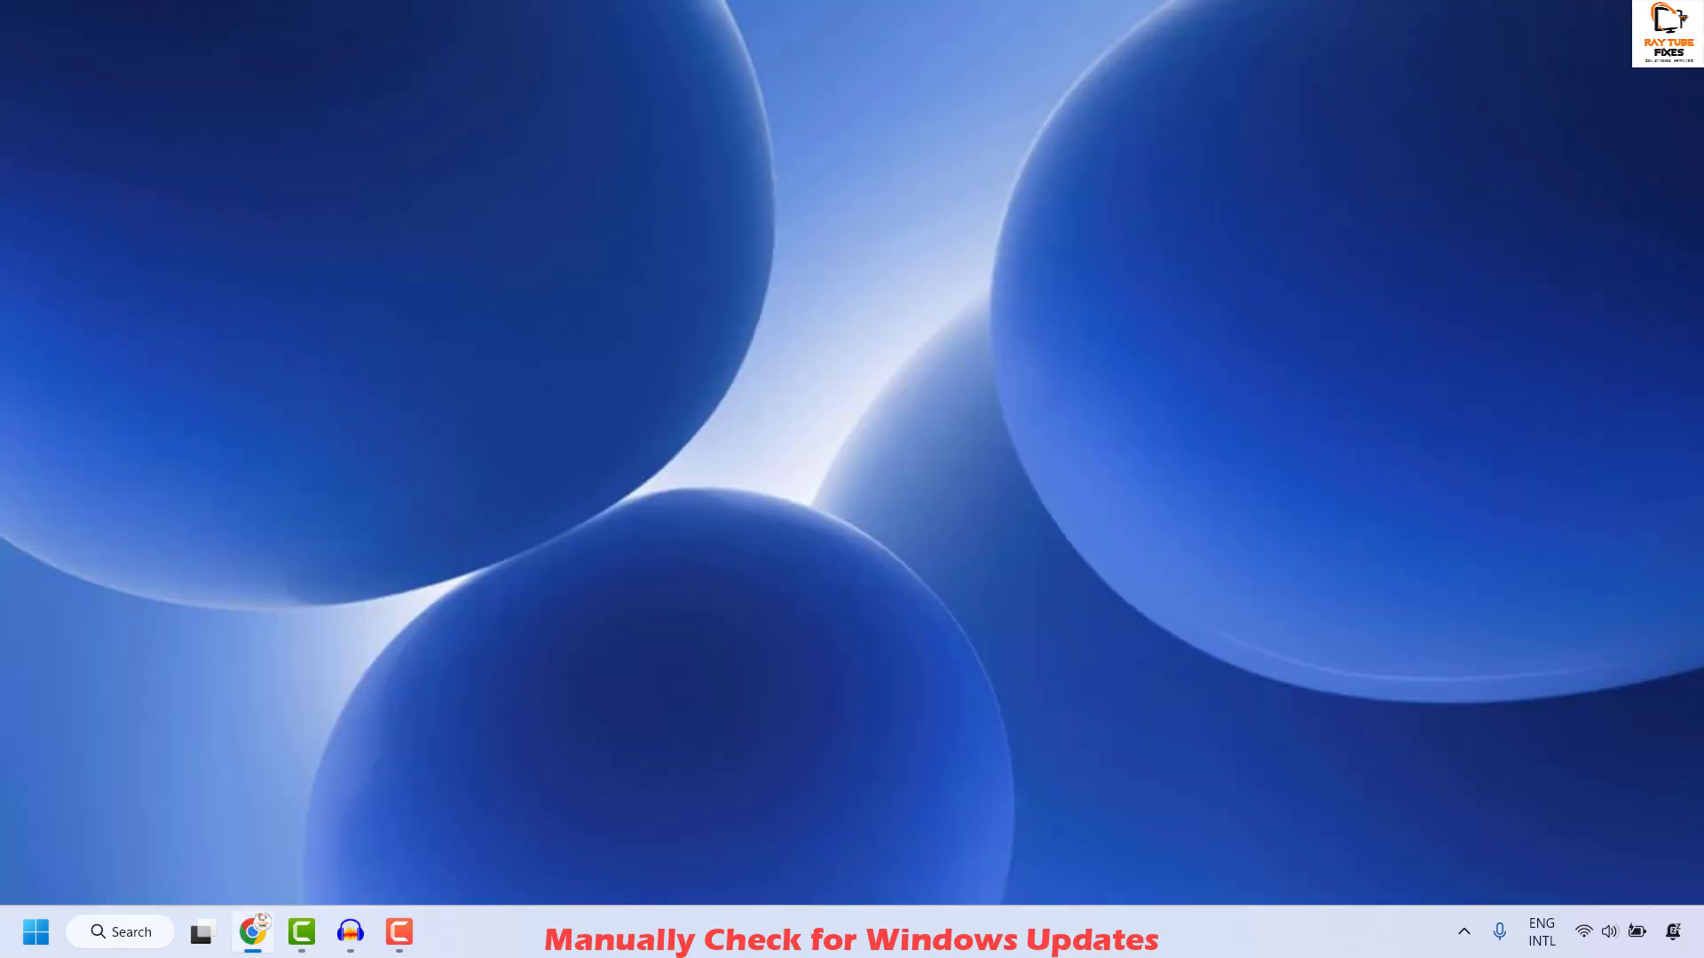
Go to System > Troubleshoot > Other troubleshooters to find the Windows Update troubleshooter.
{"action": "right_click", "coordinate": [29, 938]}
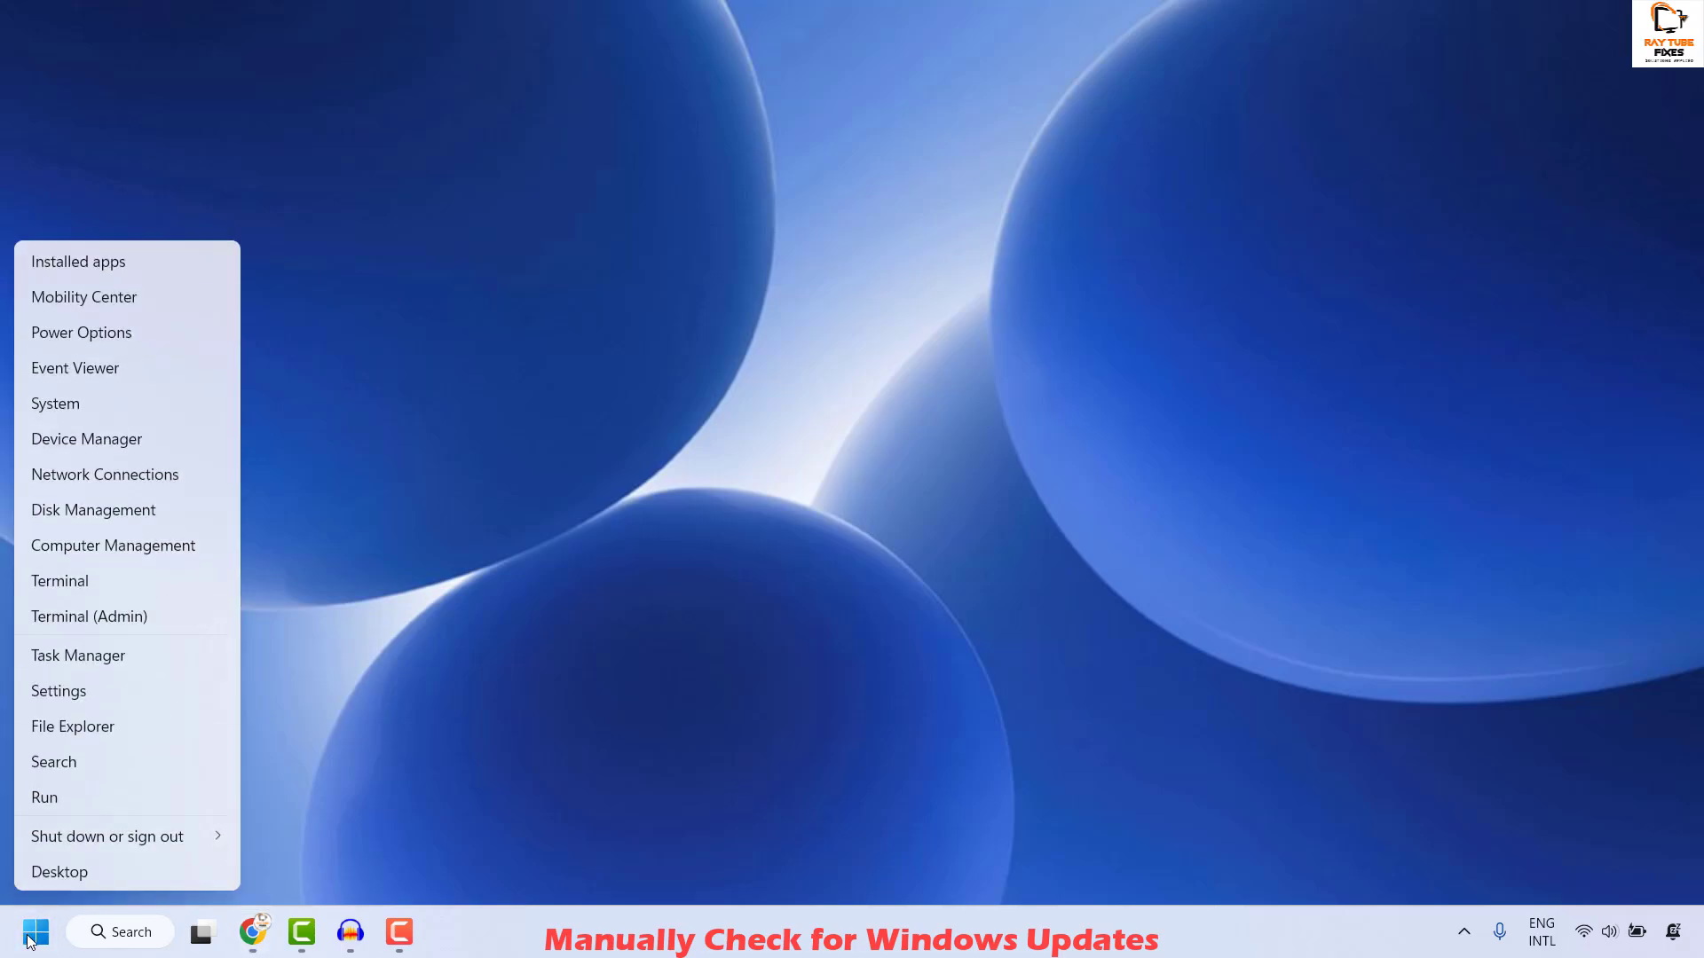
{"action": "left_click", "coordinate": [116, 689]}
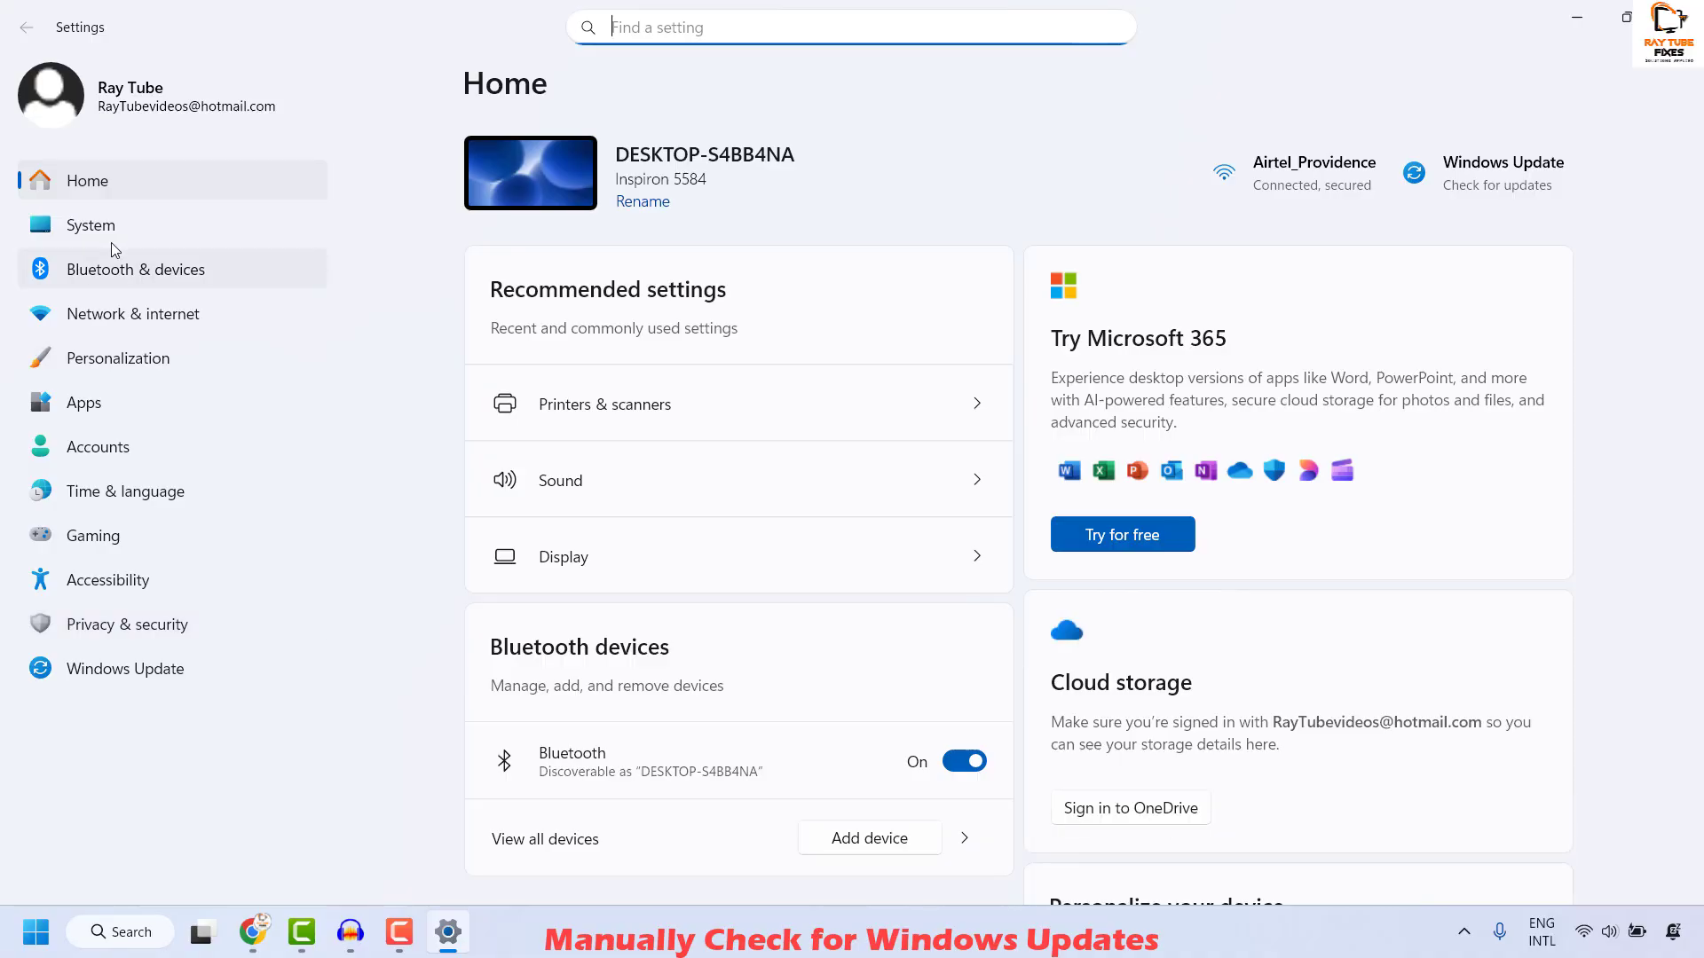
{"action": "left_click", "coordinate": [112, 238]}
{"action": "scroll", "coordinate": [821, 457], "scroll_direction": "down", "scroll_amount": 5}
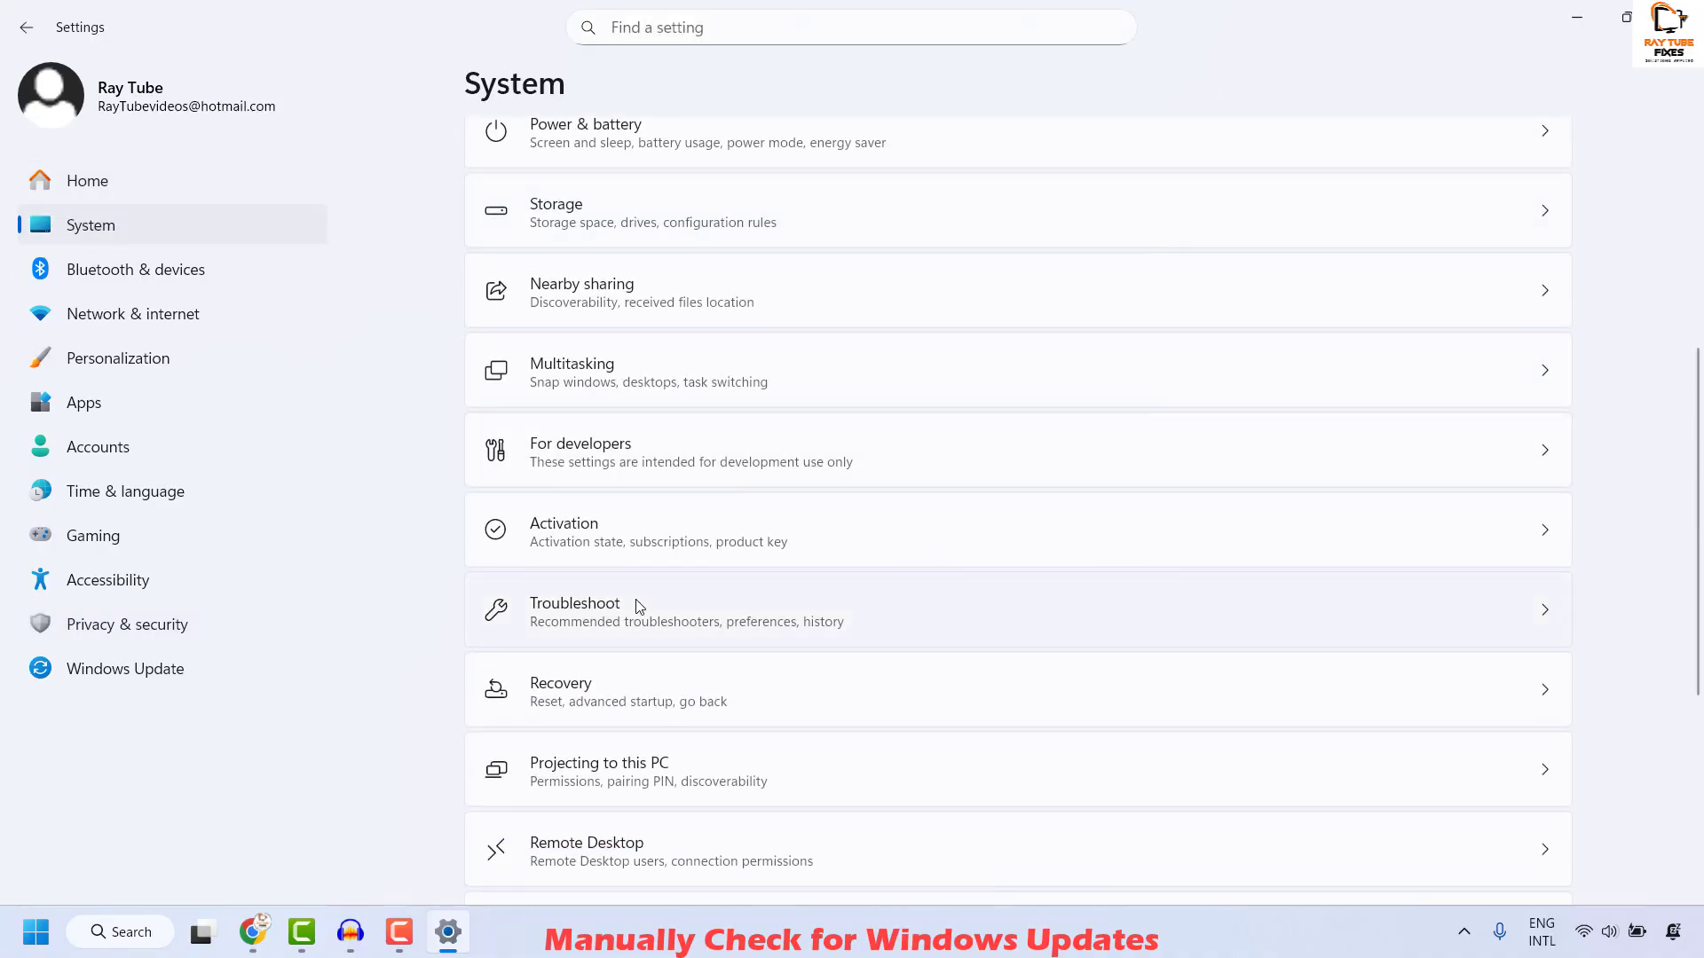
{"action": "left_click", "coordinate": [638, 601]}
{"action": "left_click", "coordinate": [603, 351]}
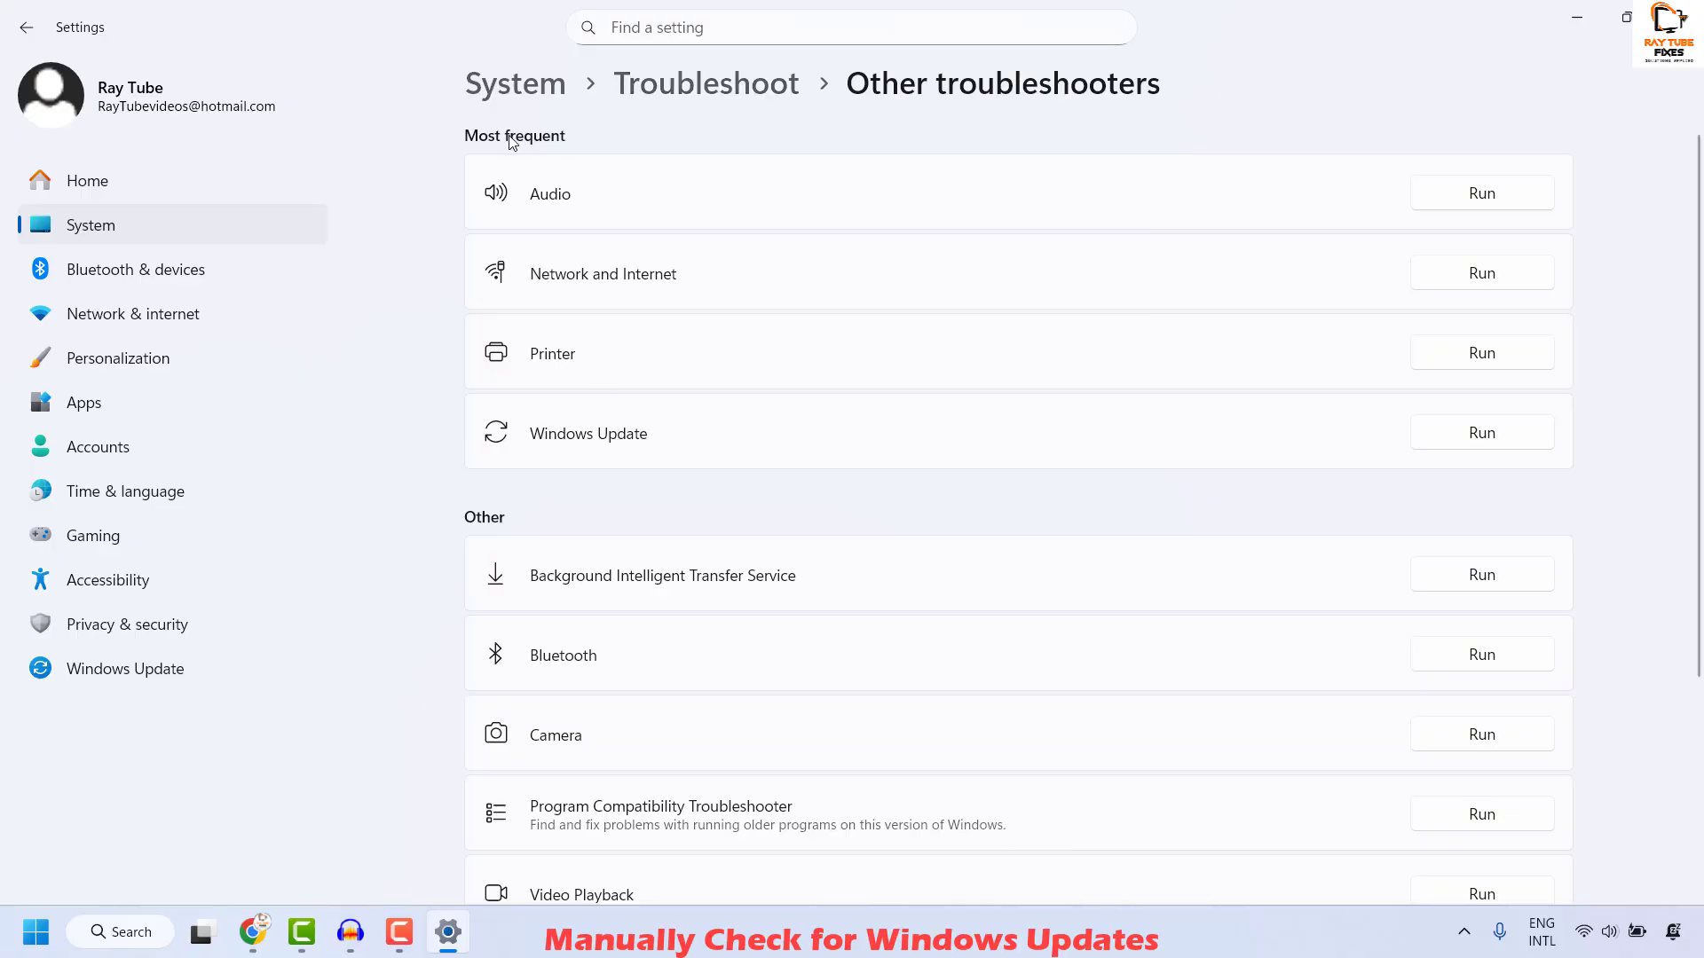
{"action": "scroll", "coordinate": [711, 331], "scroll_direction": "down", "scroll_amount": 3}
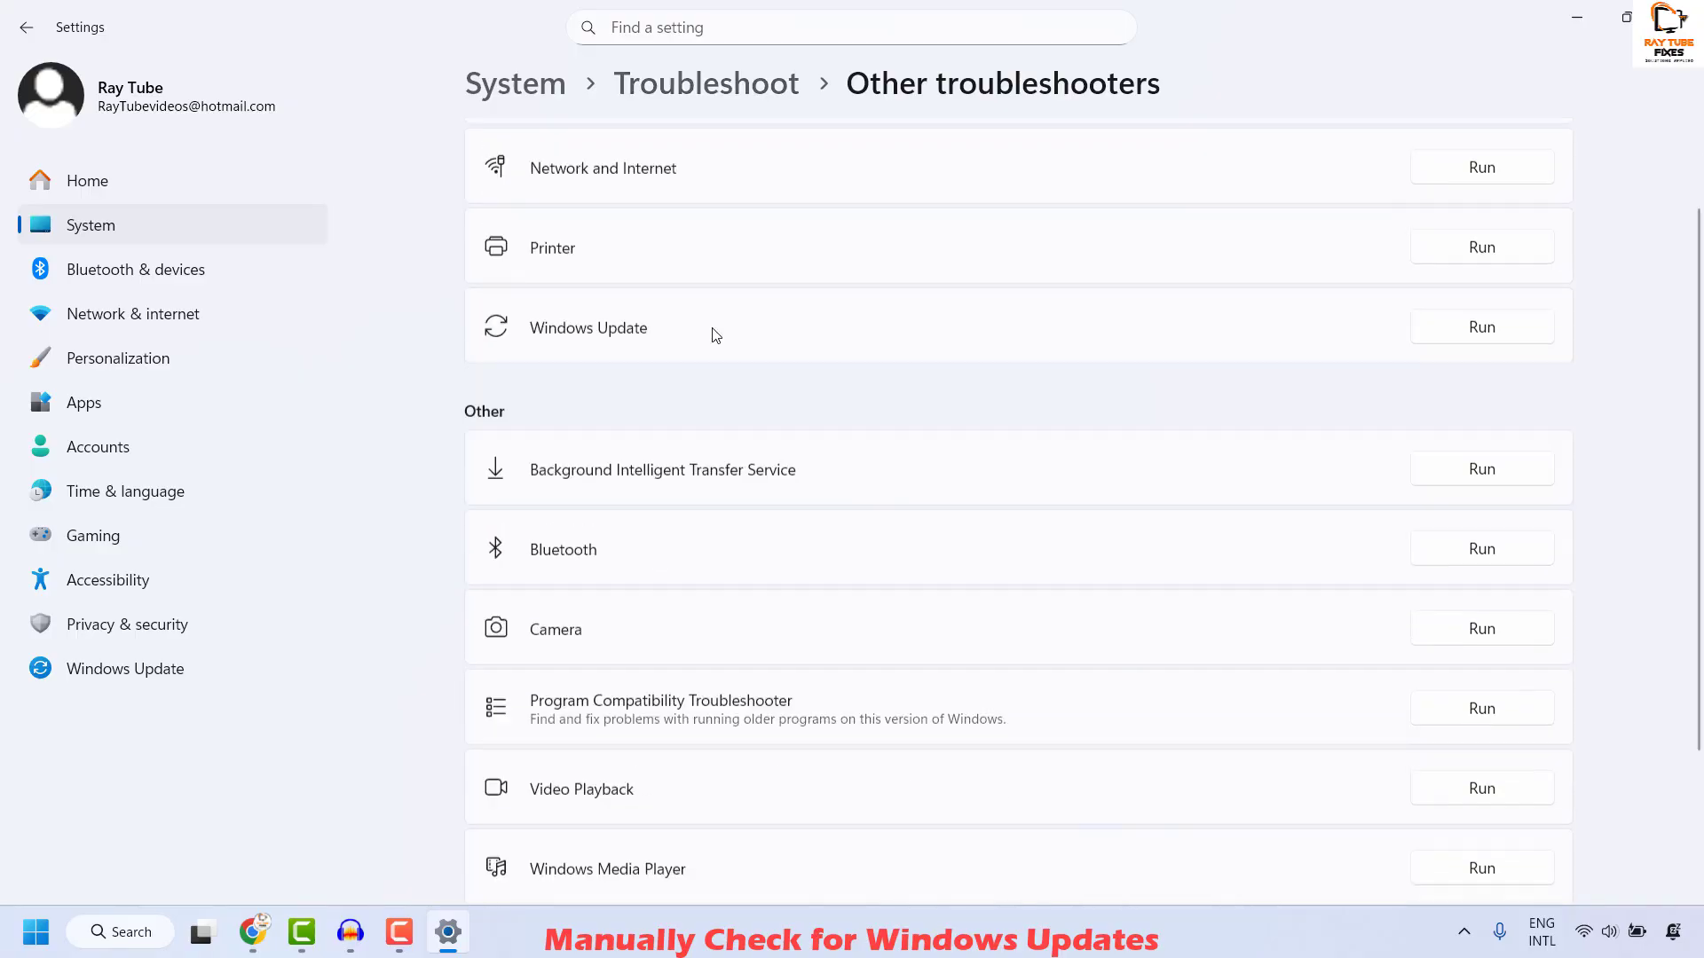
{"action": "scroll", "coordinate": [644, 663], "scroll_direction": "up", "scroll_amount": 3}
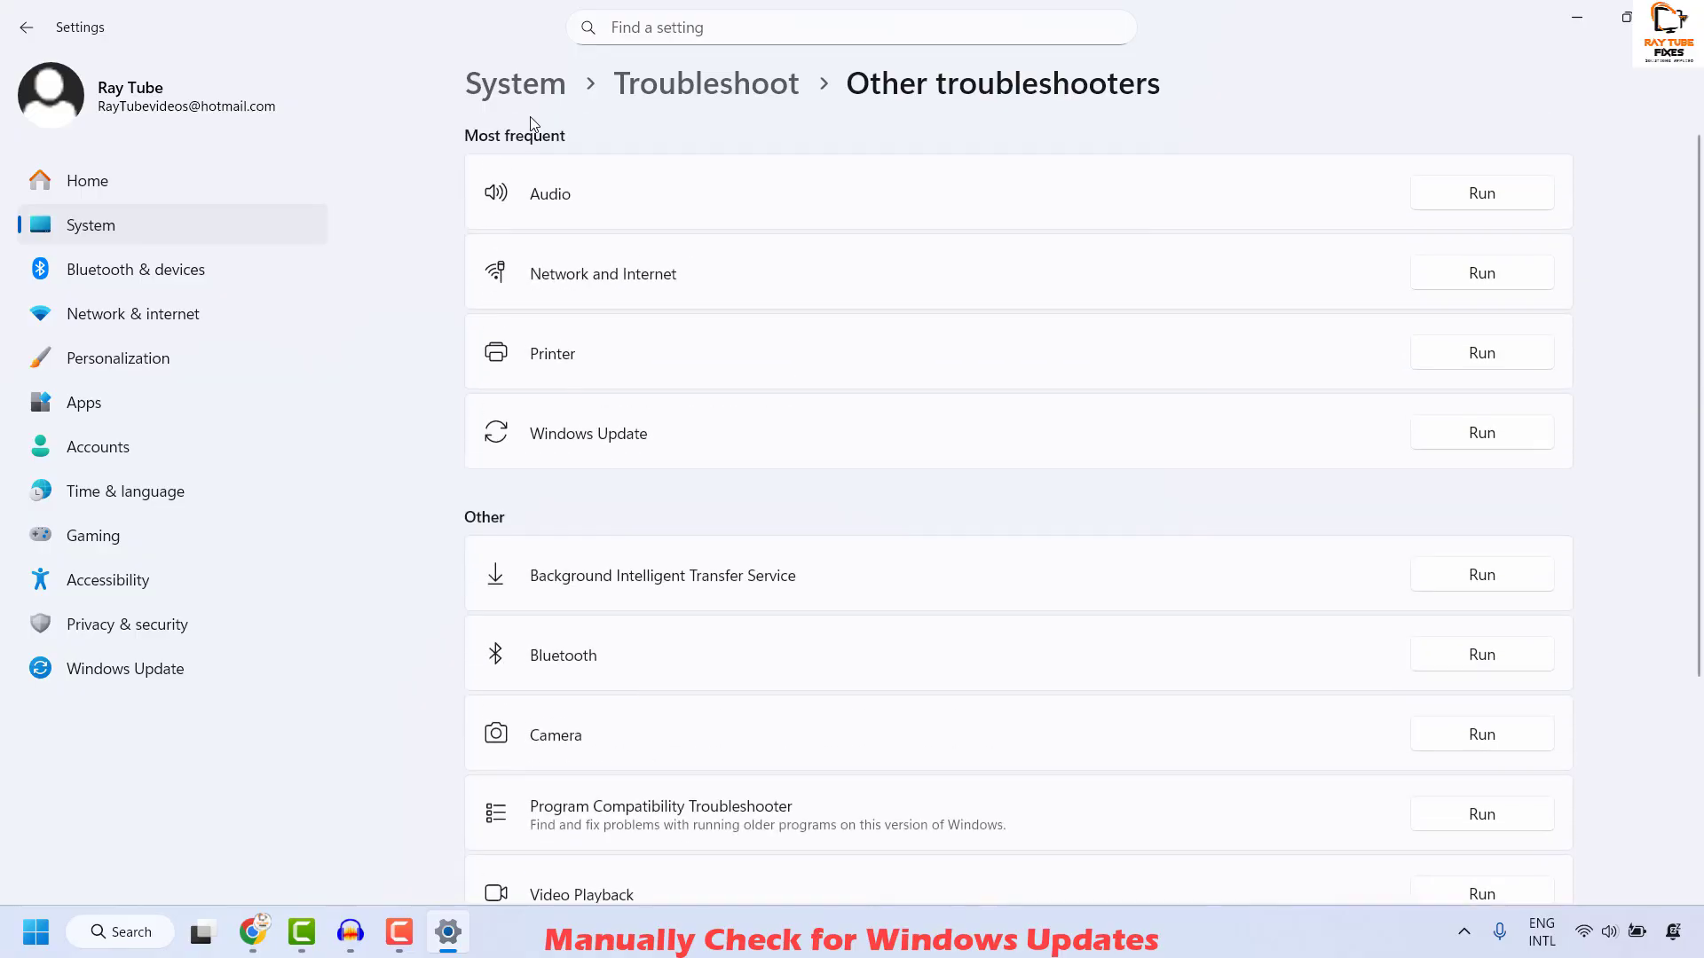
Run the Windows Update troubleshooter, then close the Get Help window and Settings.
{"action": "left_click", "coordinate": [1480, 441]}
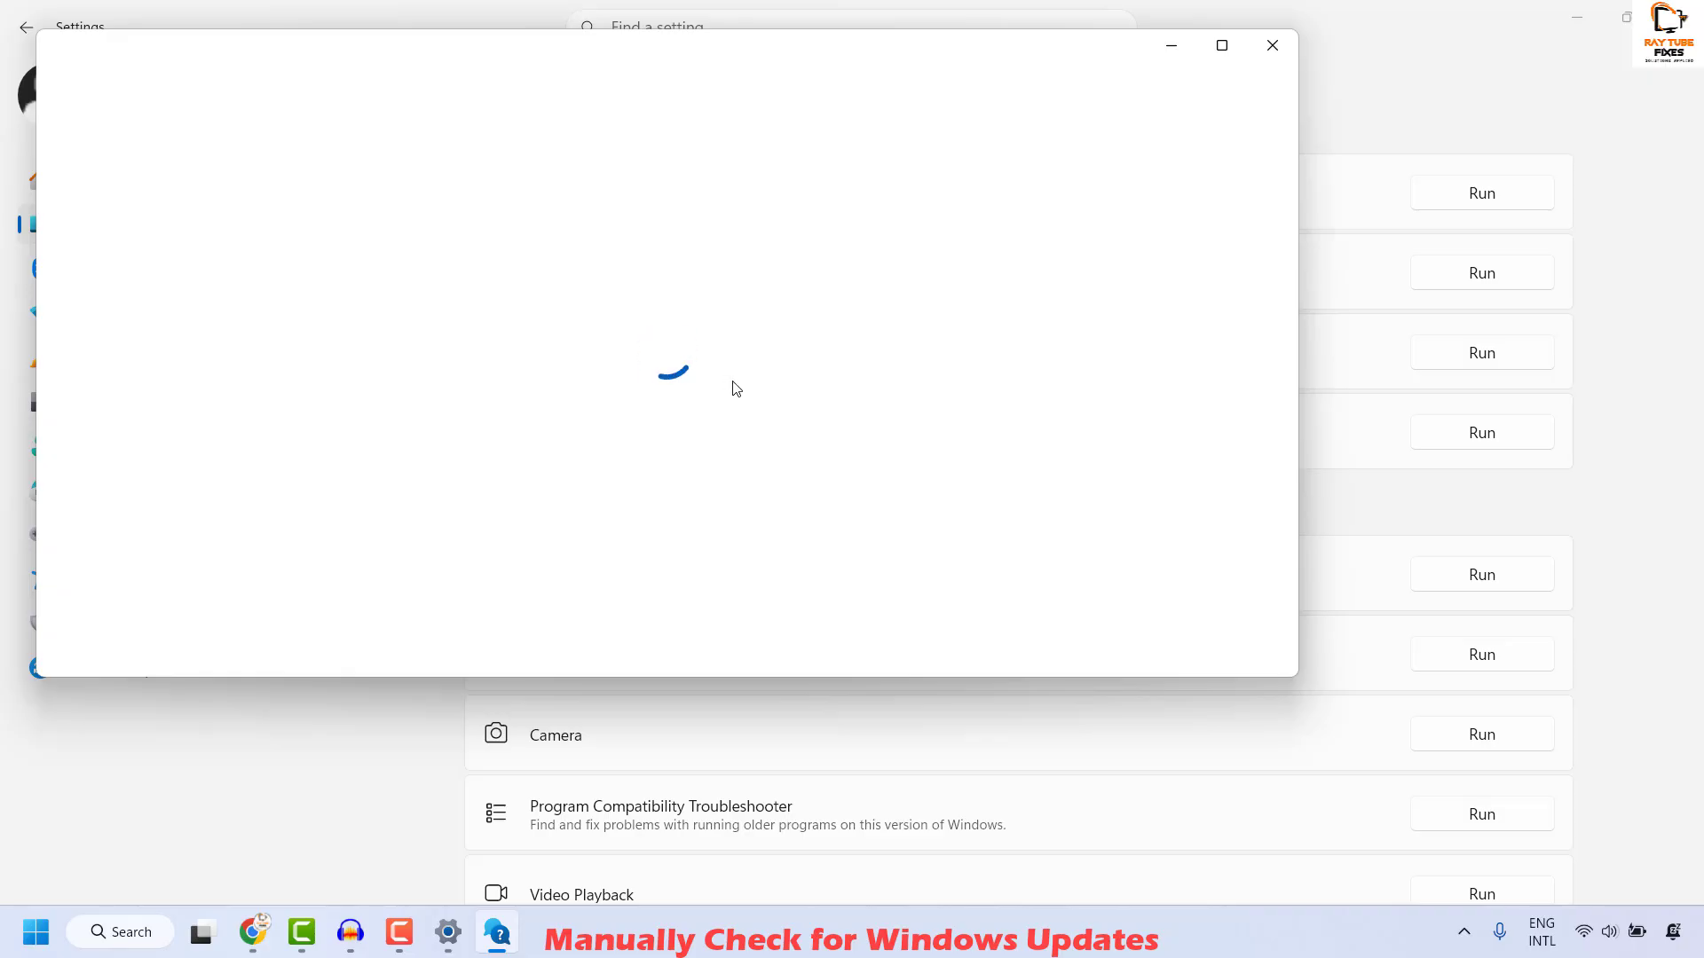
{"action": "left_click", "coordinate": [1271, 45]}
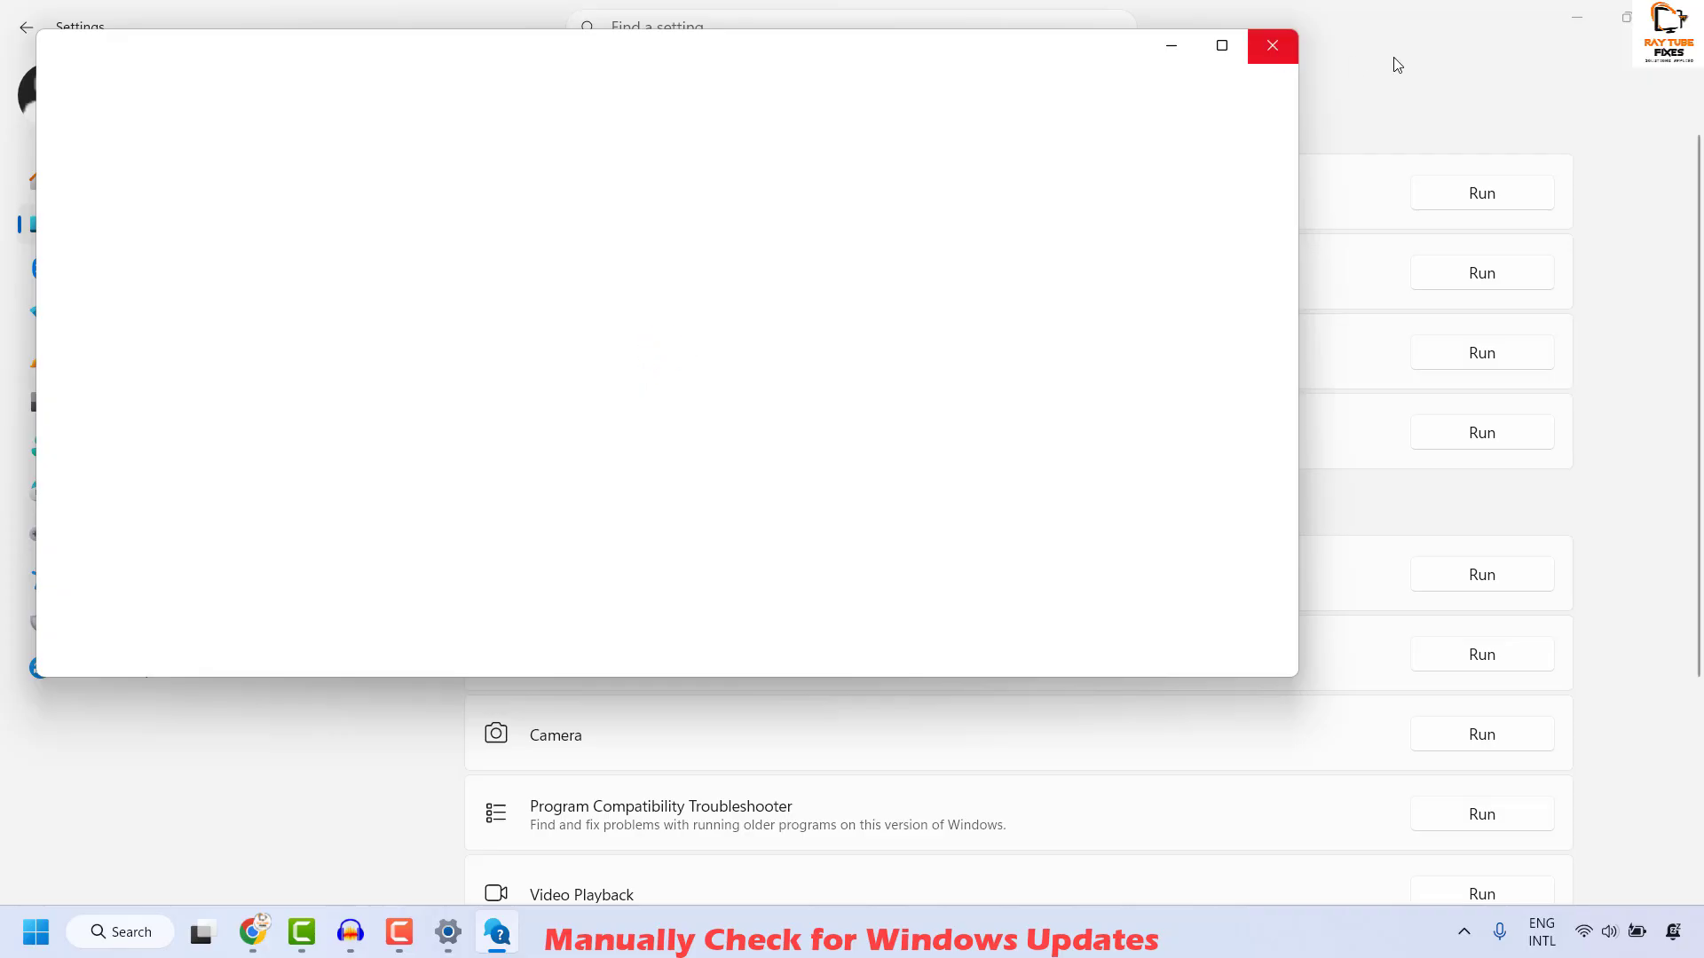
{"action": "left_click", "coordinate": [1680, 14]}
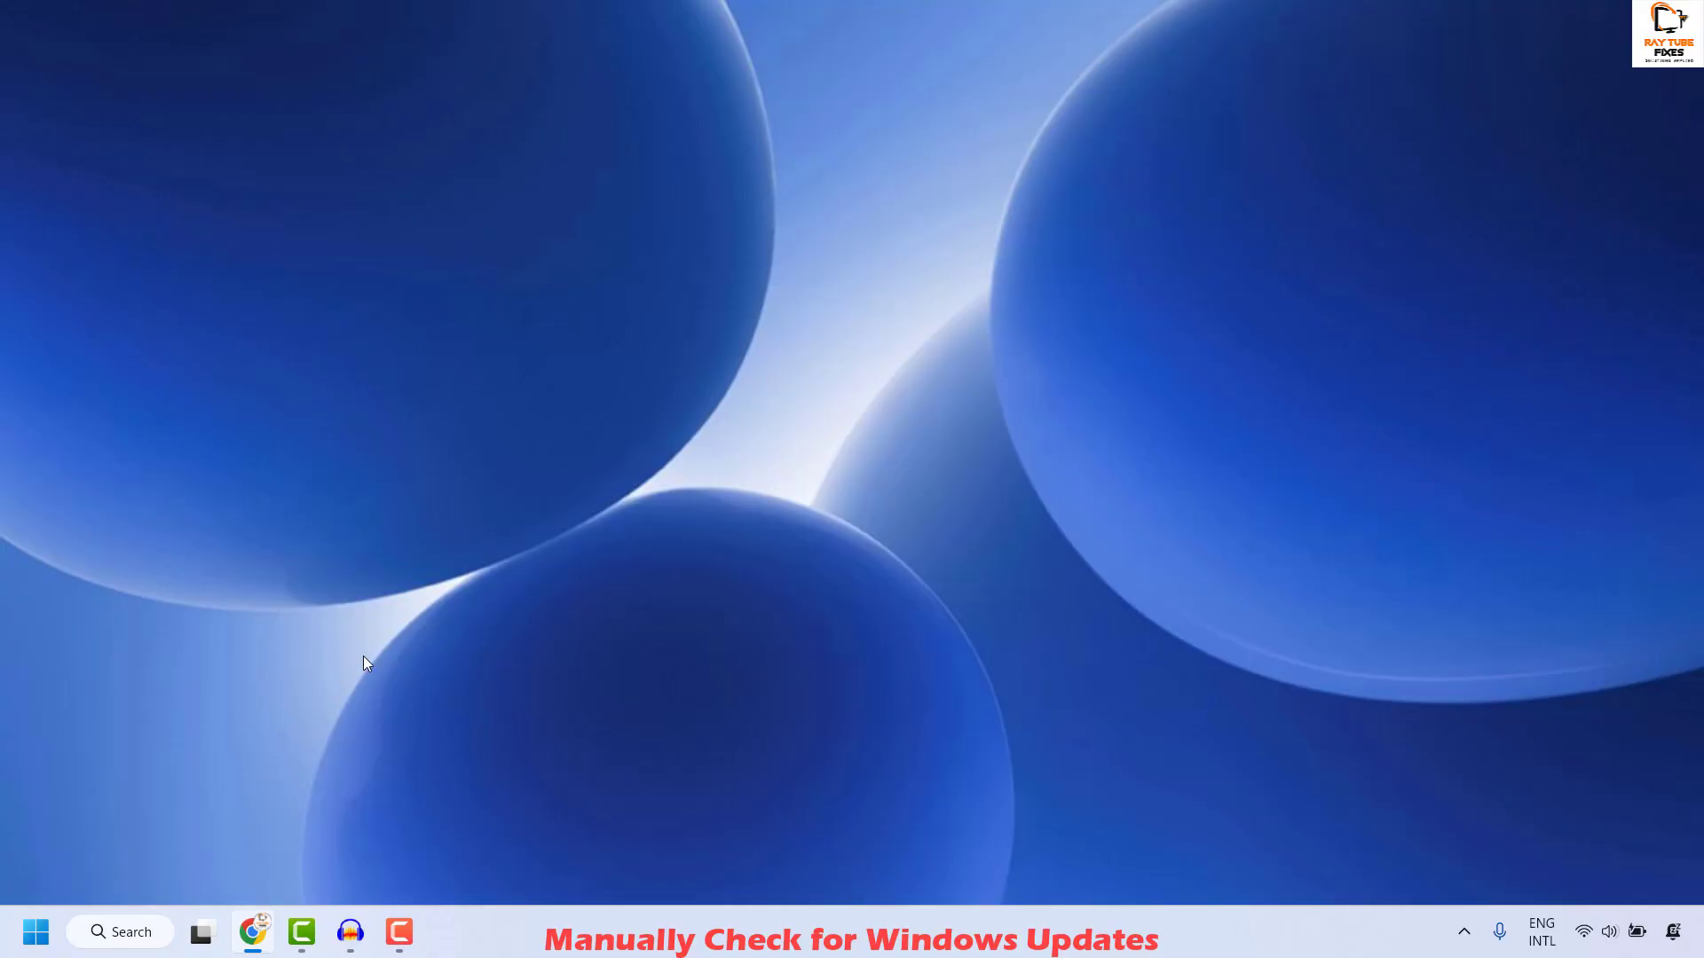
Reopen Settings from Win+X and view the Windows Update page's progress.
{"action": "right_click", "coordinate": [35, 931]}
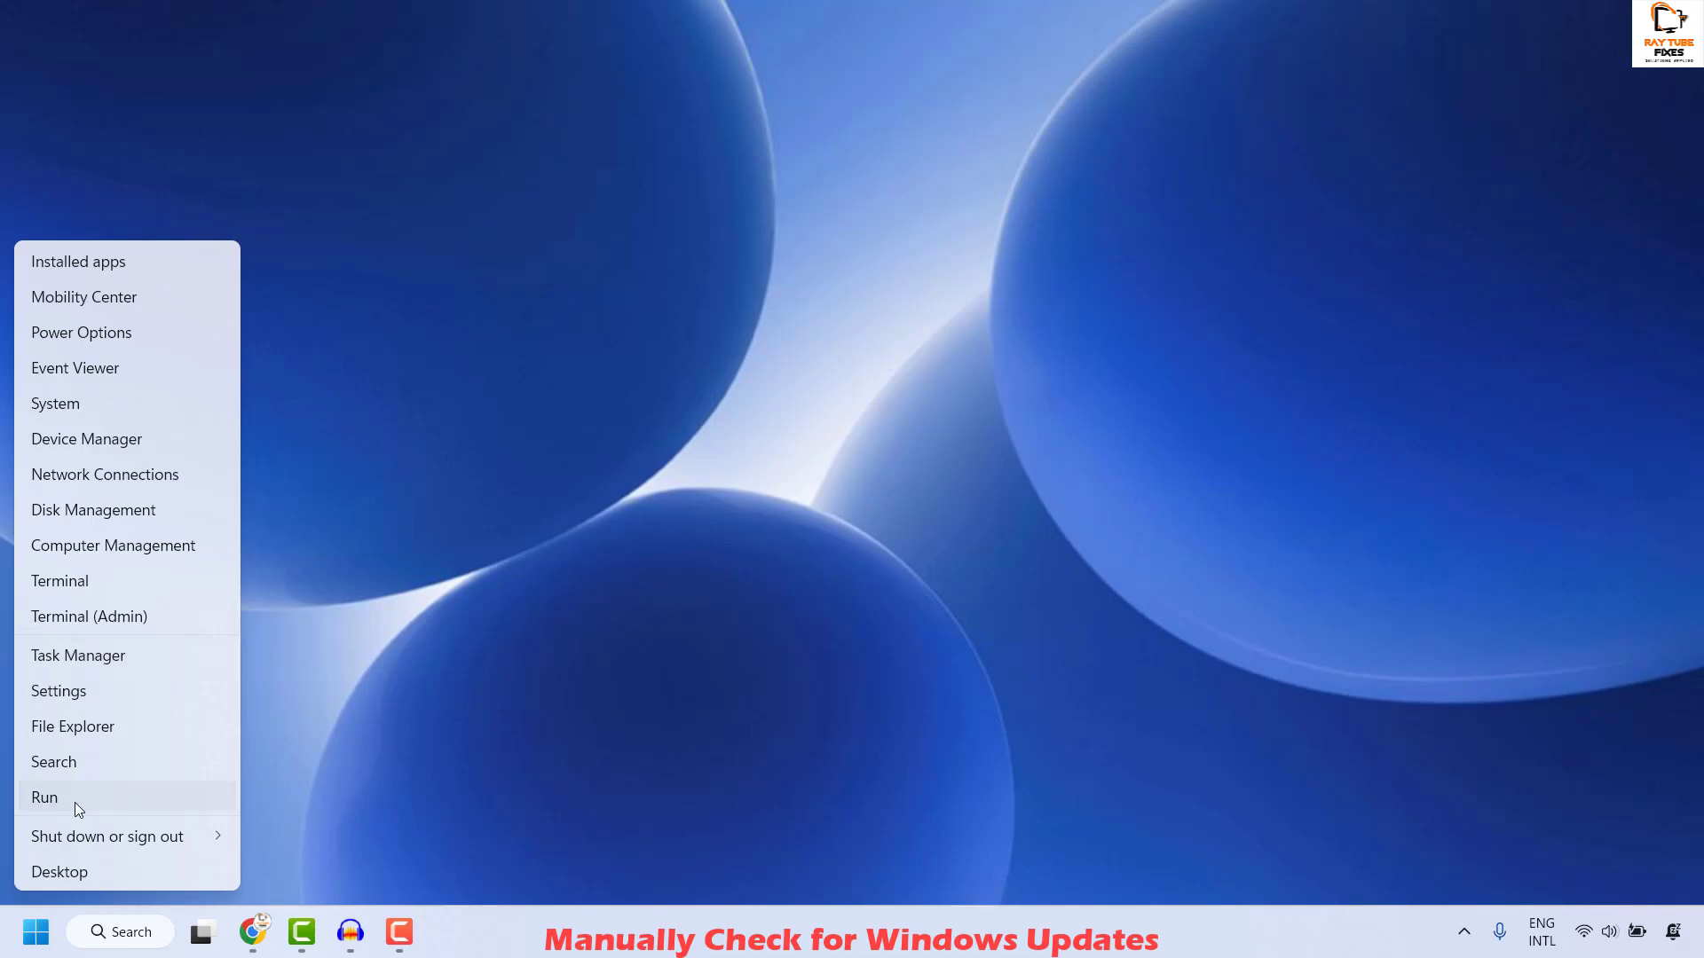
{"action": "left_click", "coordinate": [111, 684]}
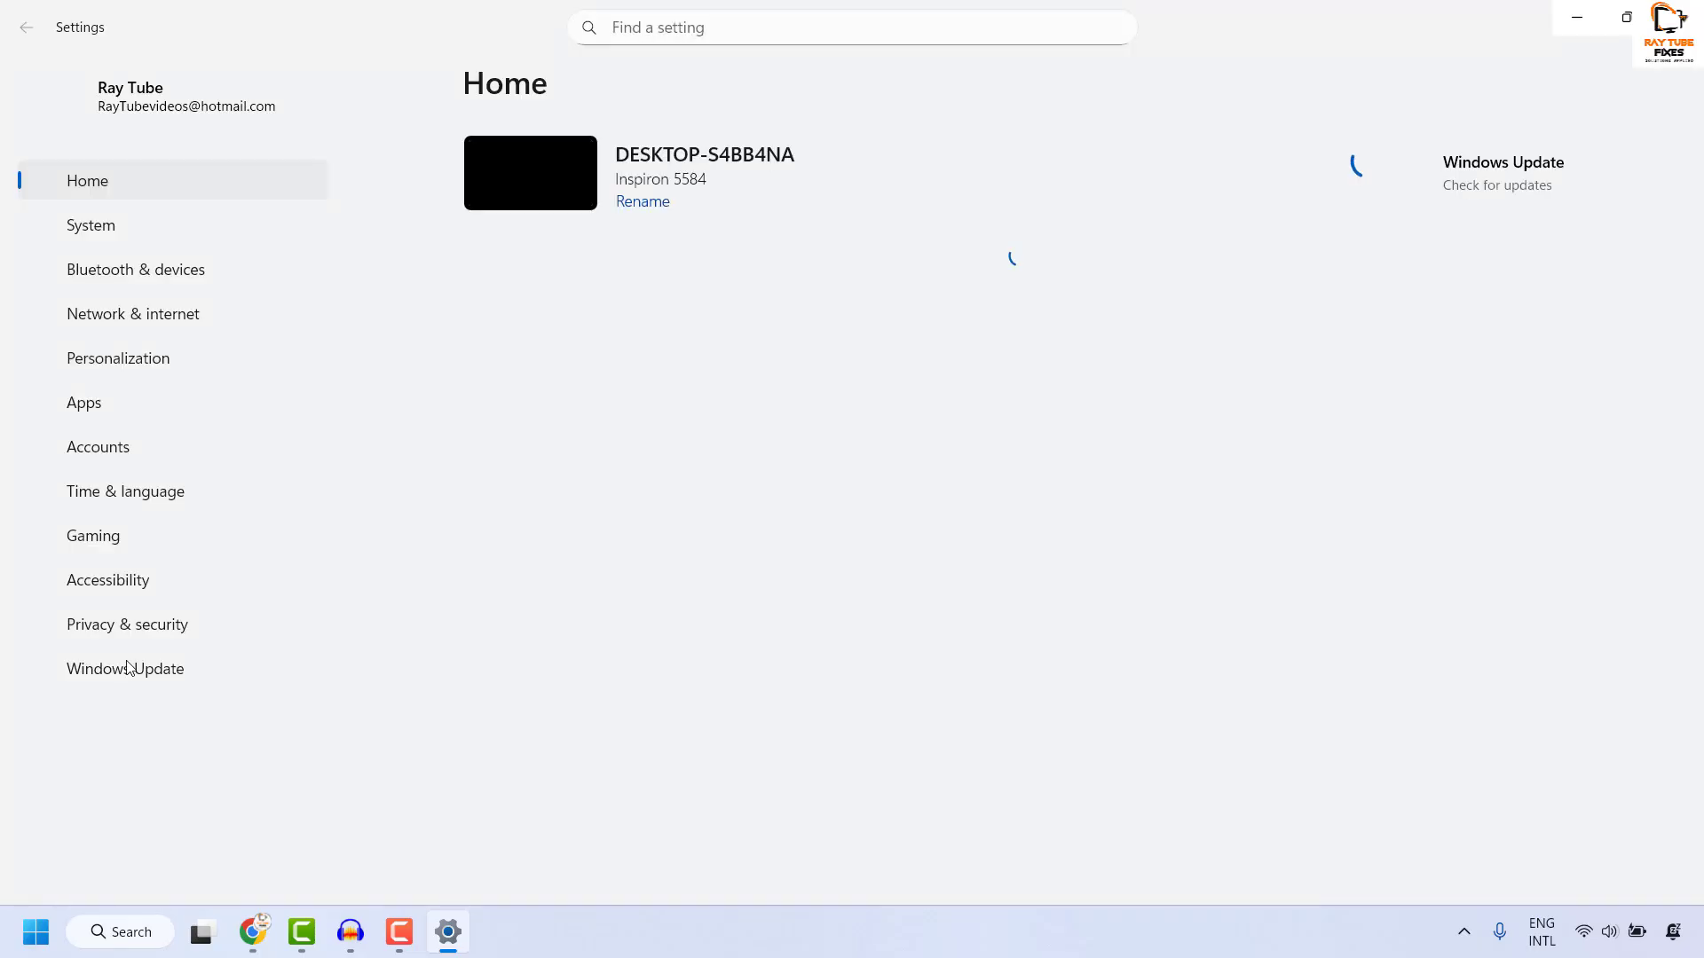
{"action": "left_click", "coordinate": [129, 667]}
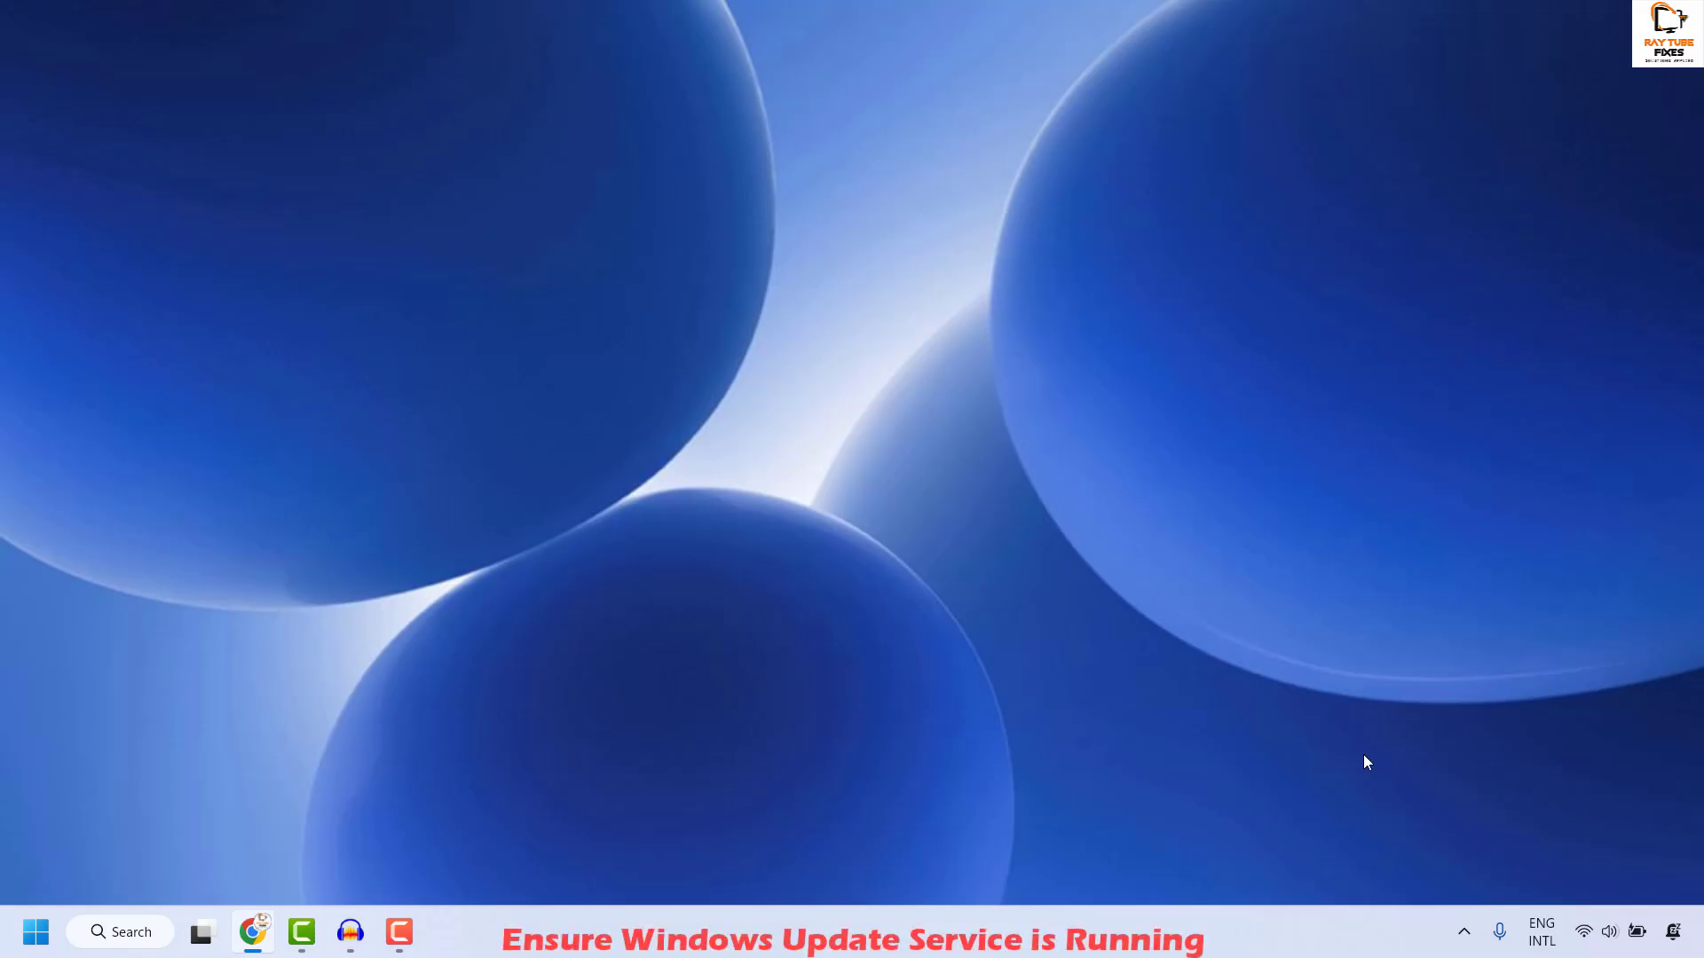
Launch the Services console with services.msc from the Run dialog.
{"action": "right_click", "coordinate": [31, 936]}
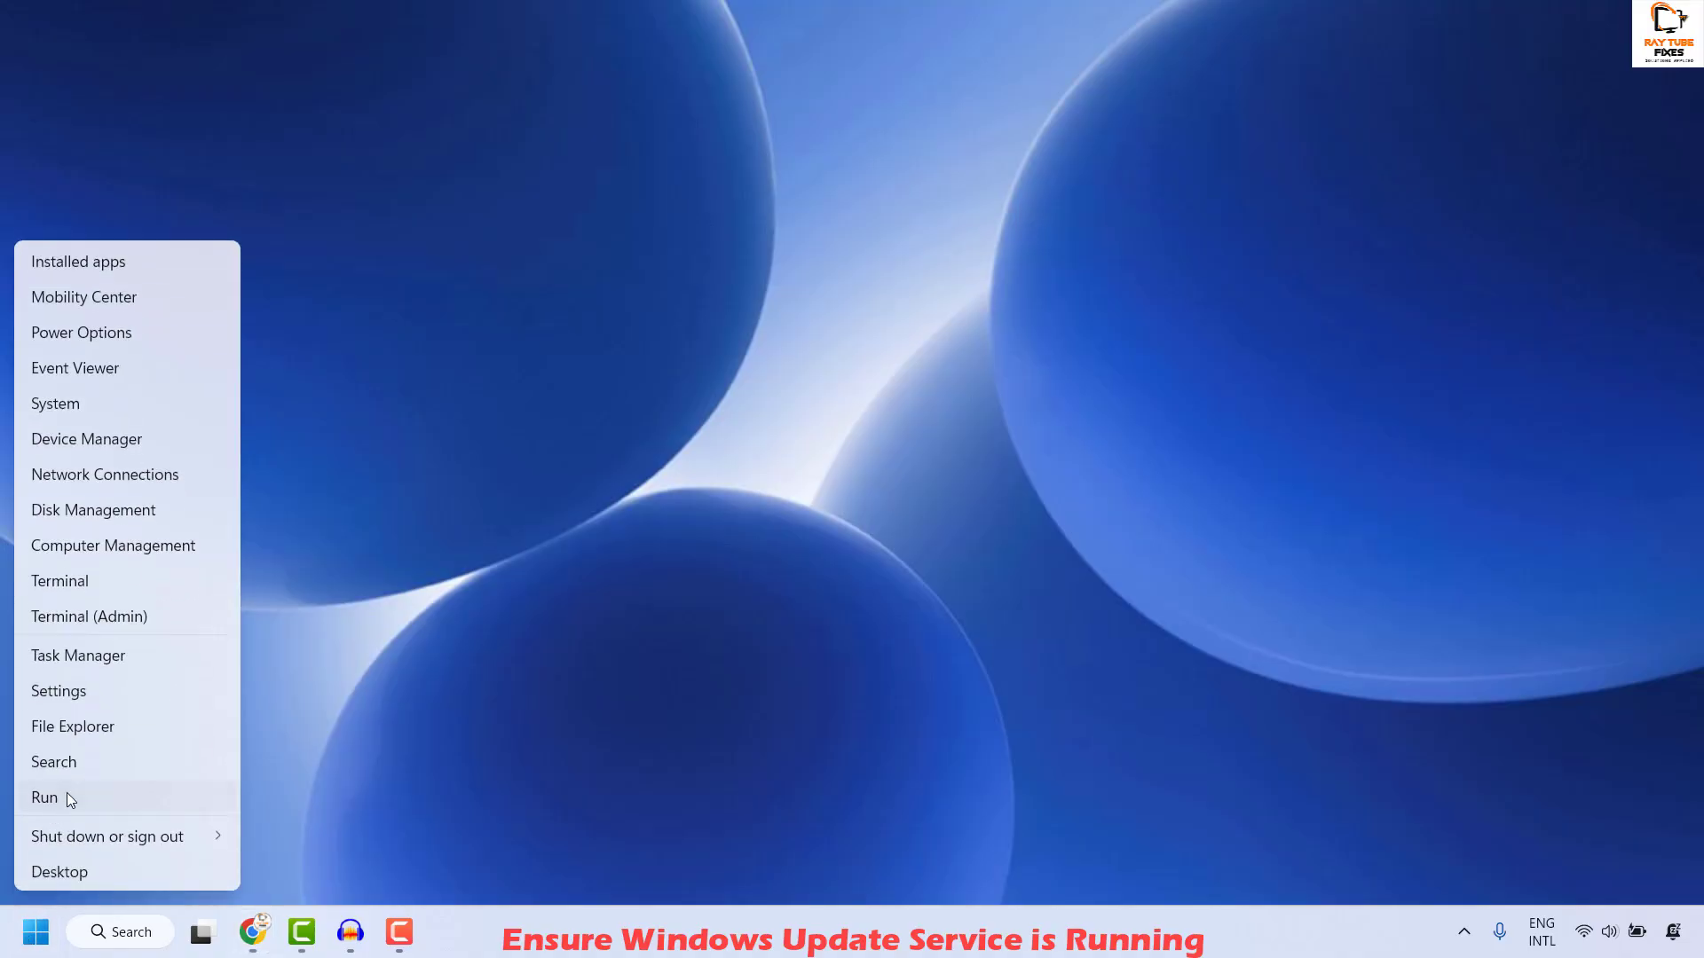
{"action": "left_click", "coordinate": [66, 797]}
{"action": "type", "text": "services.msc"}
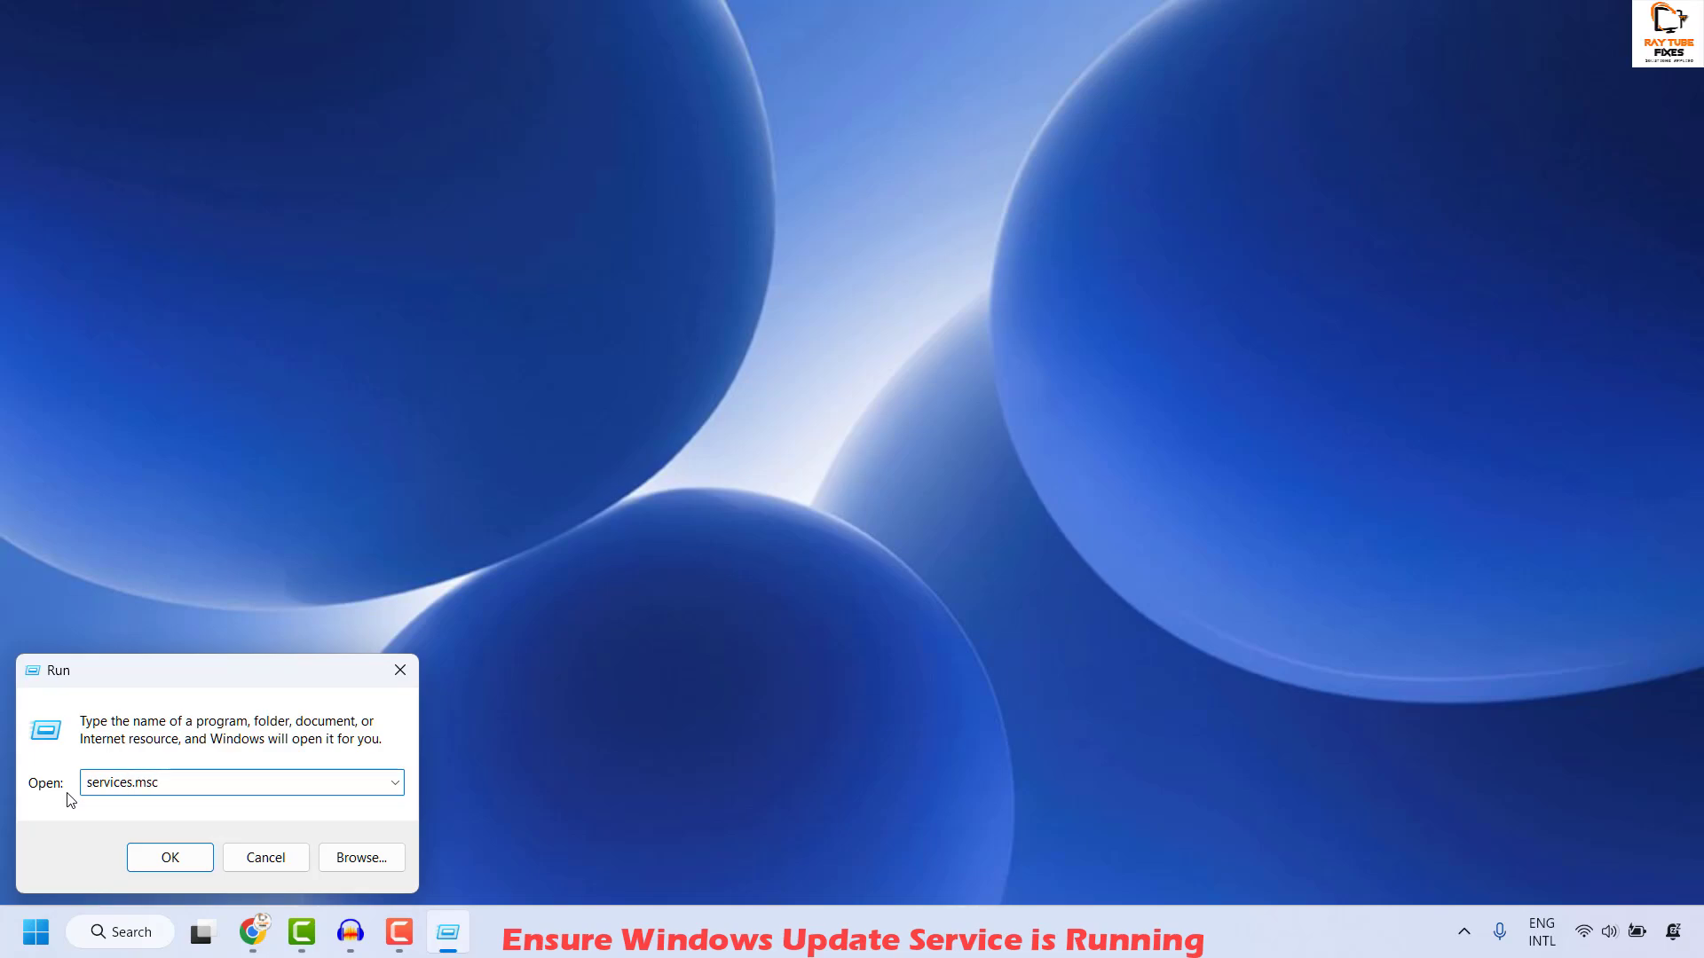
{"action": "left_click", "coordinate": [171, 857]}
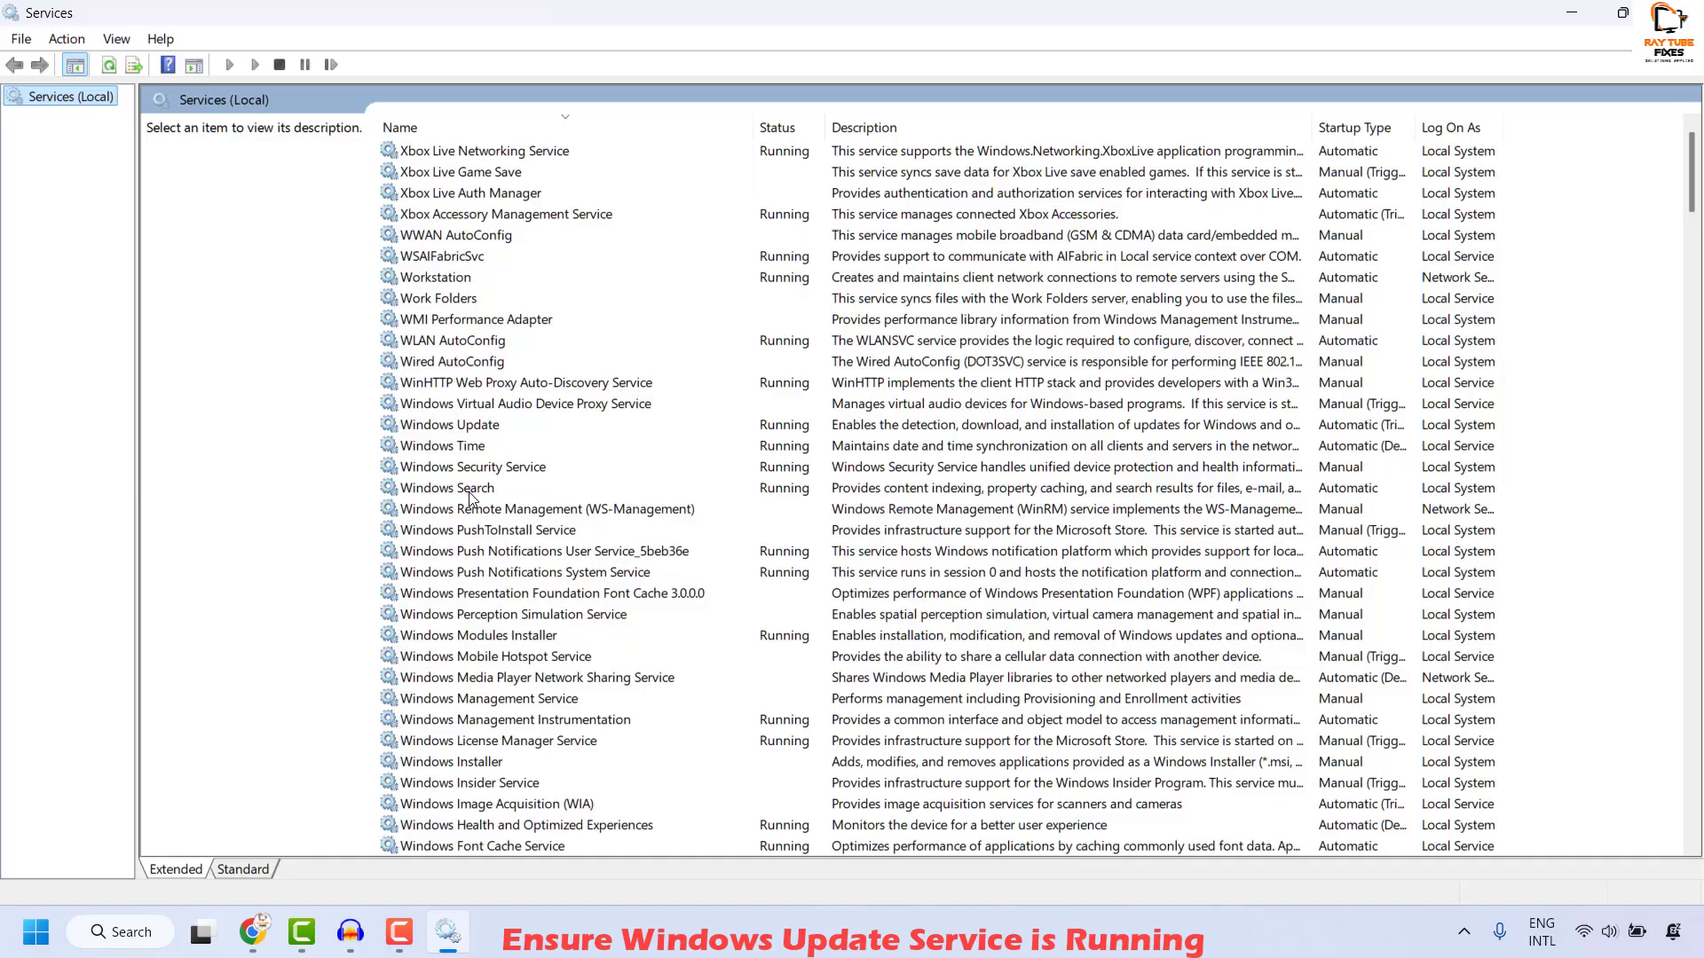
Keep the Windows Update service's startup type on Automatic and apply the properties.
{"action": "left_click", "coordinate": [473, 427]}
{"action": "right_click", "coordinate": [474, 434]}
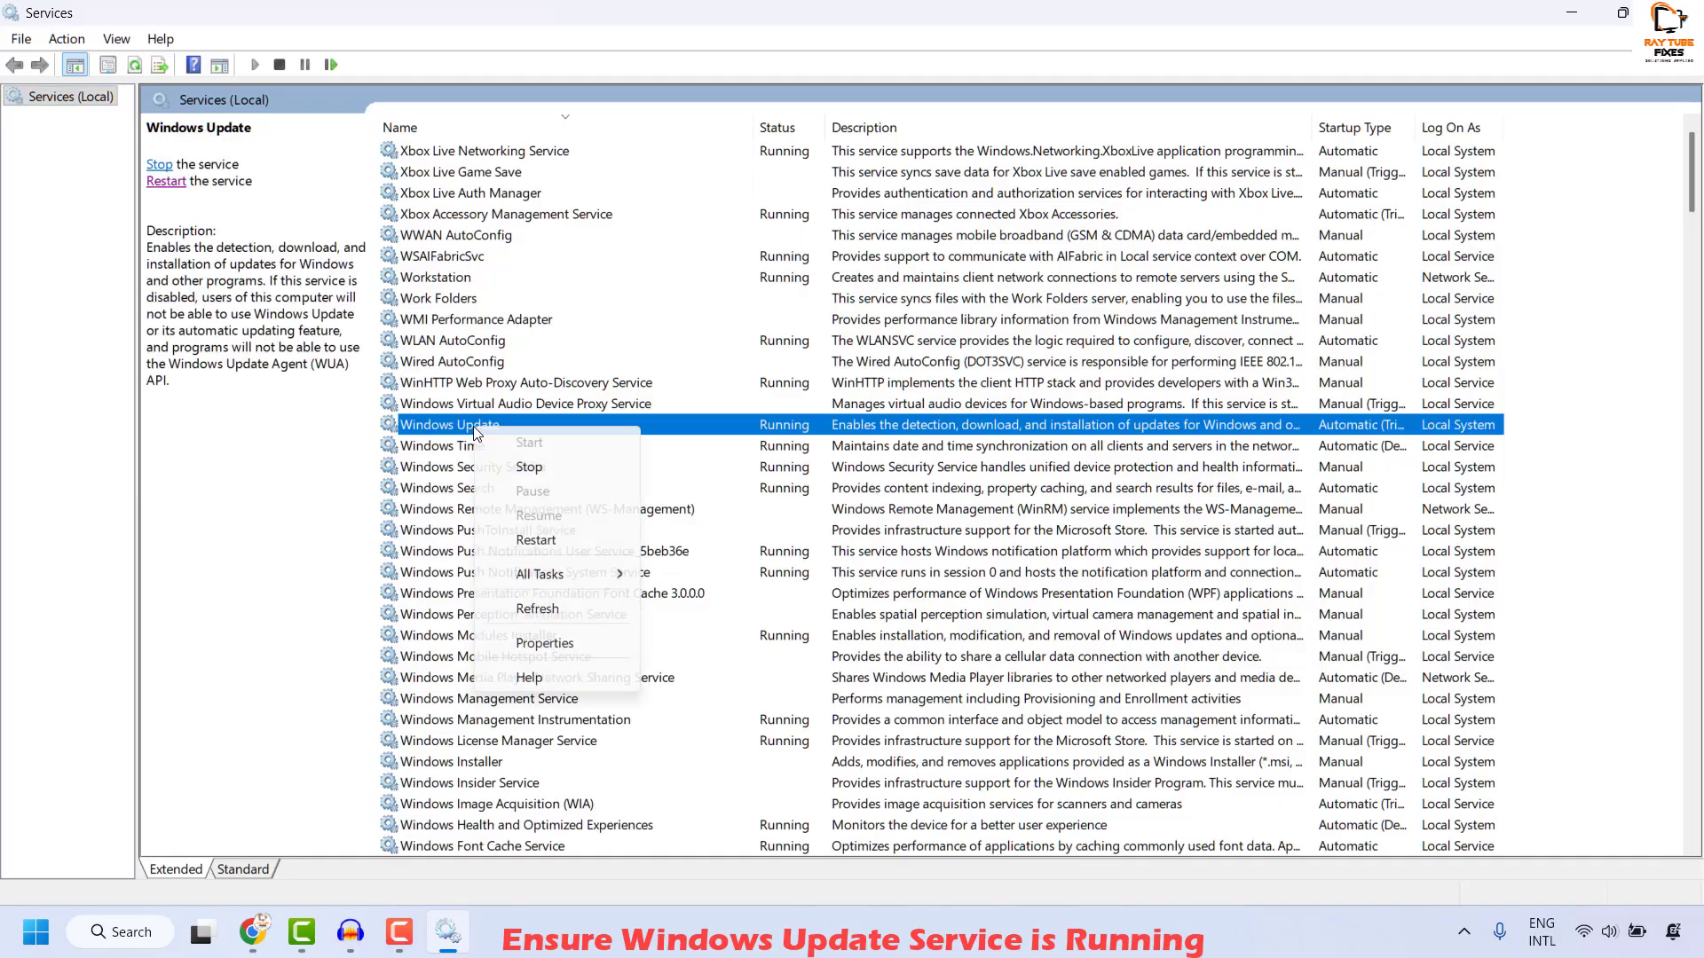
{"action": "left_click", "coordinate": [545, 643]}
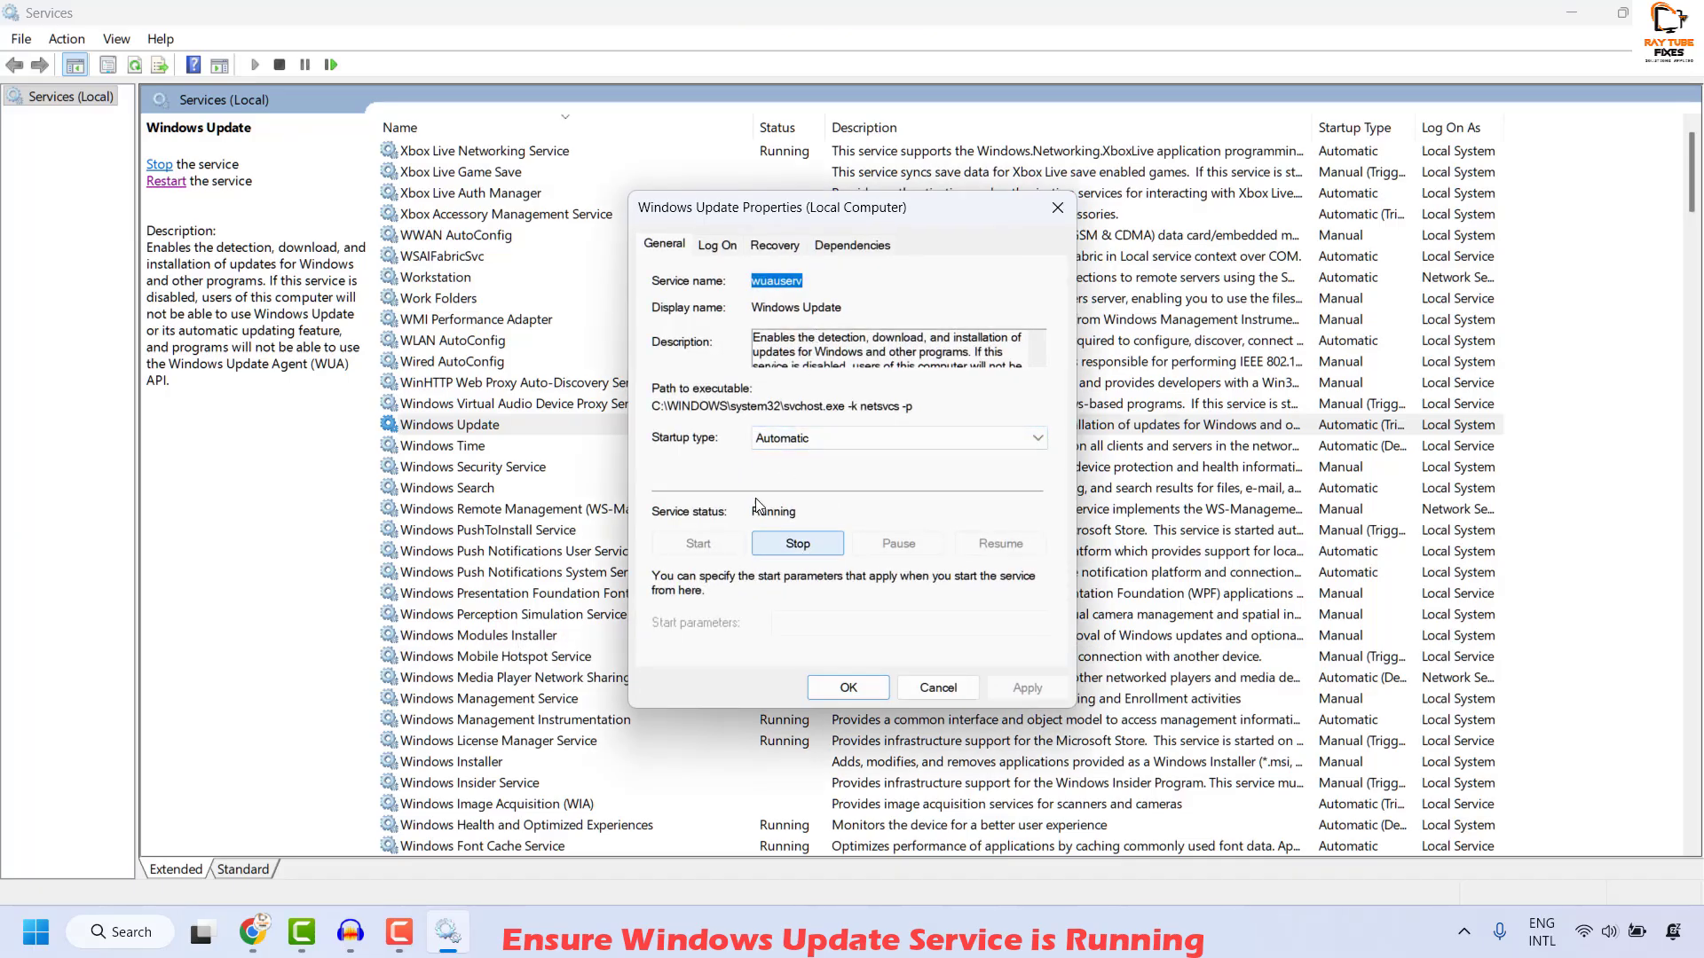
{"action": "left_click", "coordinate": [782, 450]}
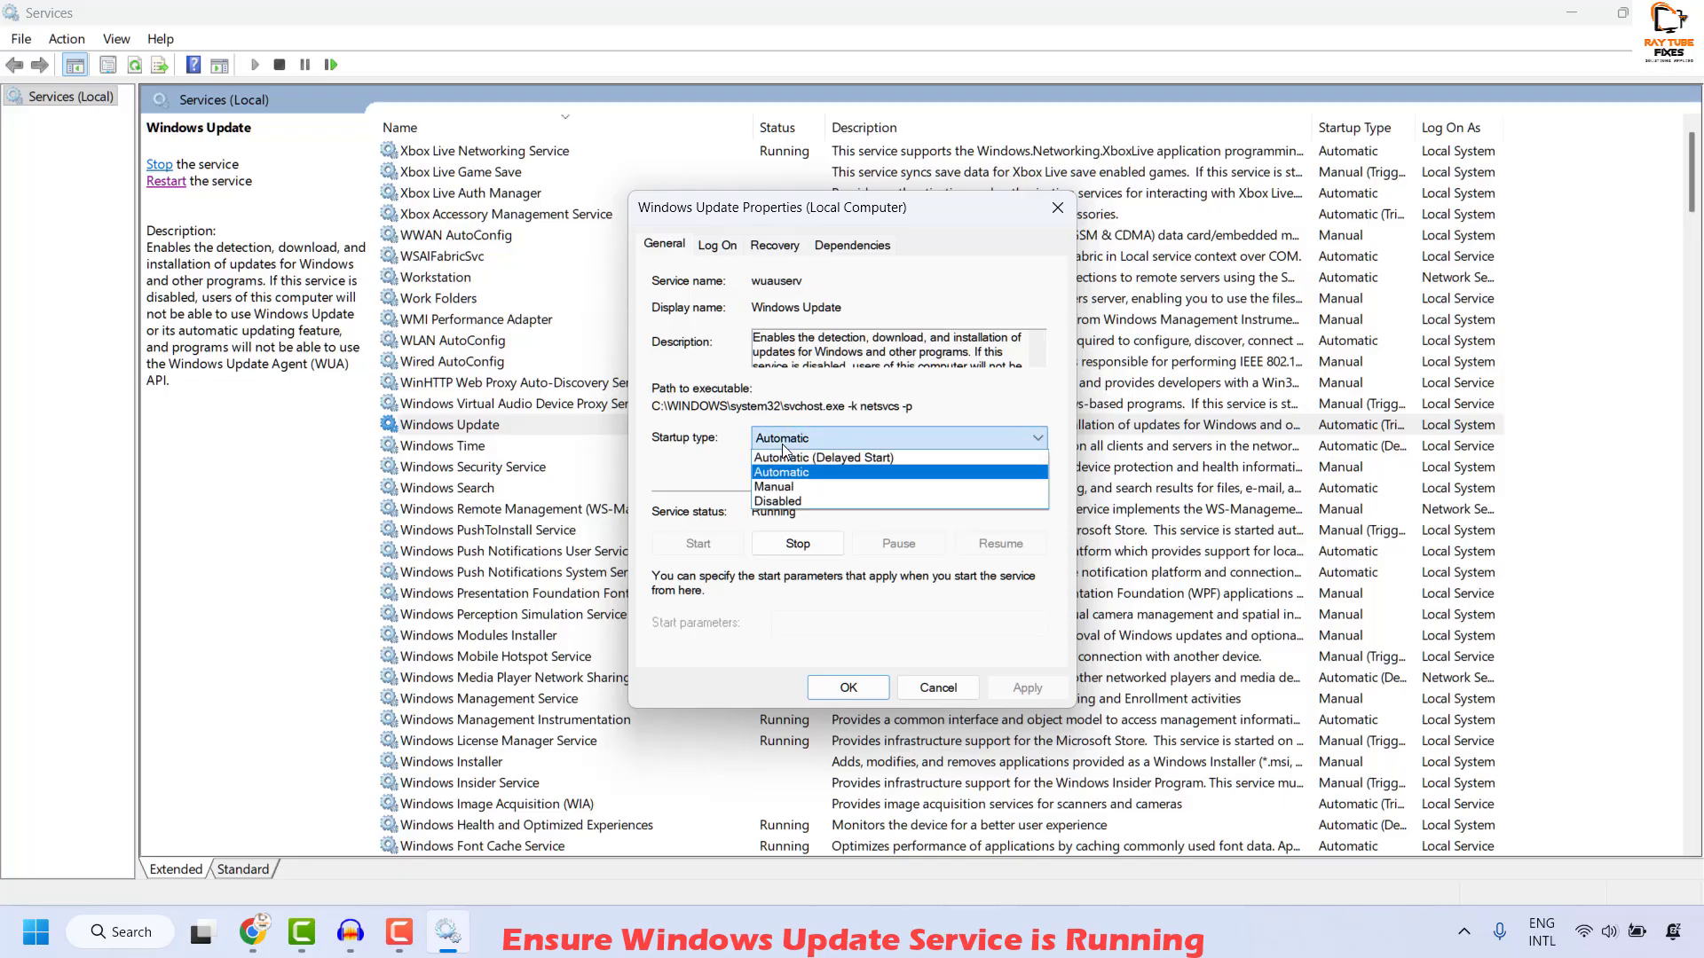
{"action": "left_click", "coordinate": [785, 473]}
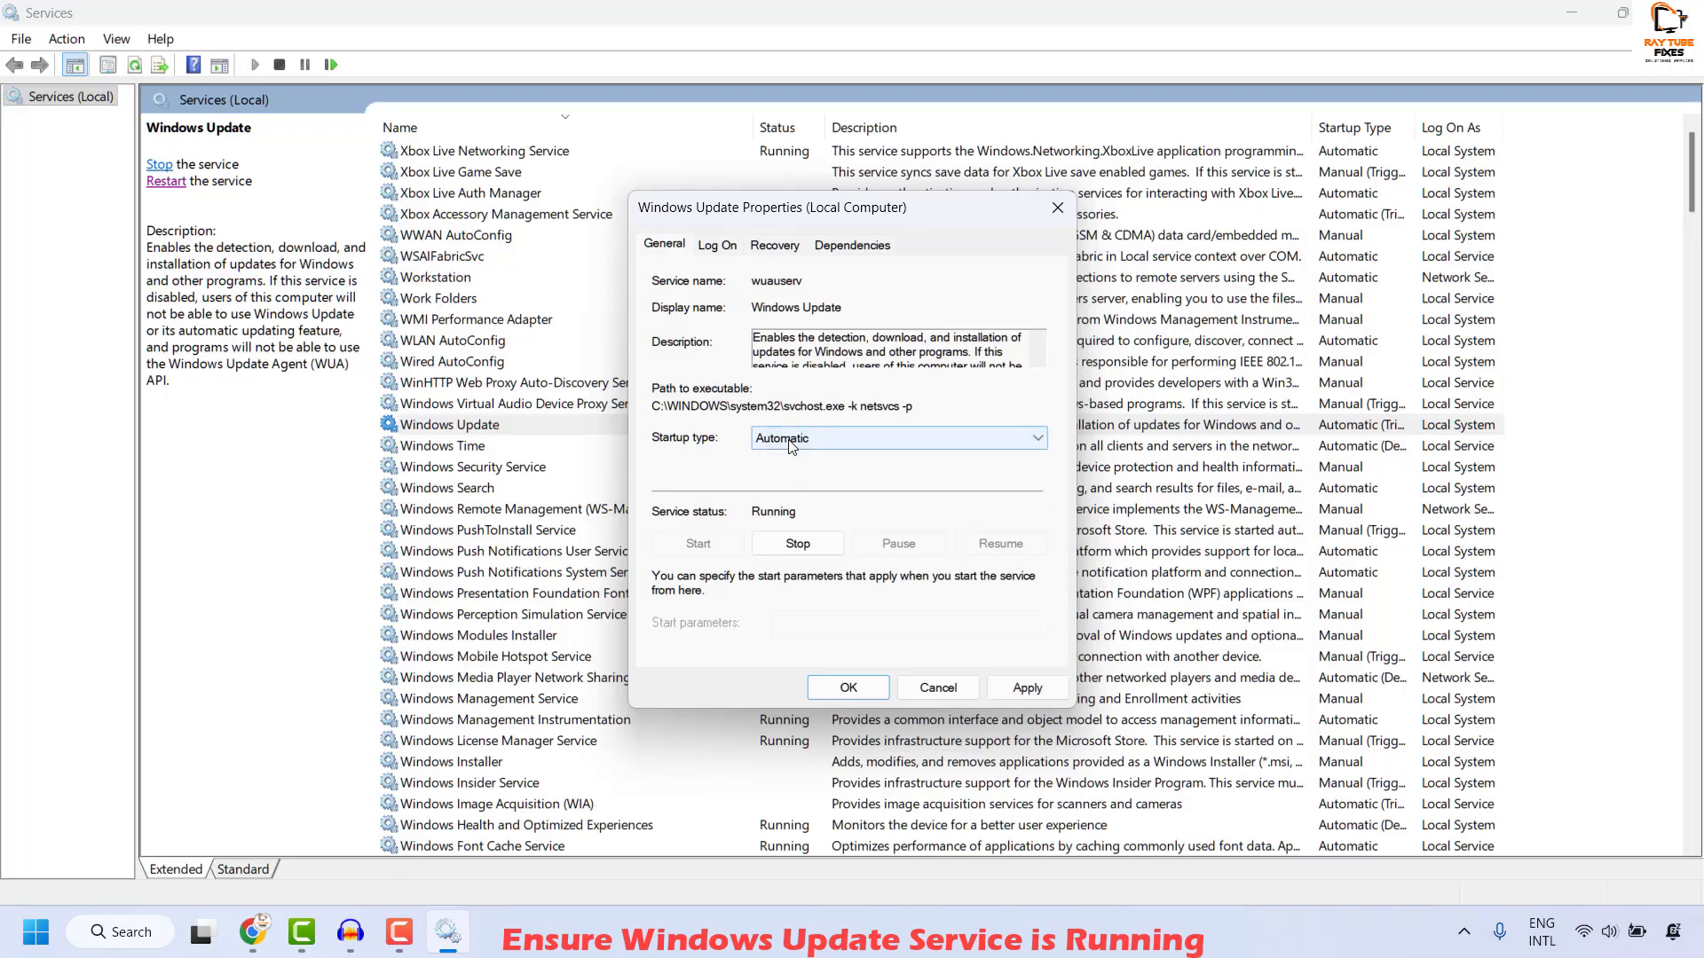
{"action": "left_click", "coordinate": [790, 444]}
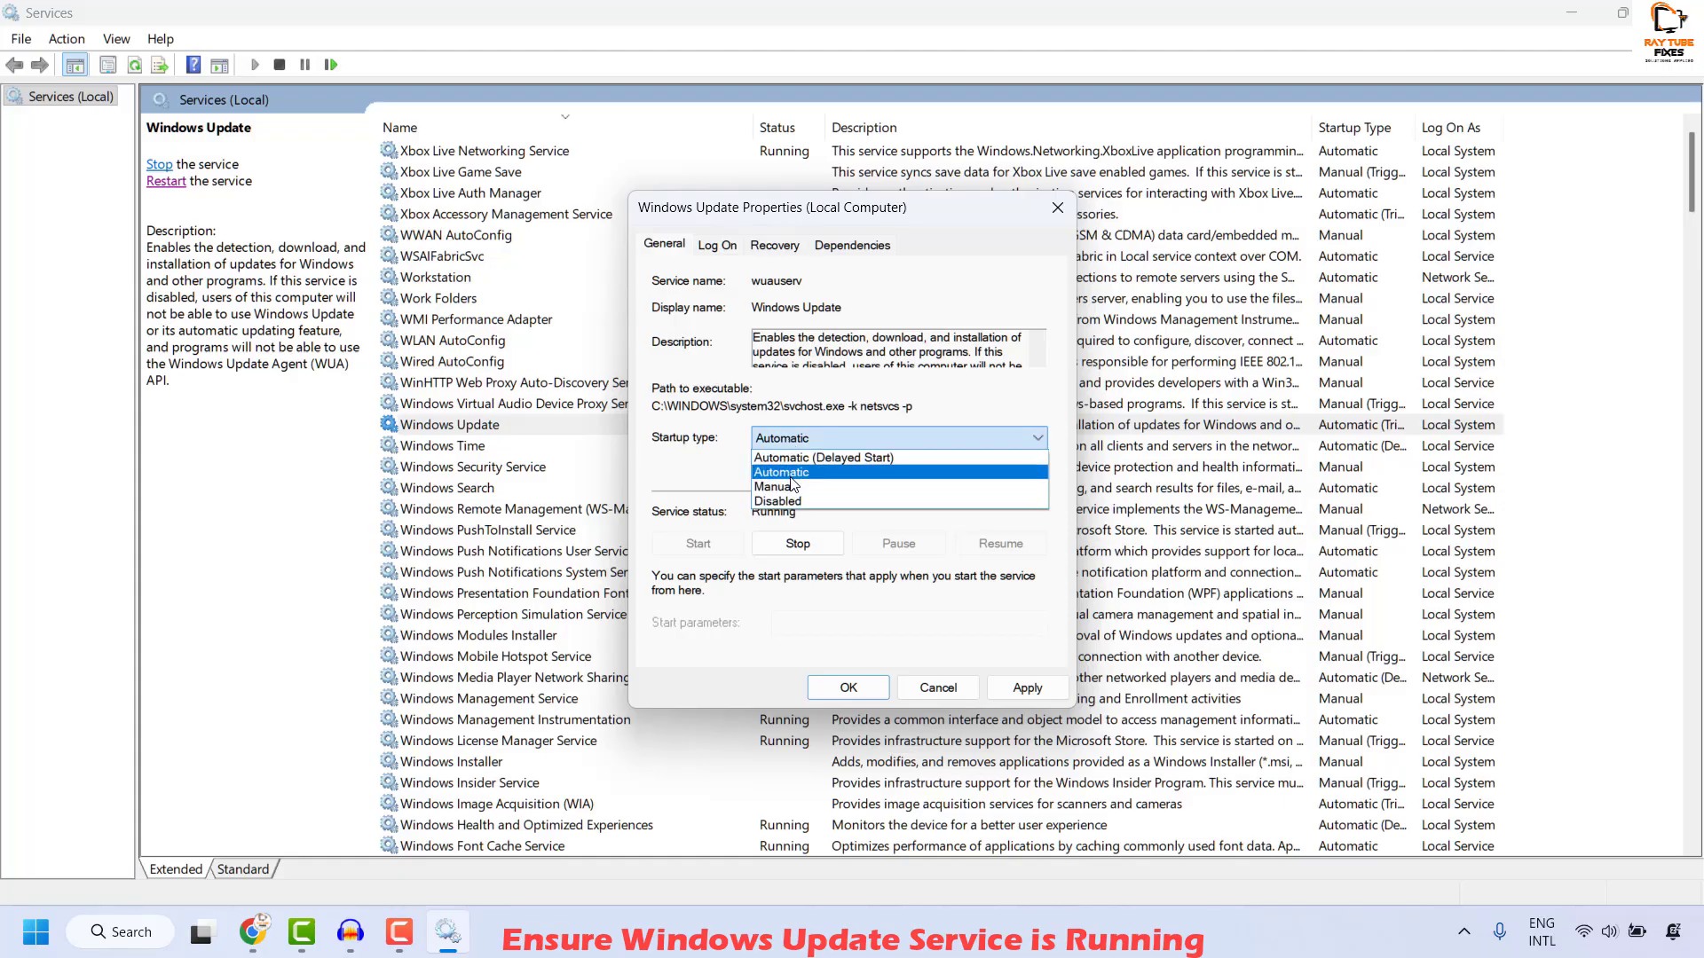
{"action": "left_click", "coordinate": [792, 475]}
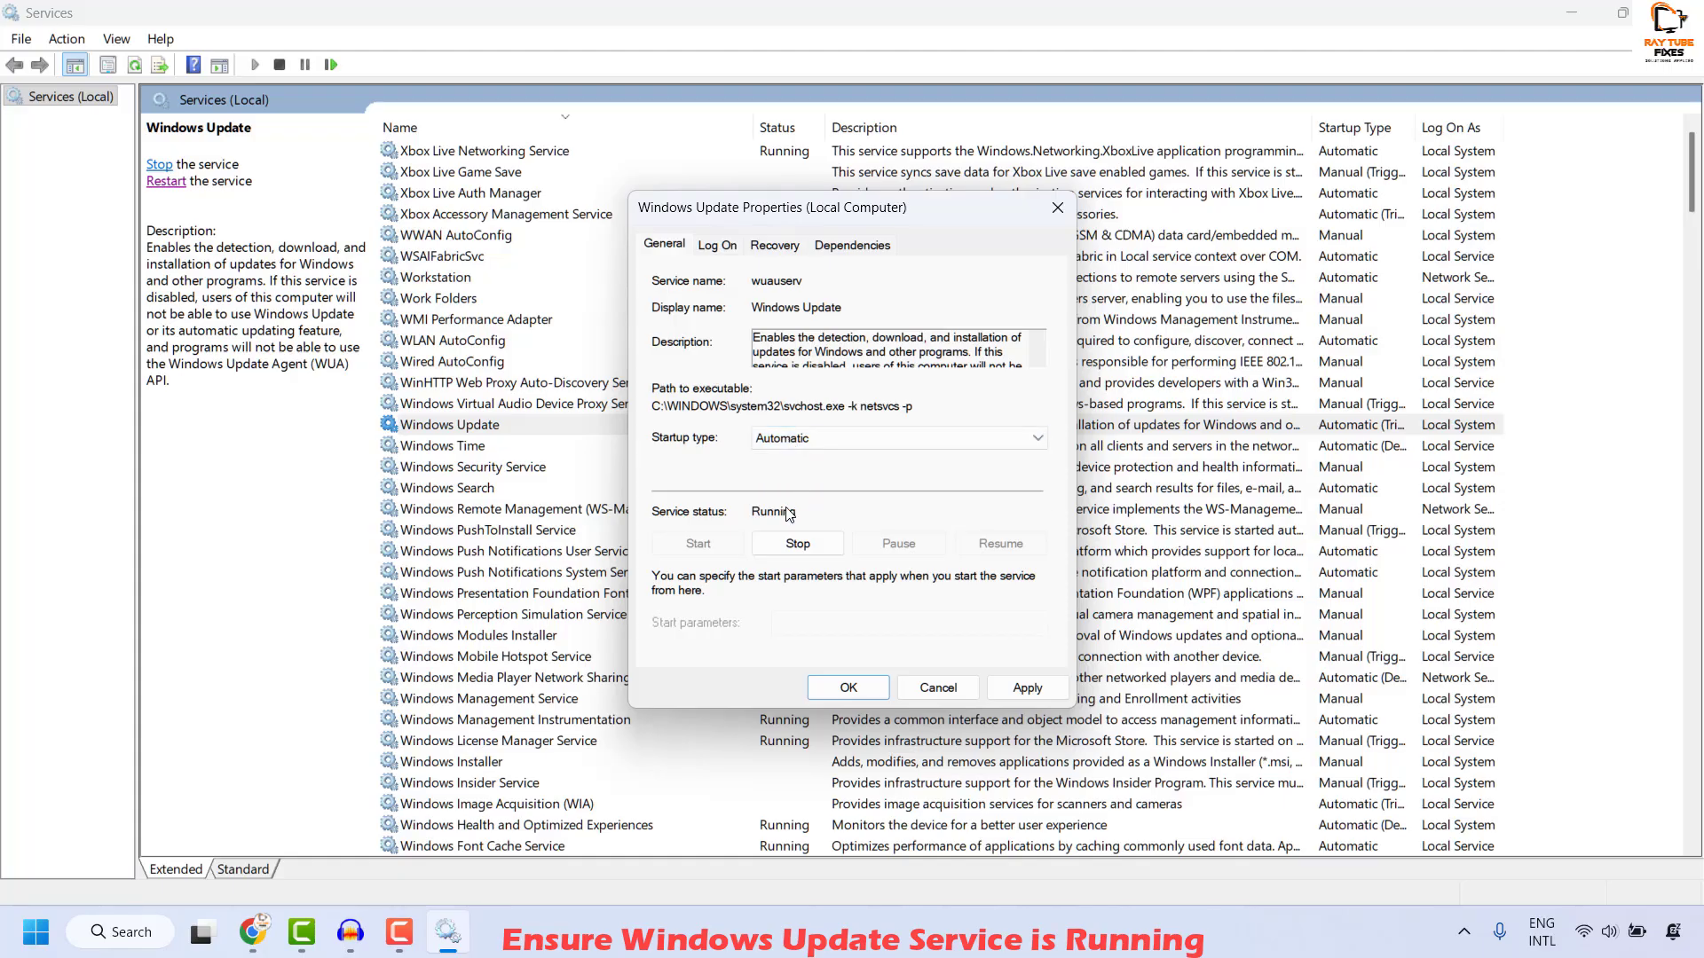
{"action": "left_click", "coordinate": [1054, 692]}
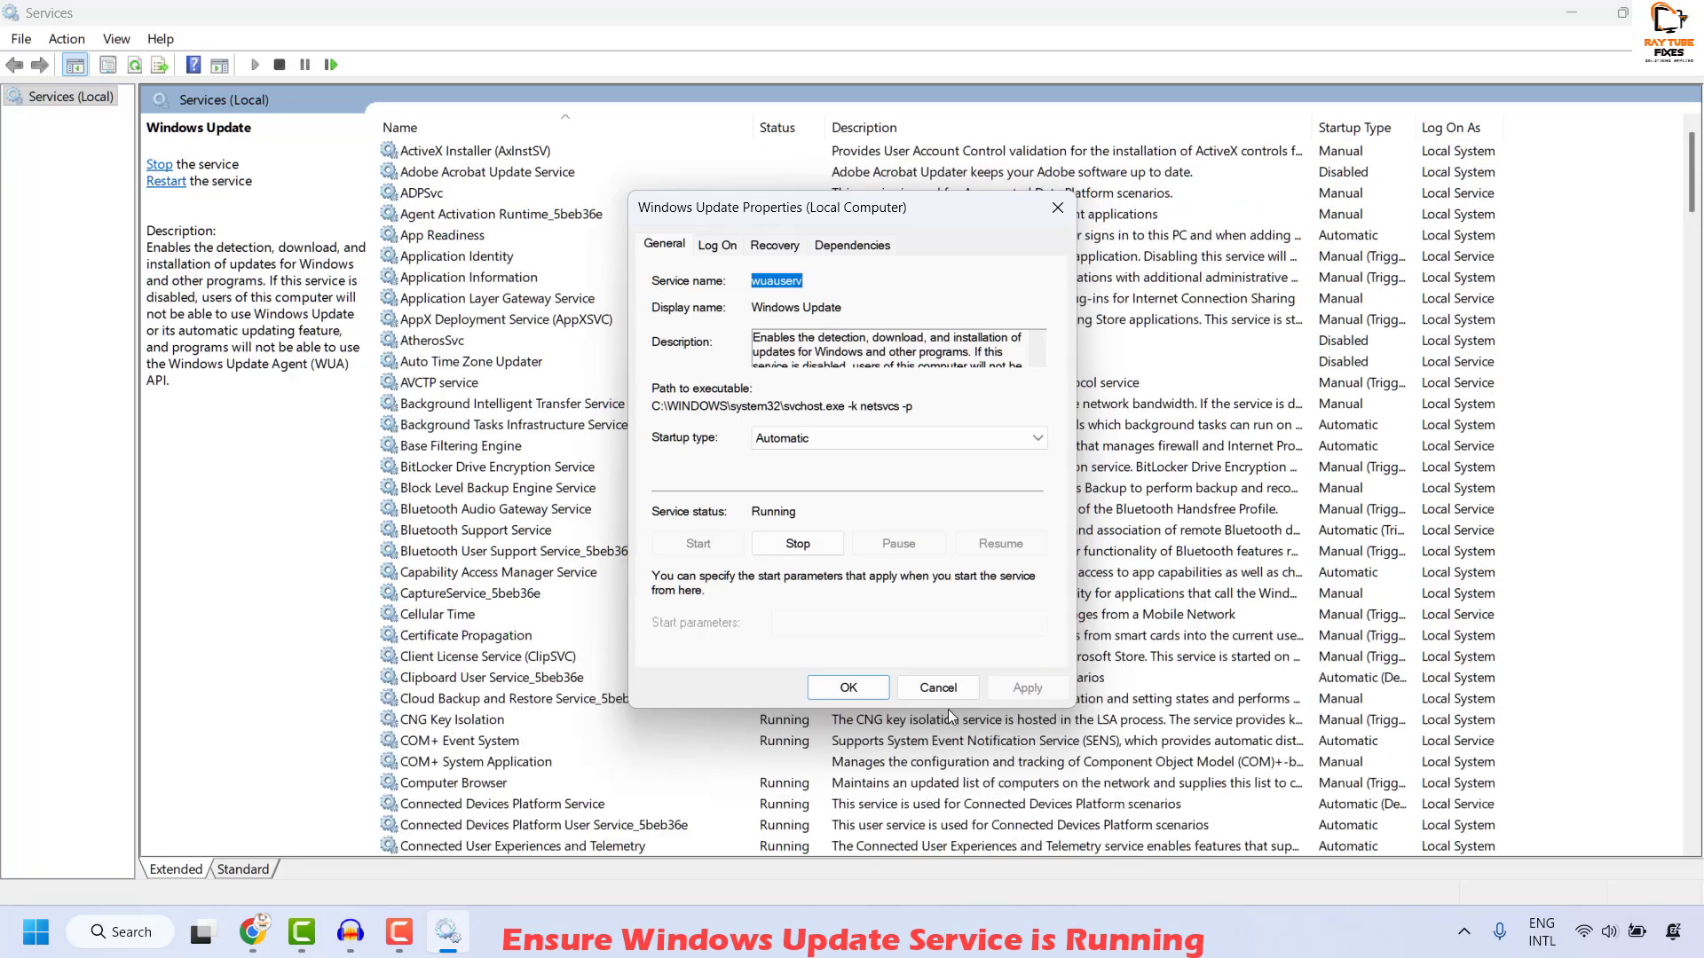
{"action": "left_click", "coordinate": [849, 688]}
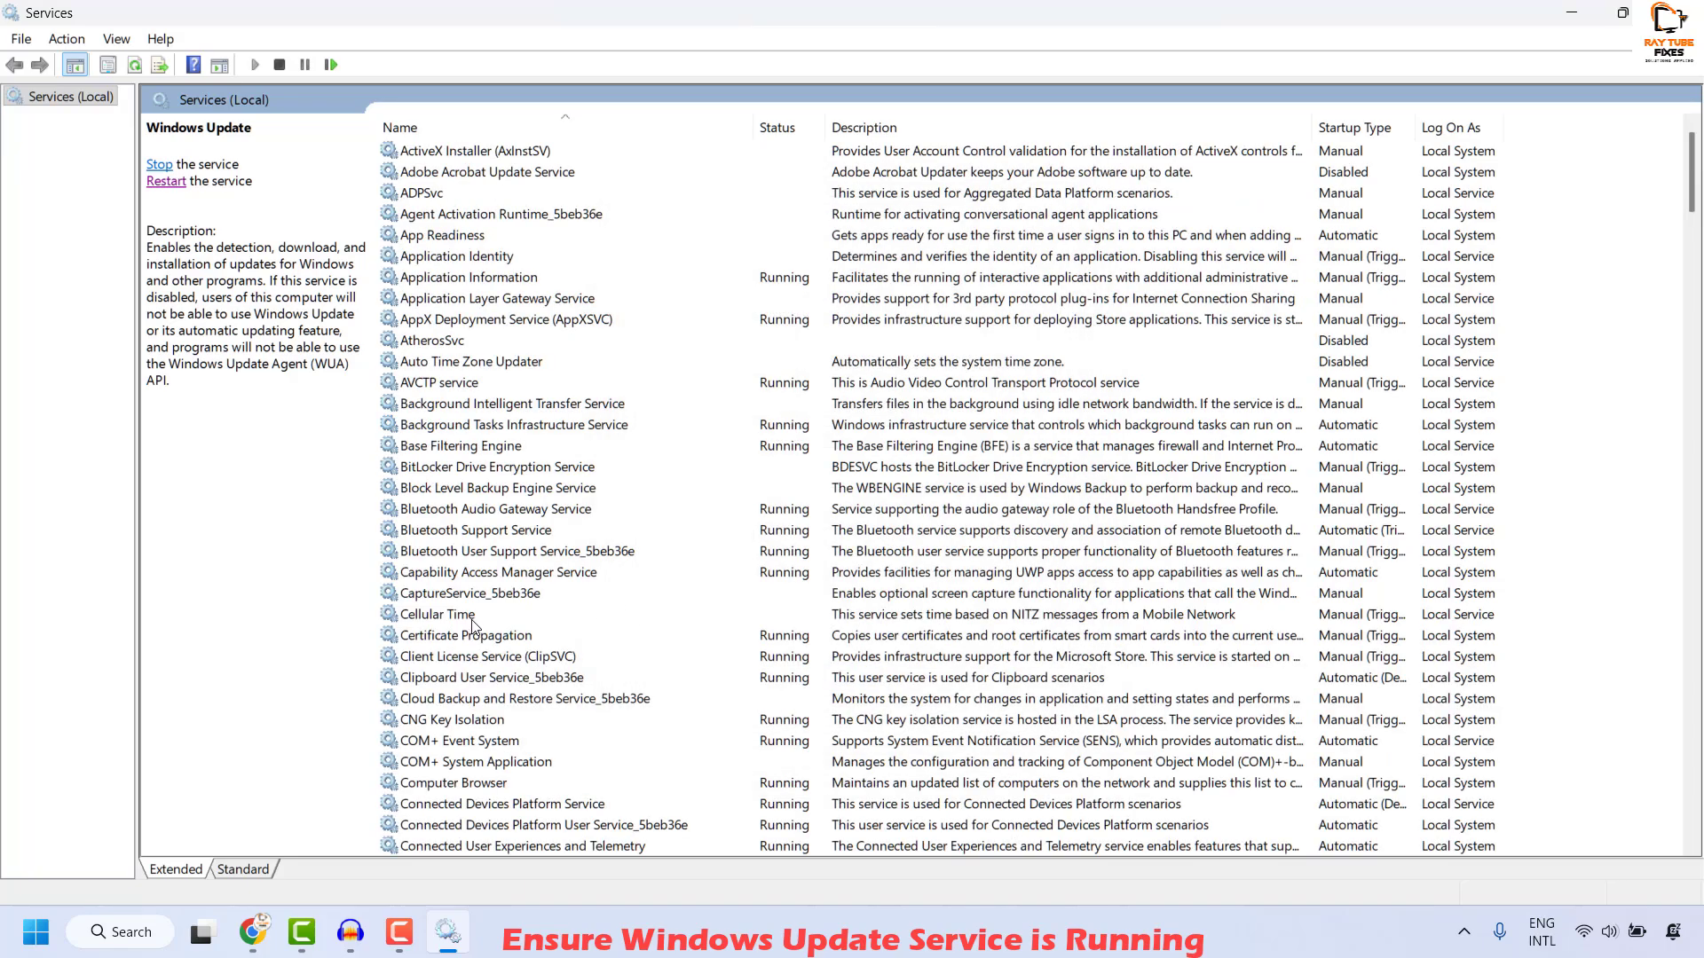
Find the Windows Update service in the list and restart it.
{"action": "scroll", "coordinate": [527, 543], "scroll_direction": "down", "scroll_amount": 2}
{"action": "left_click", "coordinate": [415, 602]}
{"action": "type", "text": "windows"}
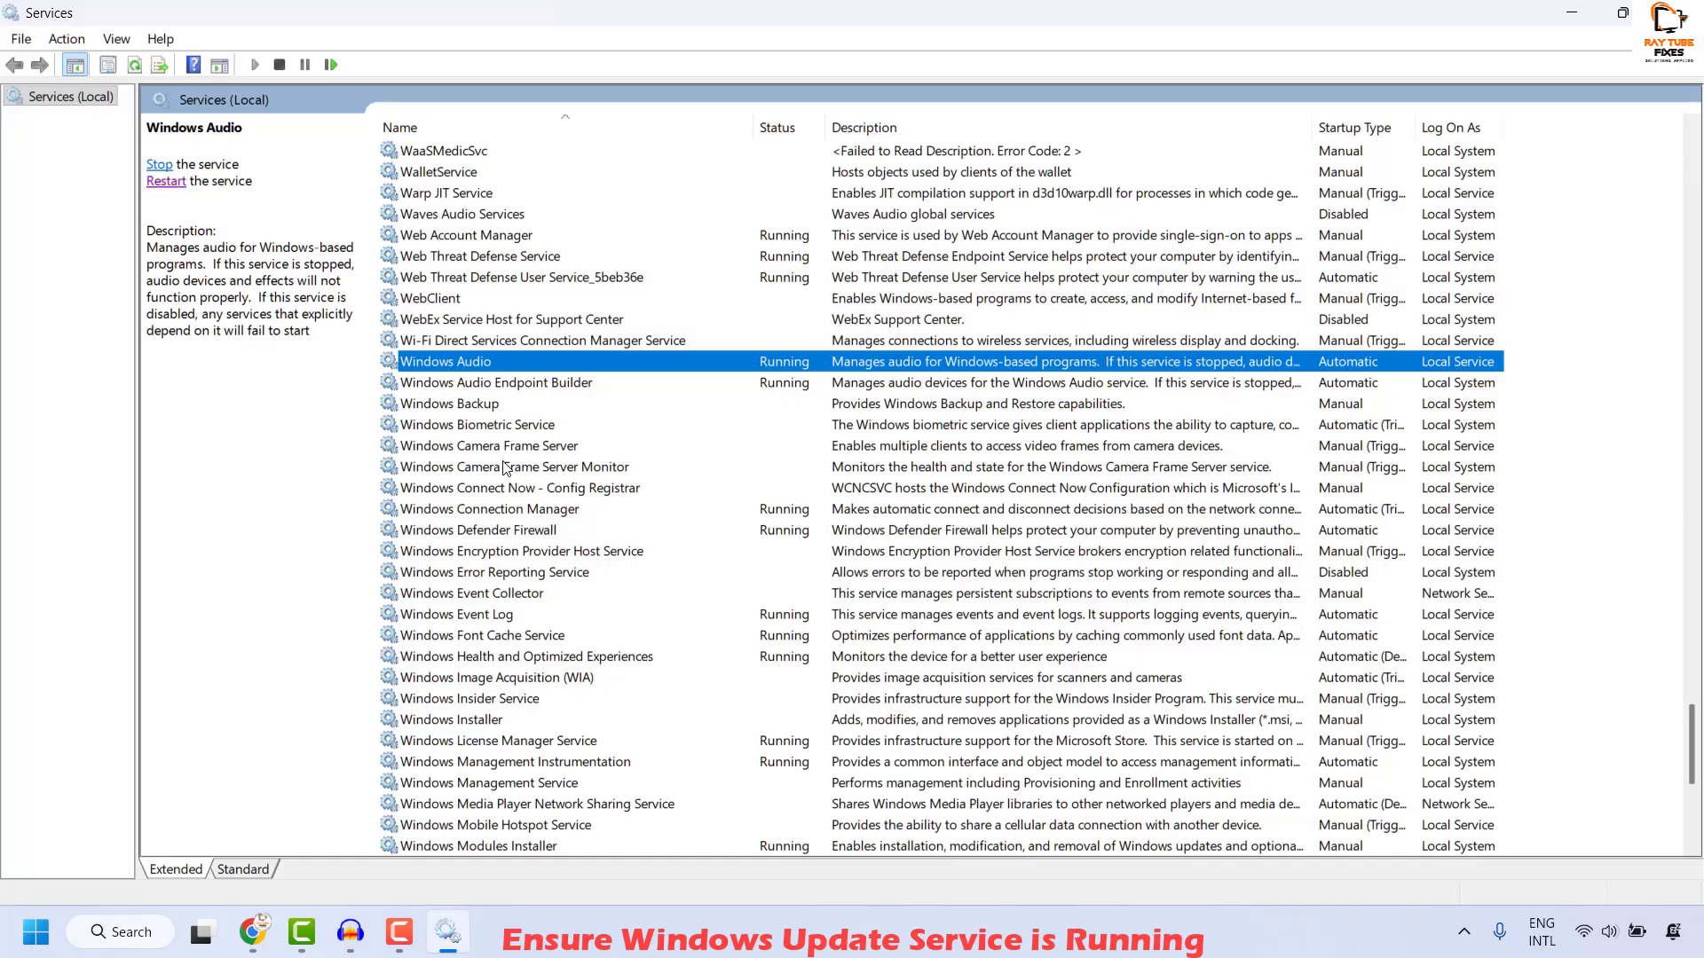
{"action": "scroll", "coordinate": [513, 657], "scroll_direction": "down", "scroll_amount": 5}
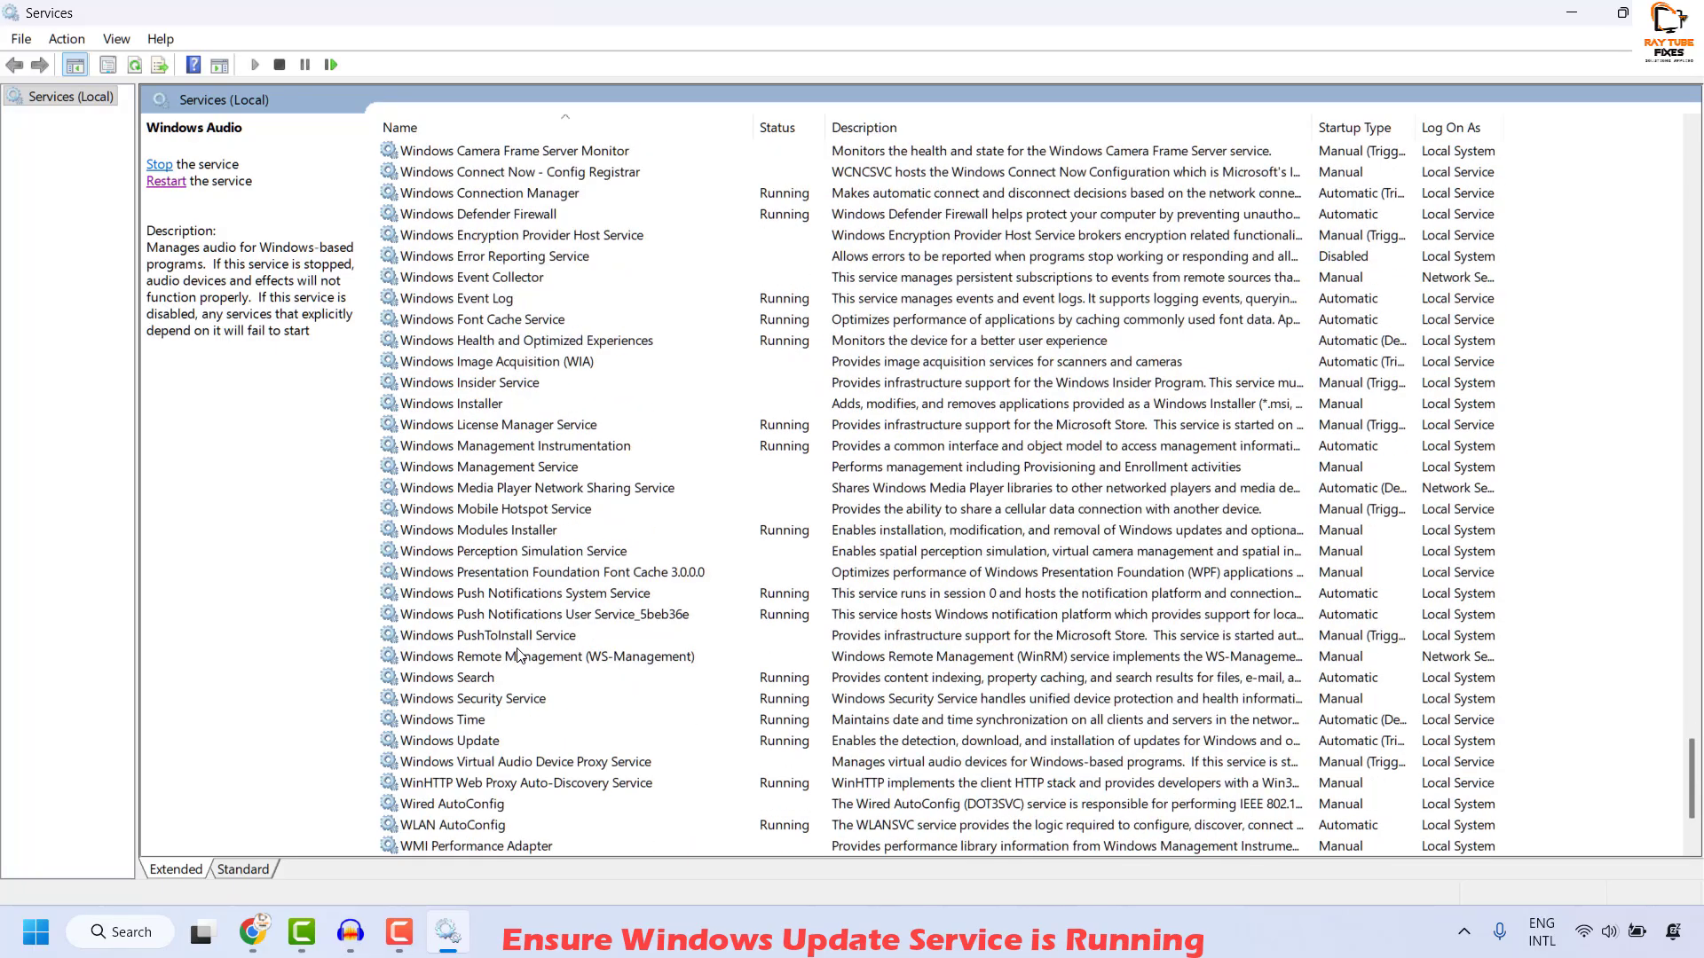
{"action": "scroll", "coordinate": [515, 665], "scroll_direction": "down", "scroll_amount": 1}
{"action": "left_click", "coordinate": [484, 677]}
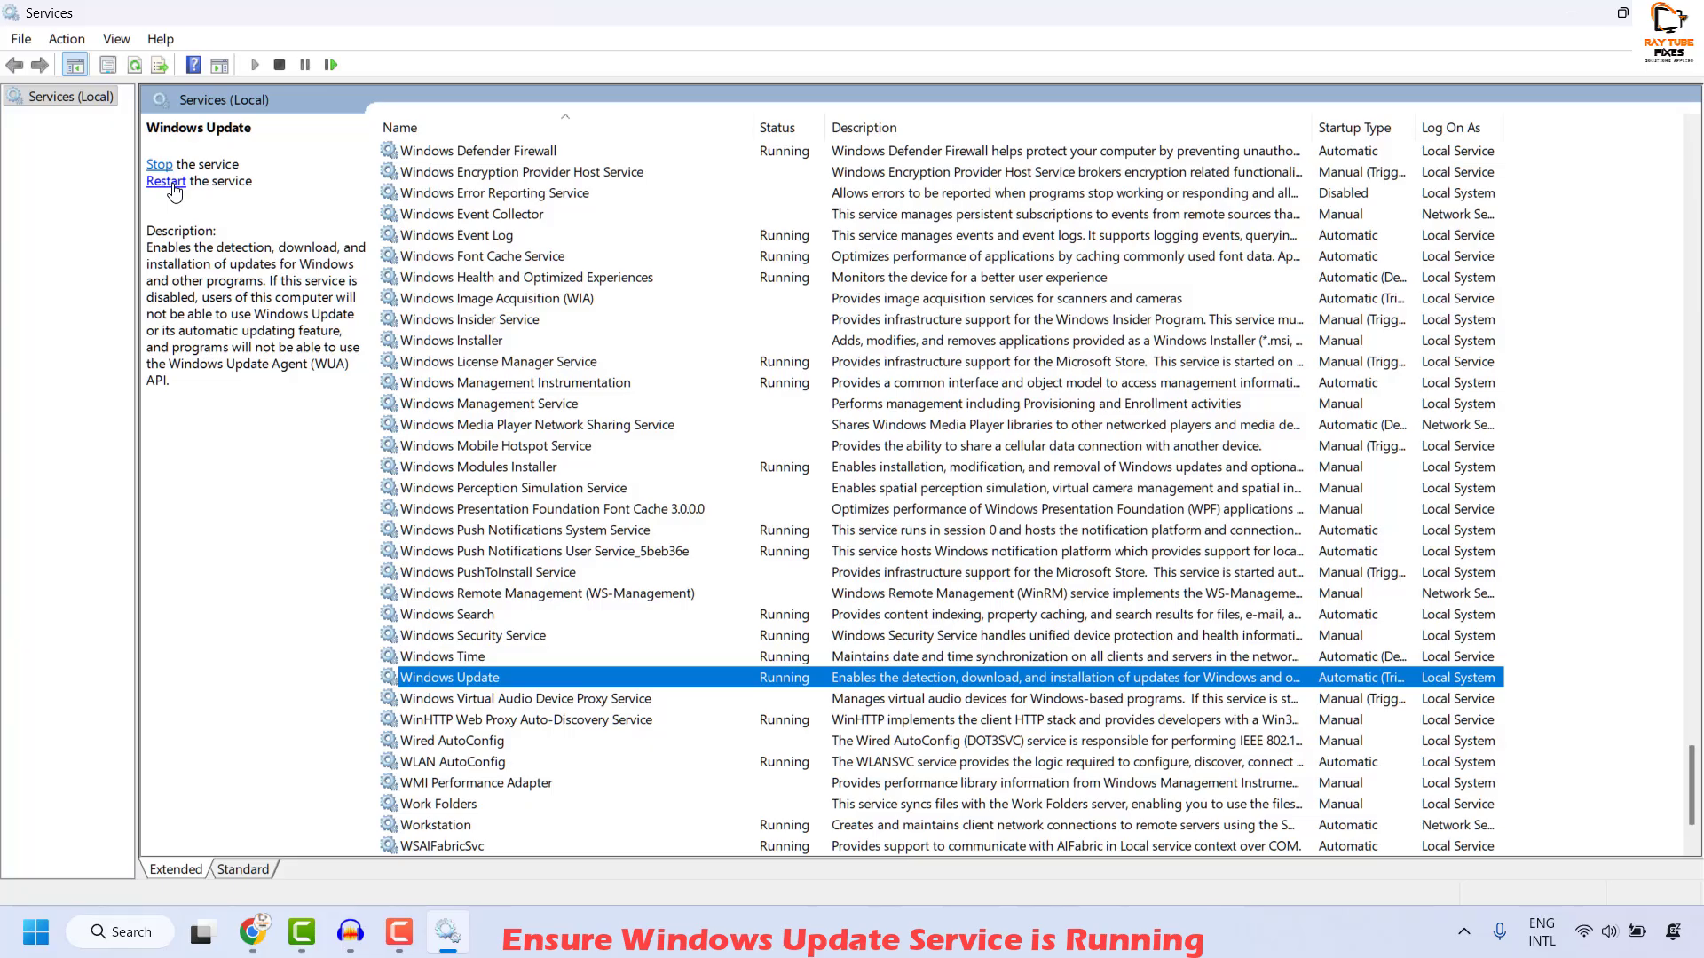
{"action": "left_click", "coordinate": [166, 182]}
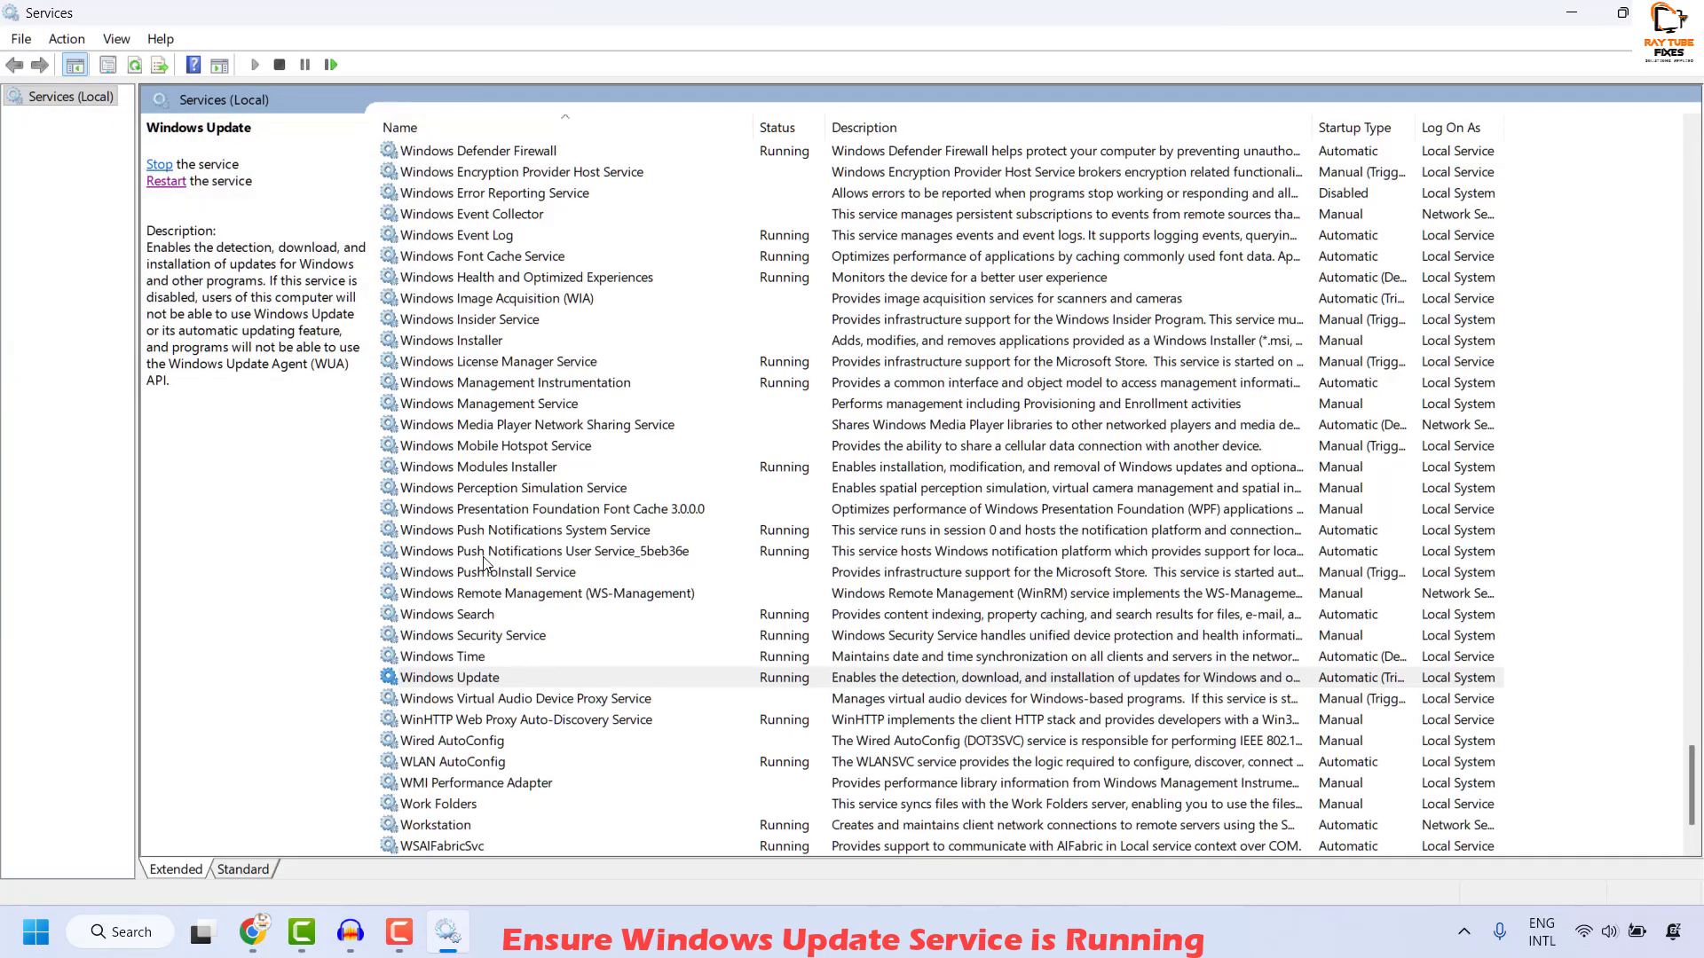
Review the Windows Time service properties, then restart the Windows Time service.
{"action": "left_click", "coordinate": [459, 658]}
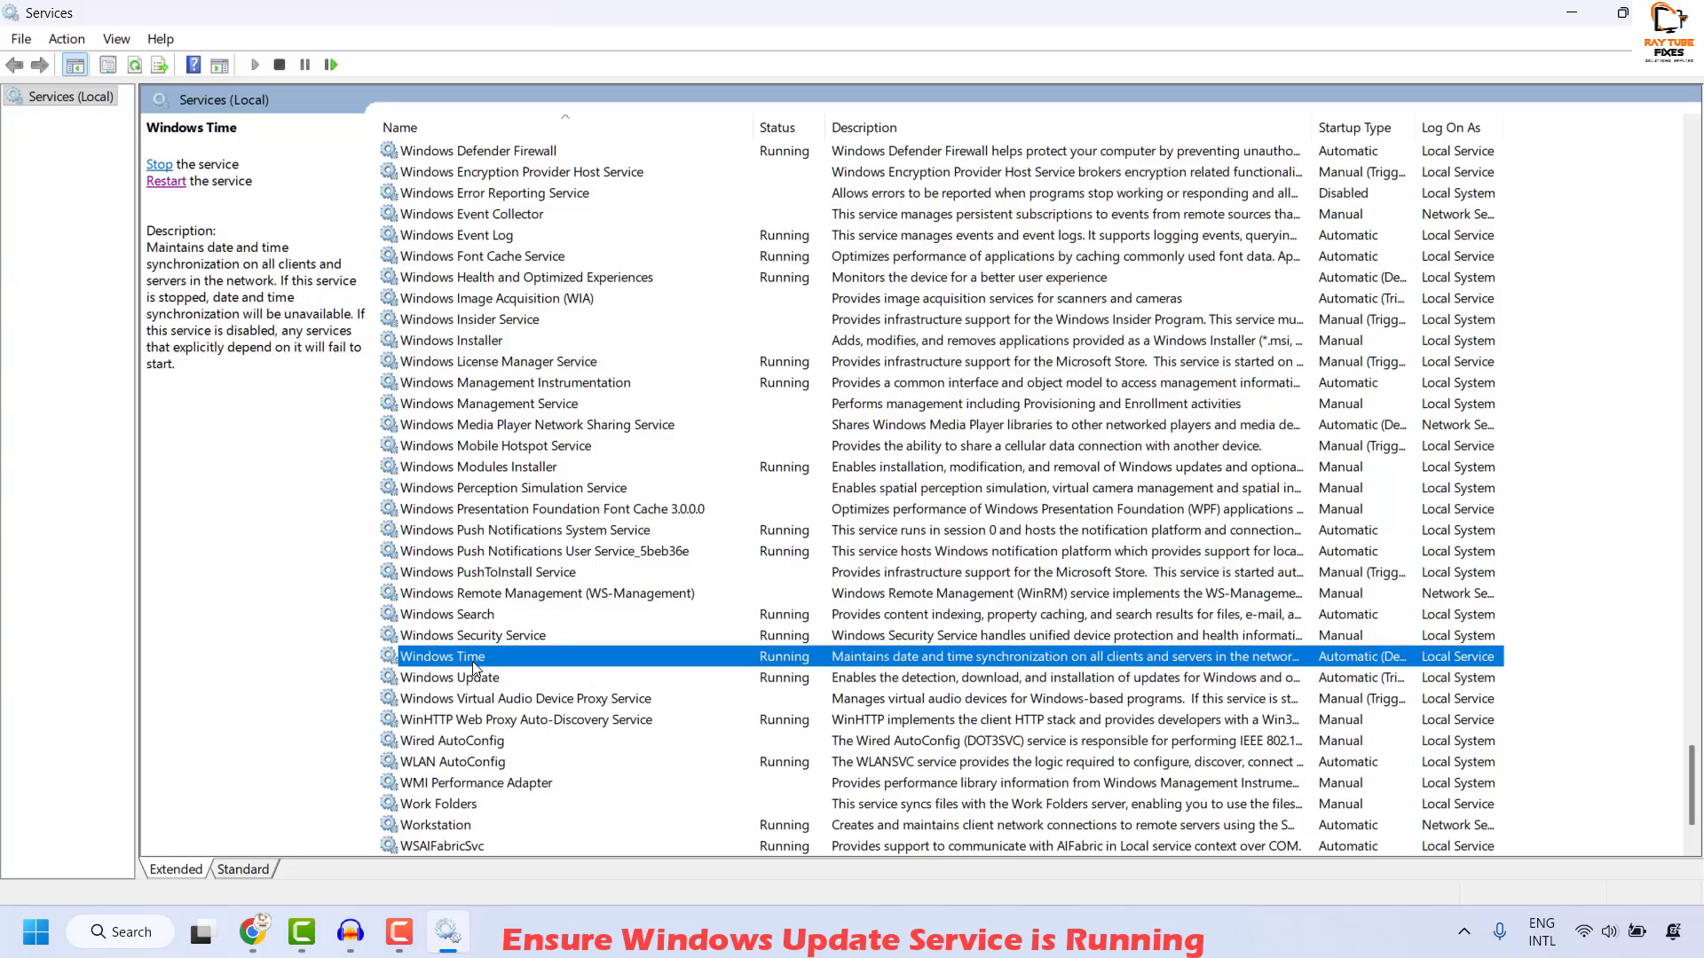
{"action": "right_click", "coordinate": [472, 663]}
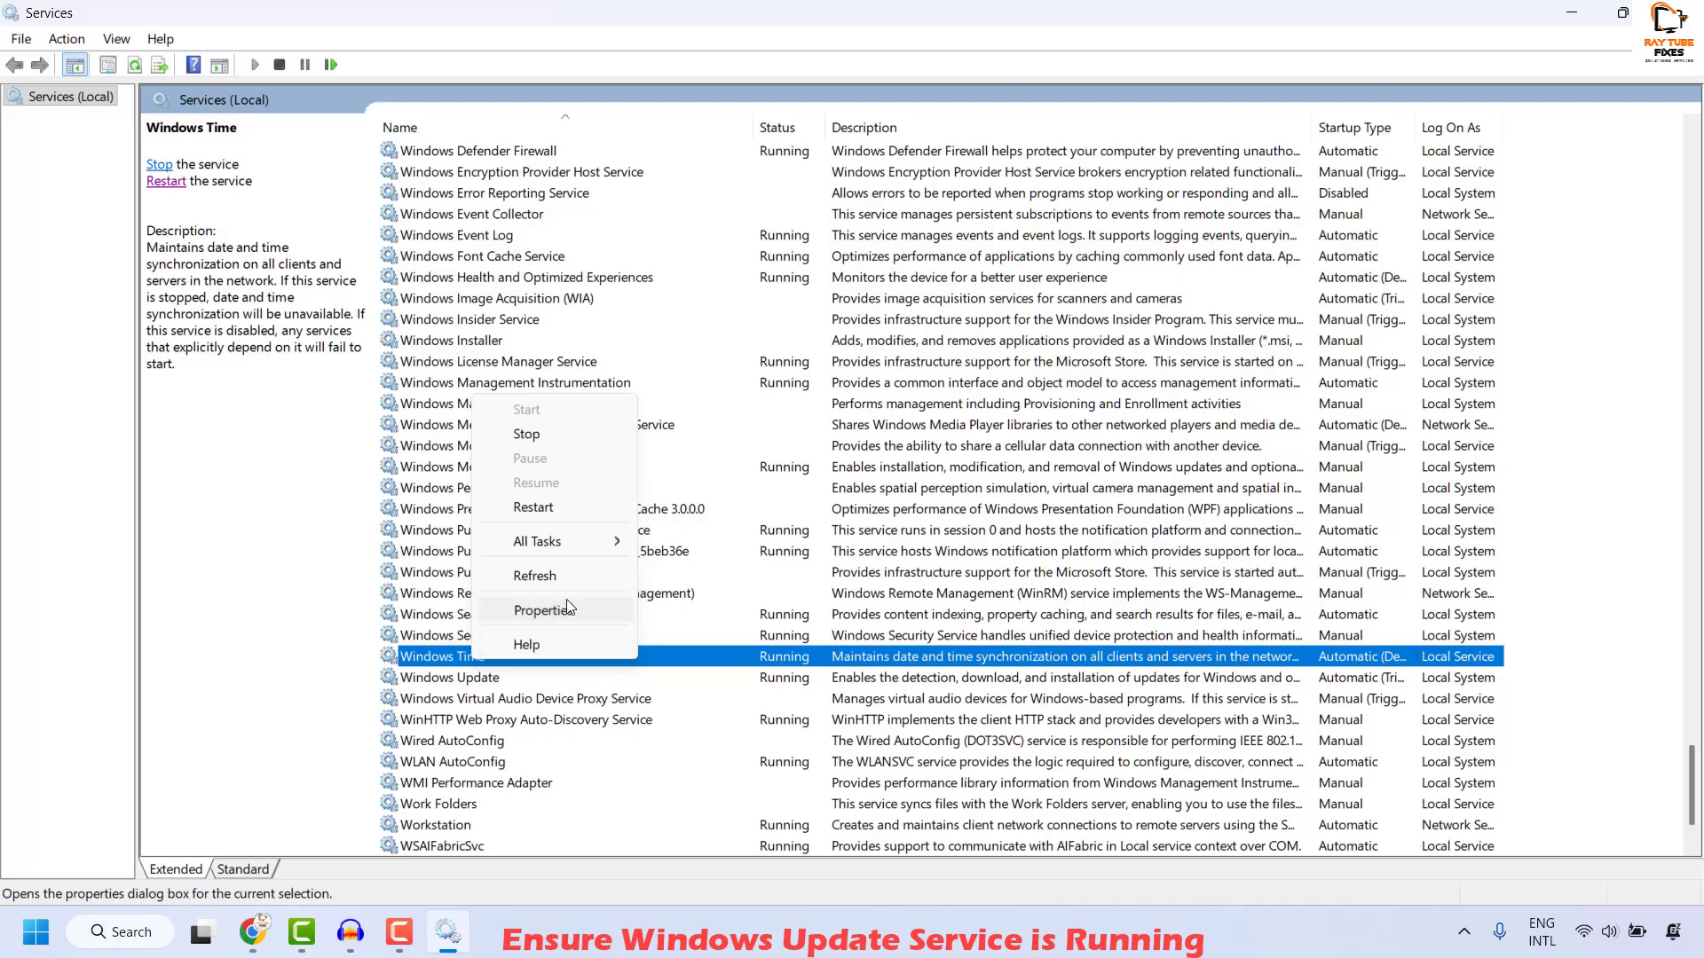
{"action": "left_click", "coordinate": [538, 611]}
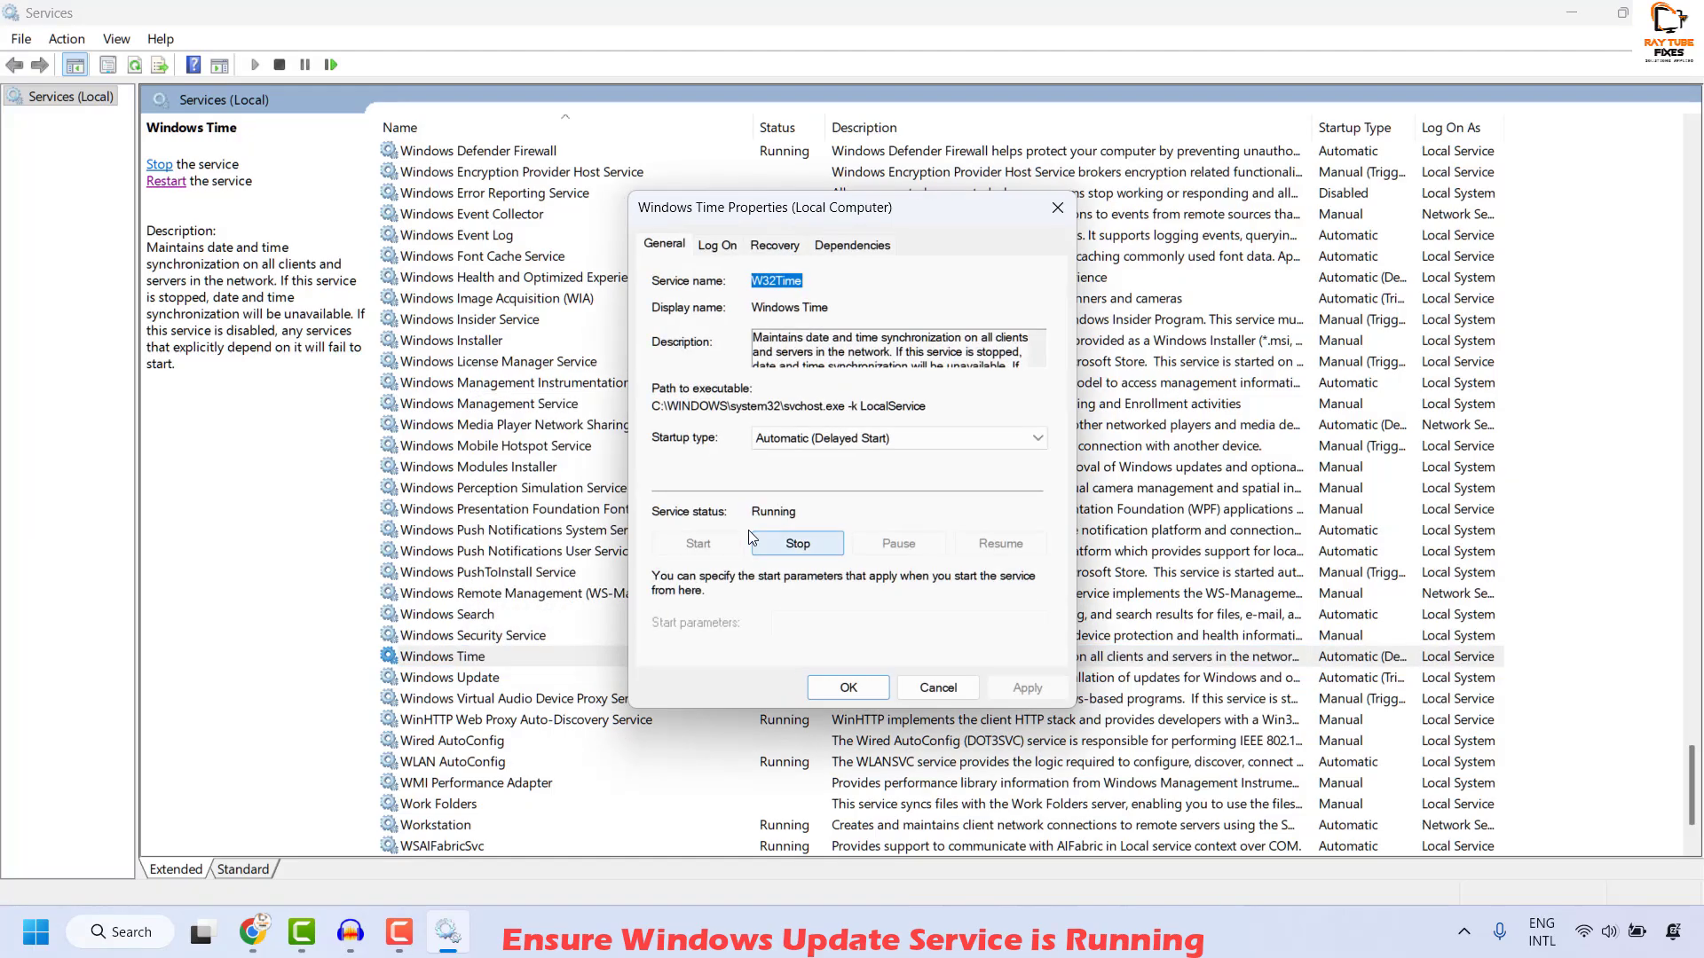
{"action": "left_click", "coordinate": [870, 691]}
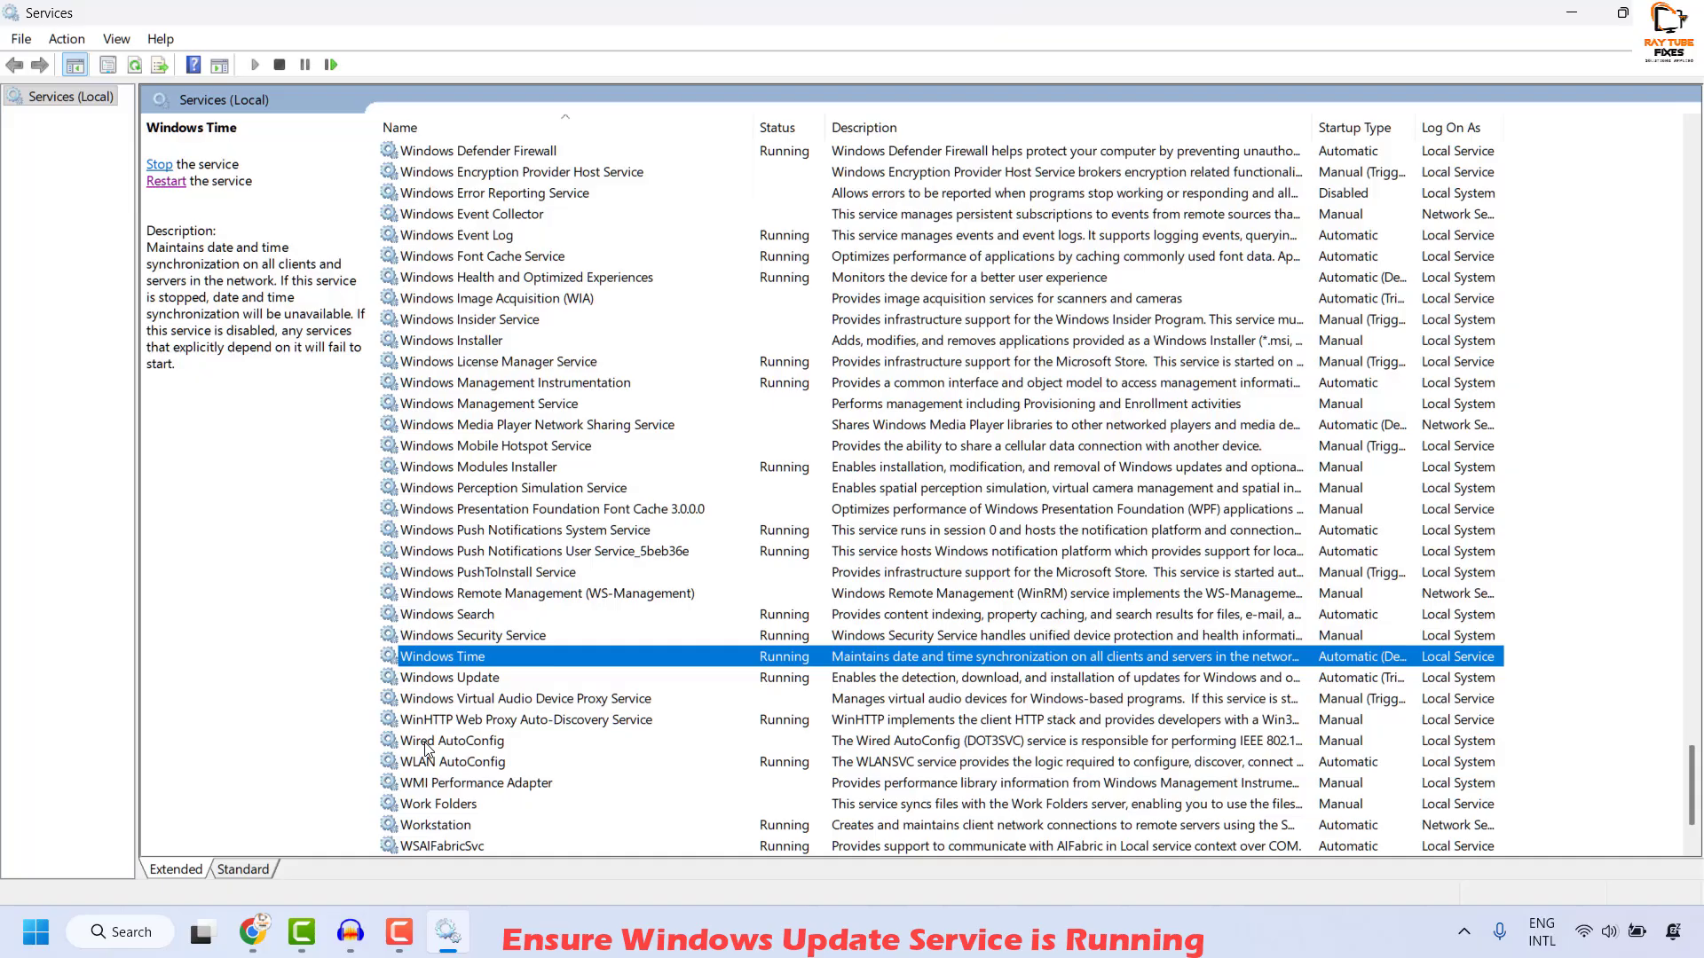
{"action": "right_click", "coordinate": [464, 664]}
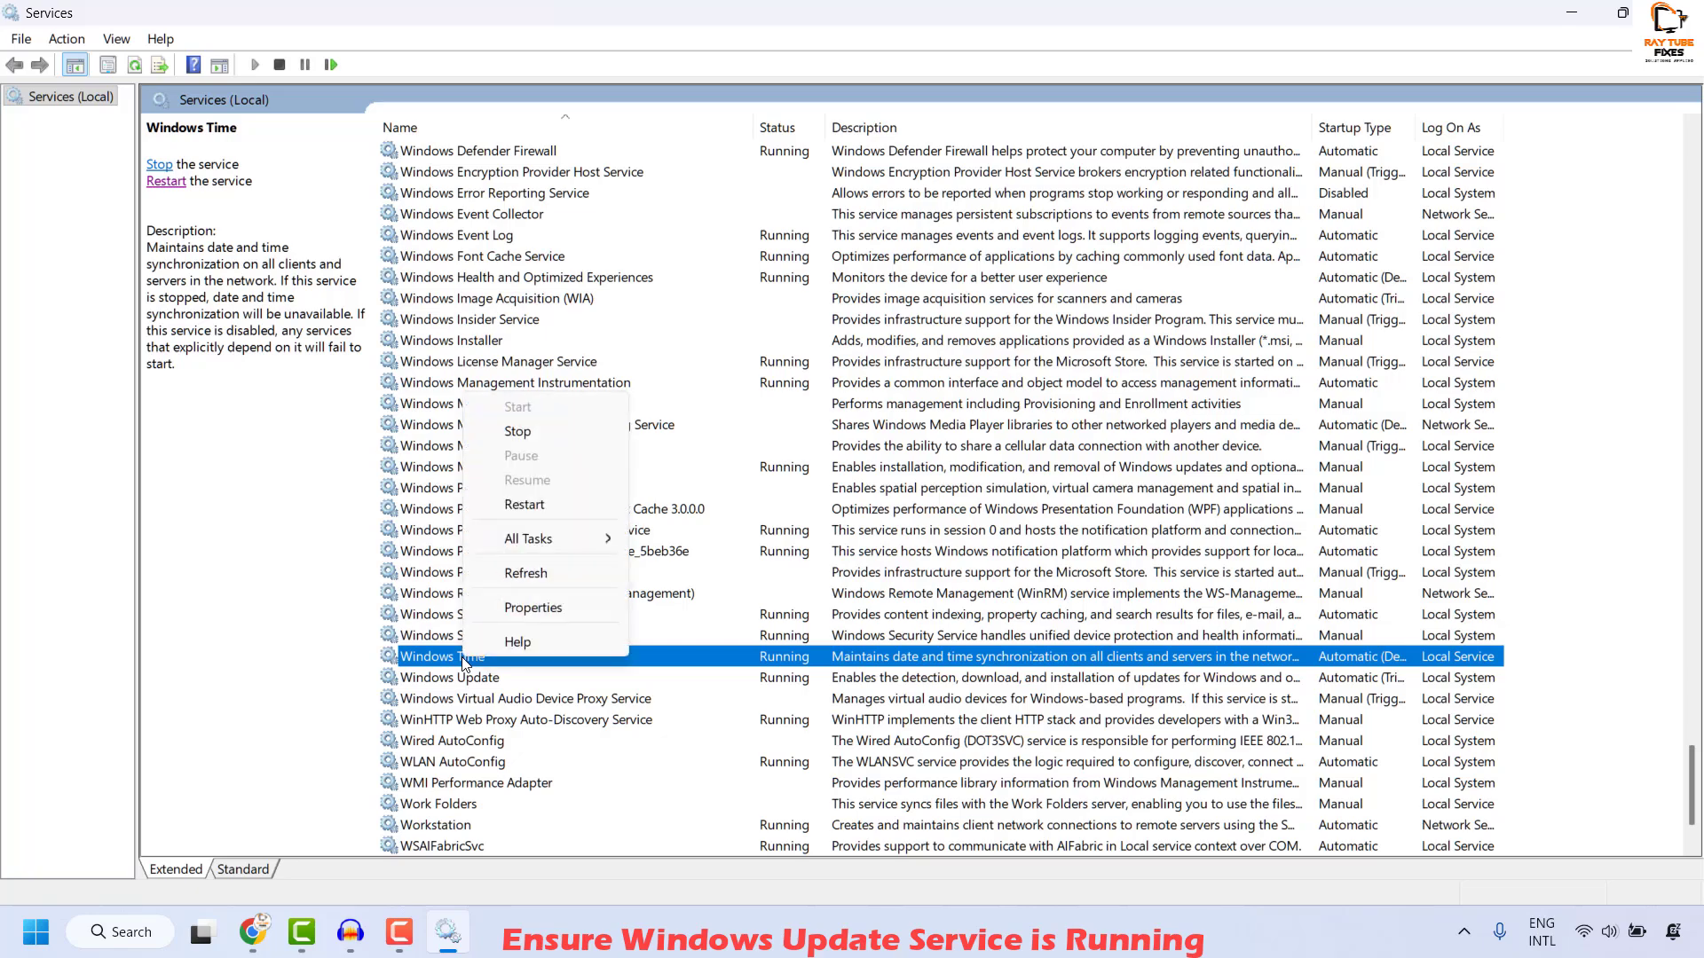
{"action": "left_click", "coordinate": [525, 506]}
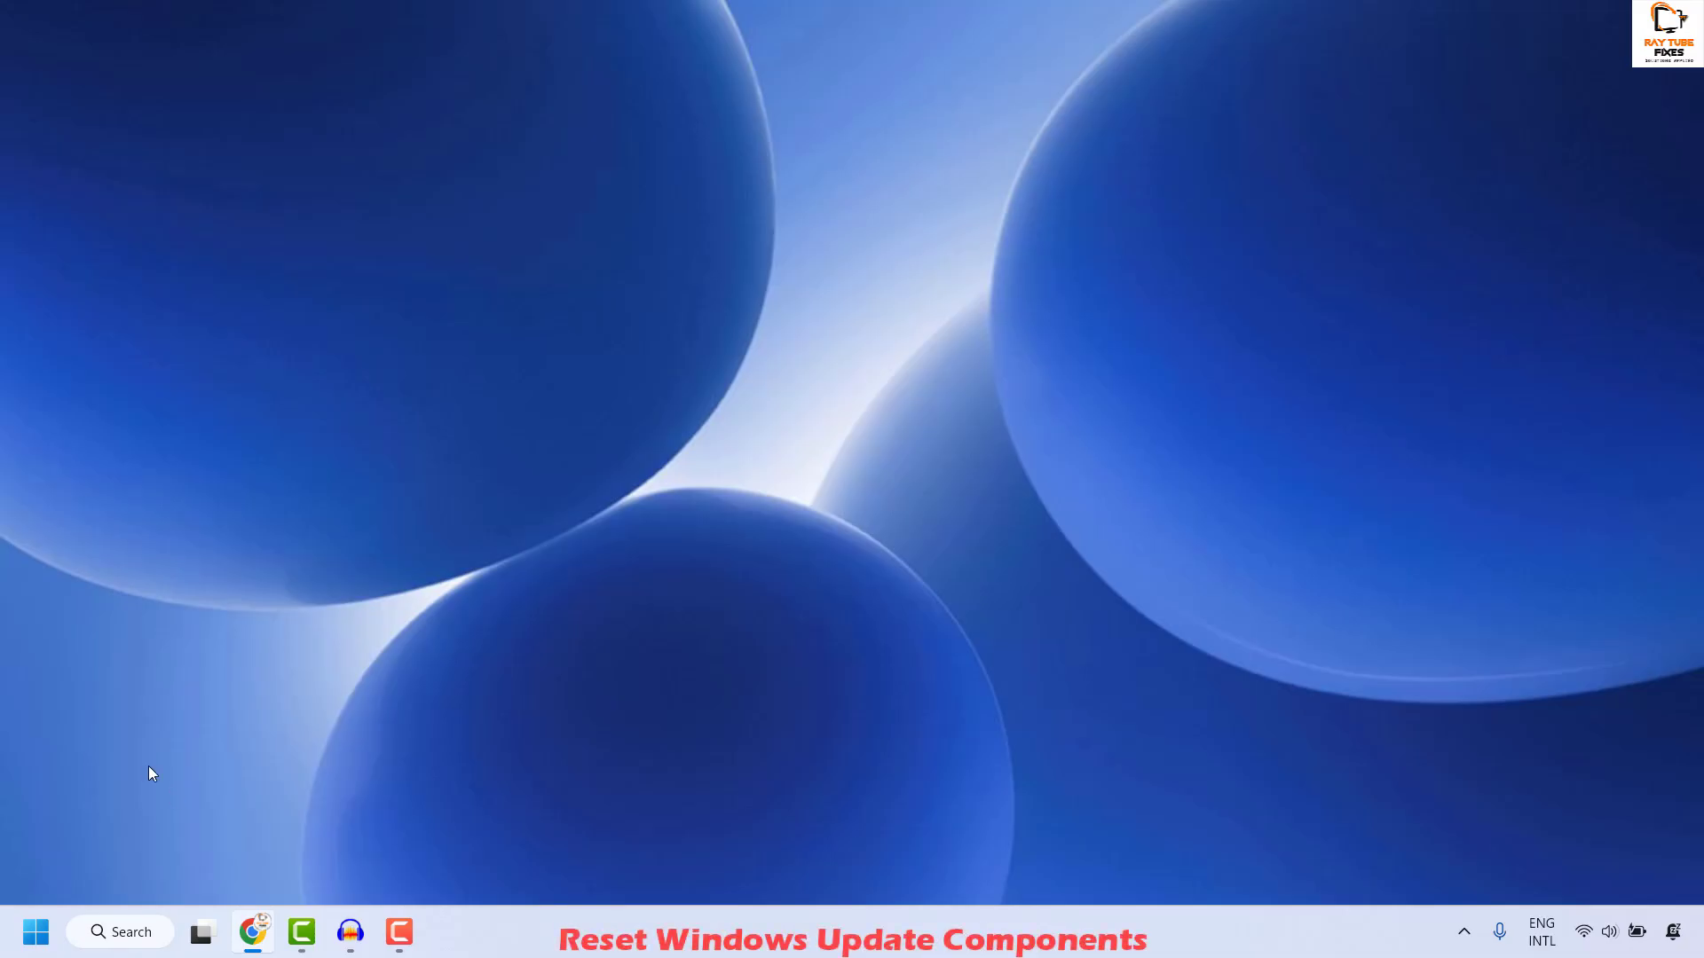
Search 'comman' to show Command Prompt as the best match and check its launch options.
{"action": "left_click", "coordinate": [147, 943]}
{"action": "type", "text": "c"}
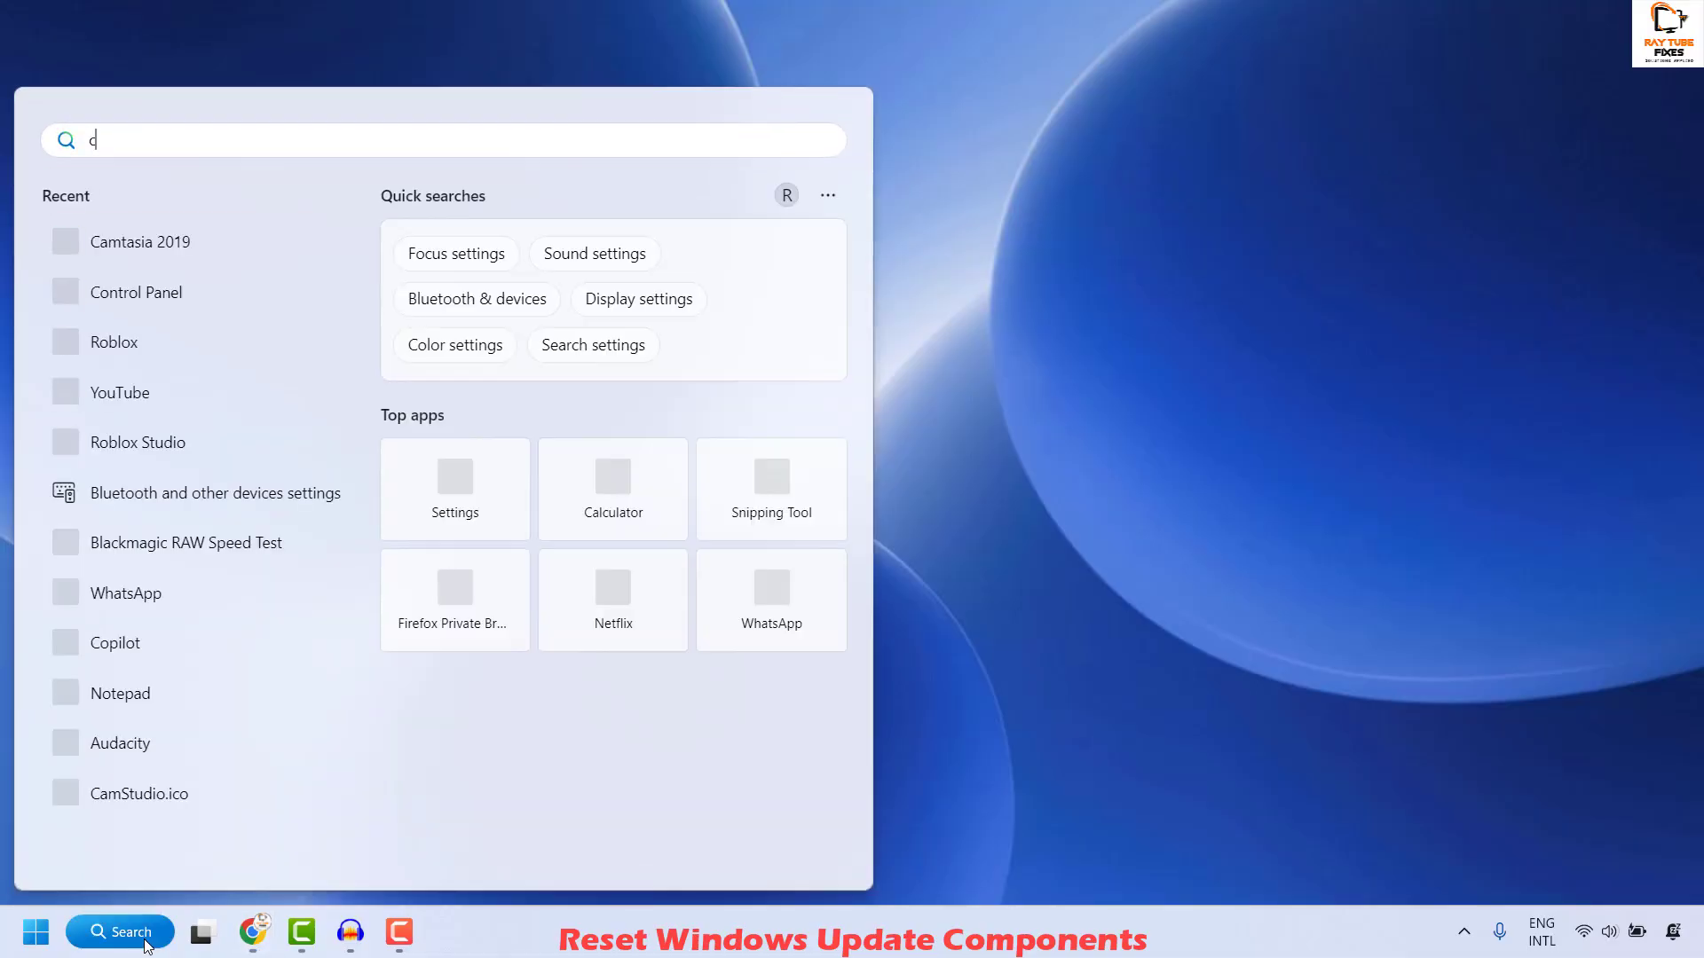
{"action": "type", "text": "omman"}
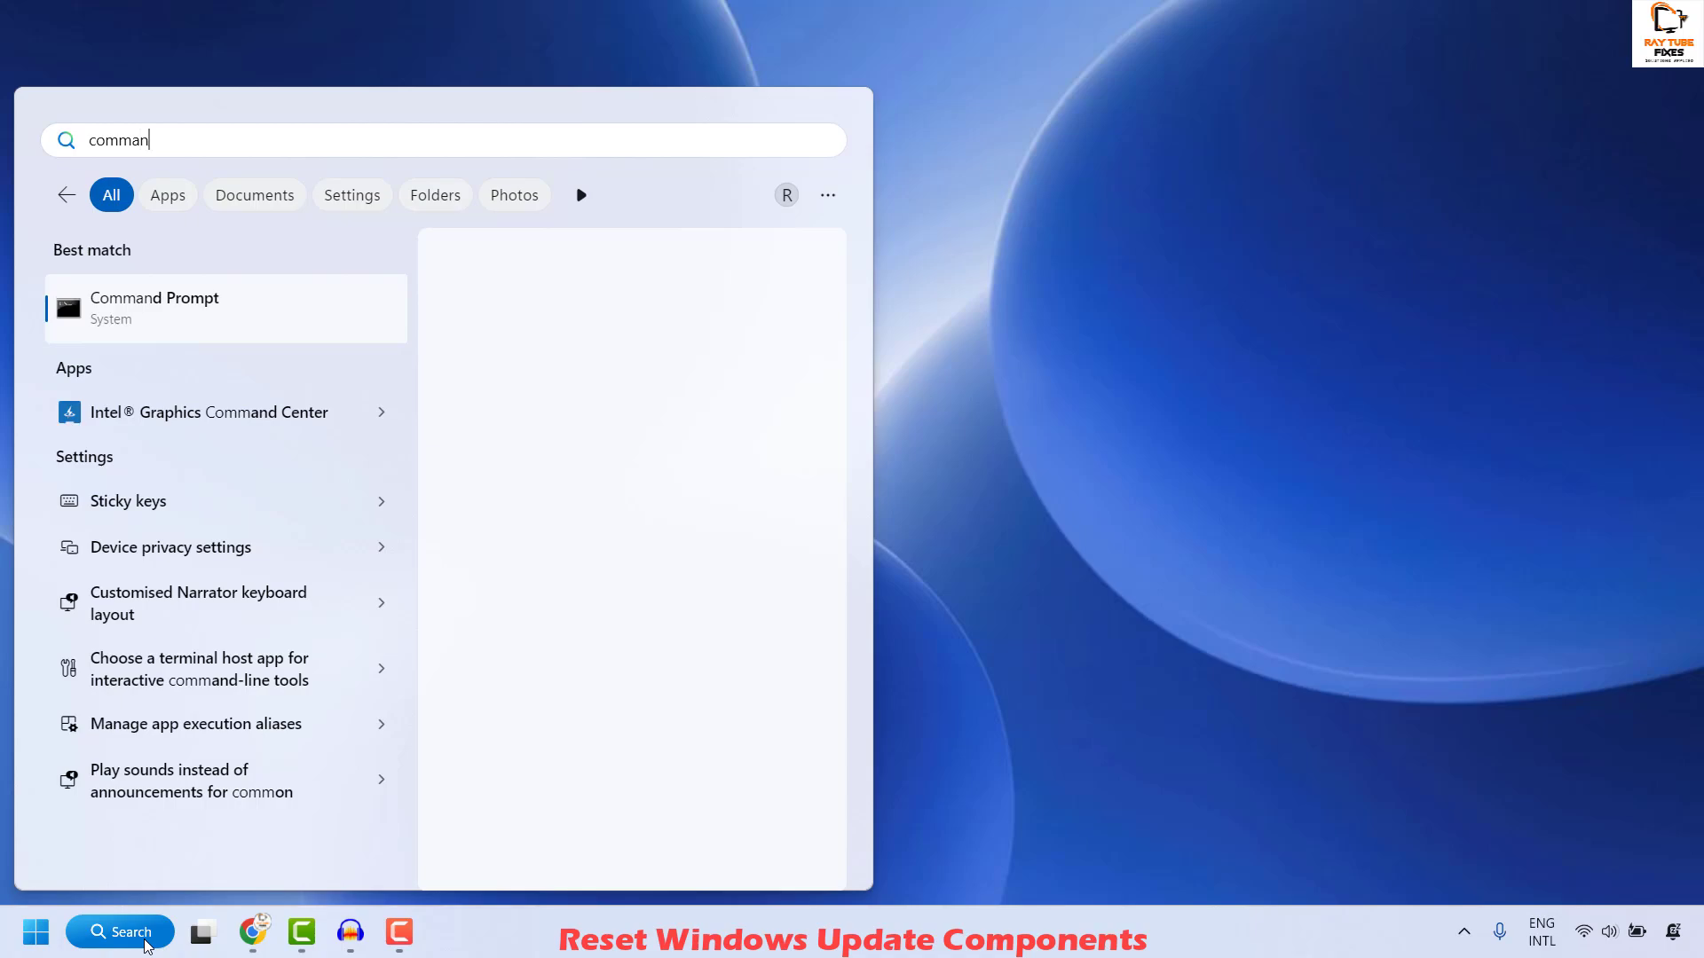
{"action": "right_click", "coordinate": [182, 316]}
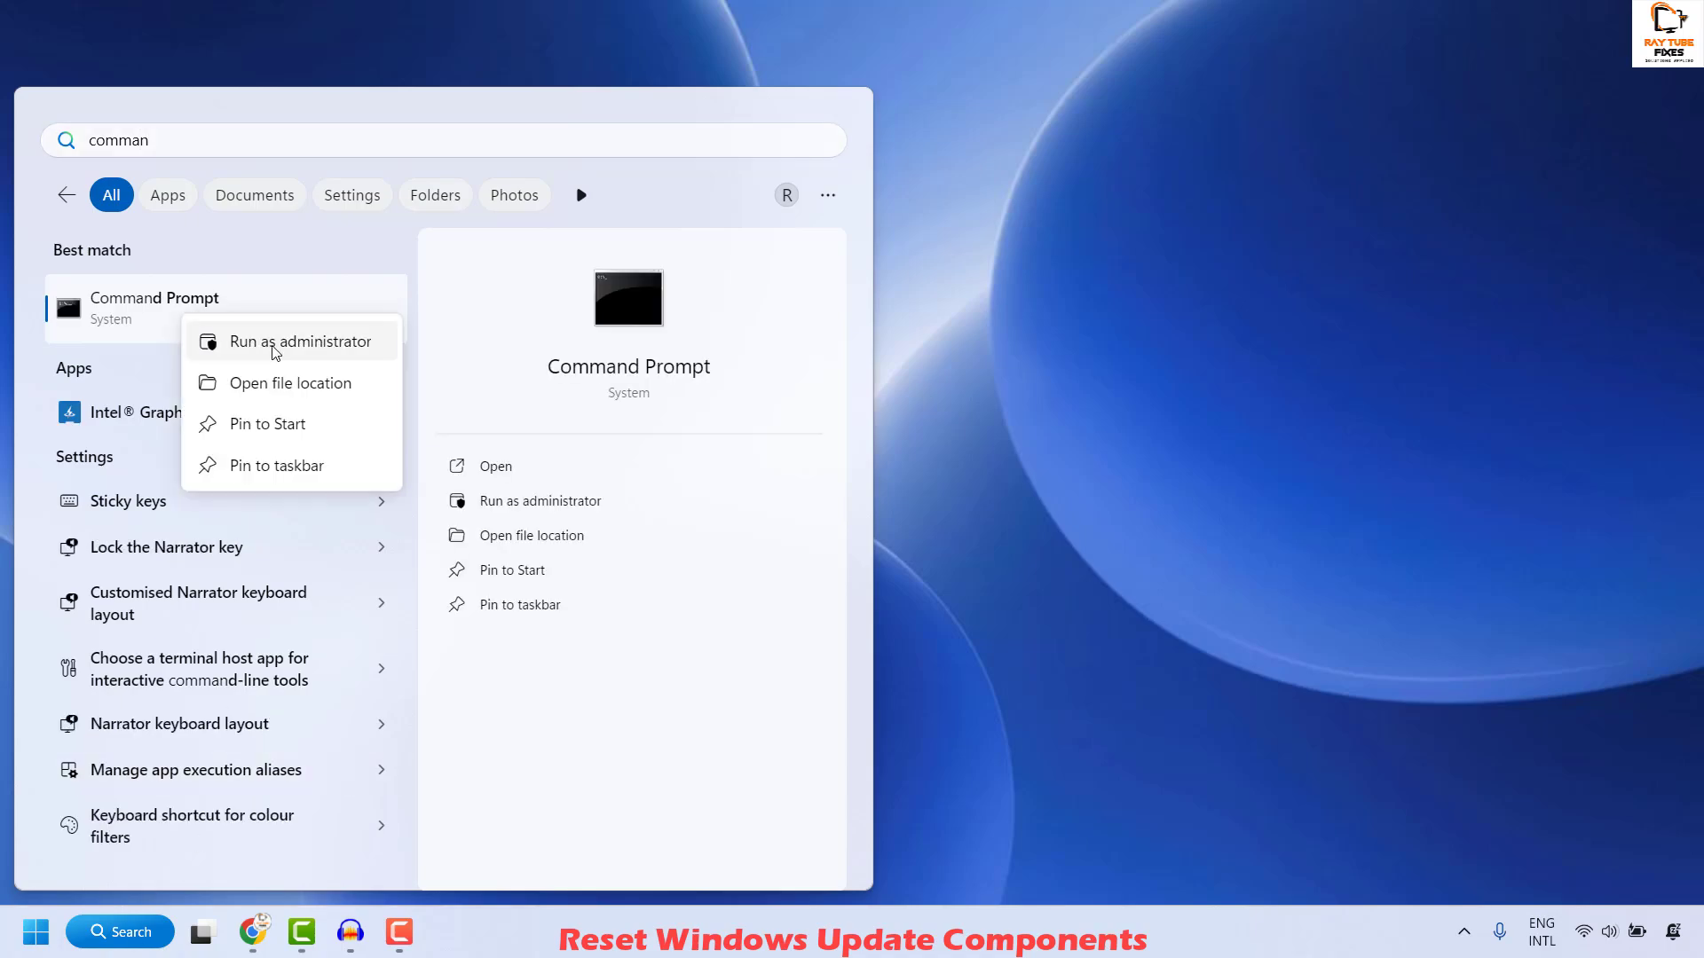
{"action": "key", "text": "Escape"}
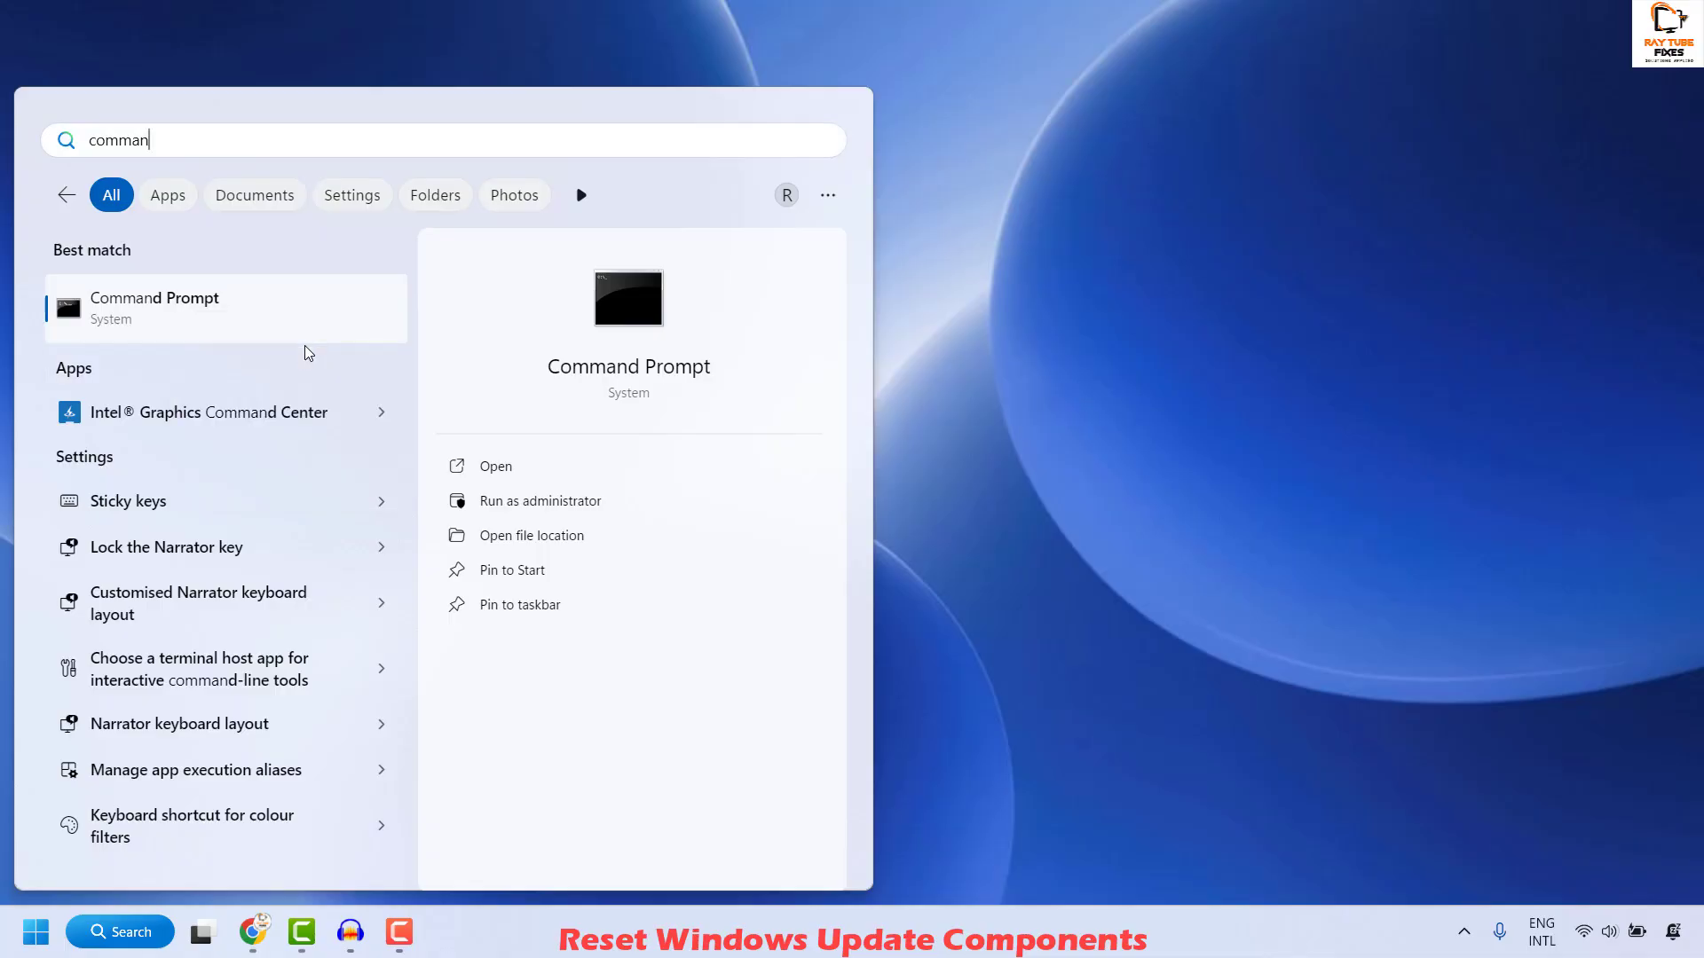
Launch Command Prompt as administrator and move it toward the screen centre.
{"action": "left_click", "coordinate": [876, 503]}
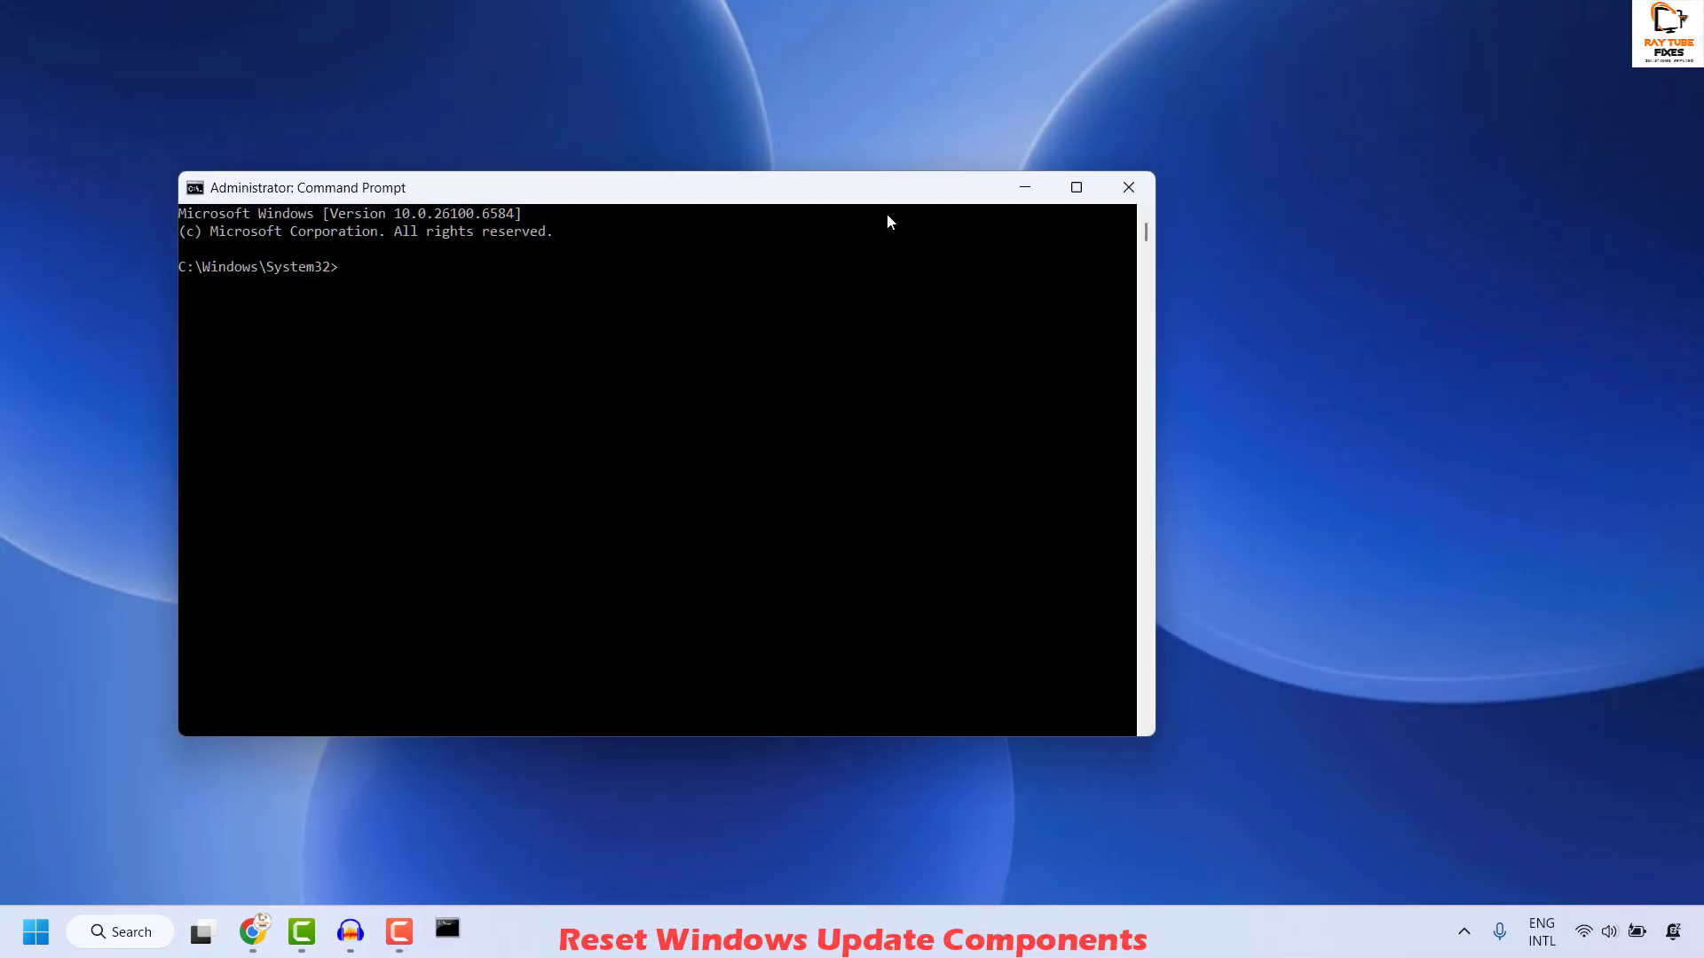
{"action": "left_click_drag", "start_coordinate": [861, 204], "coordinate": [1046, 201]}
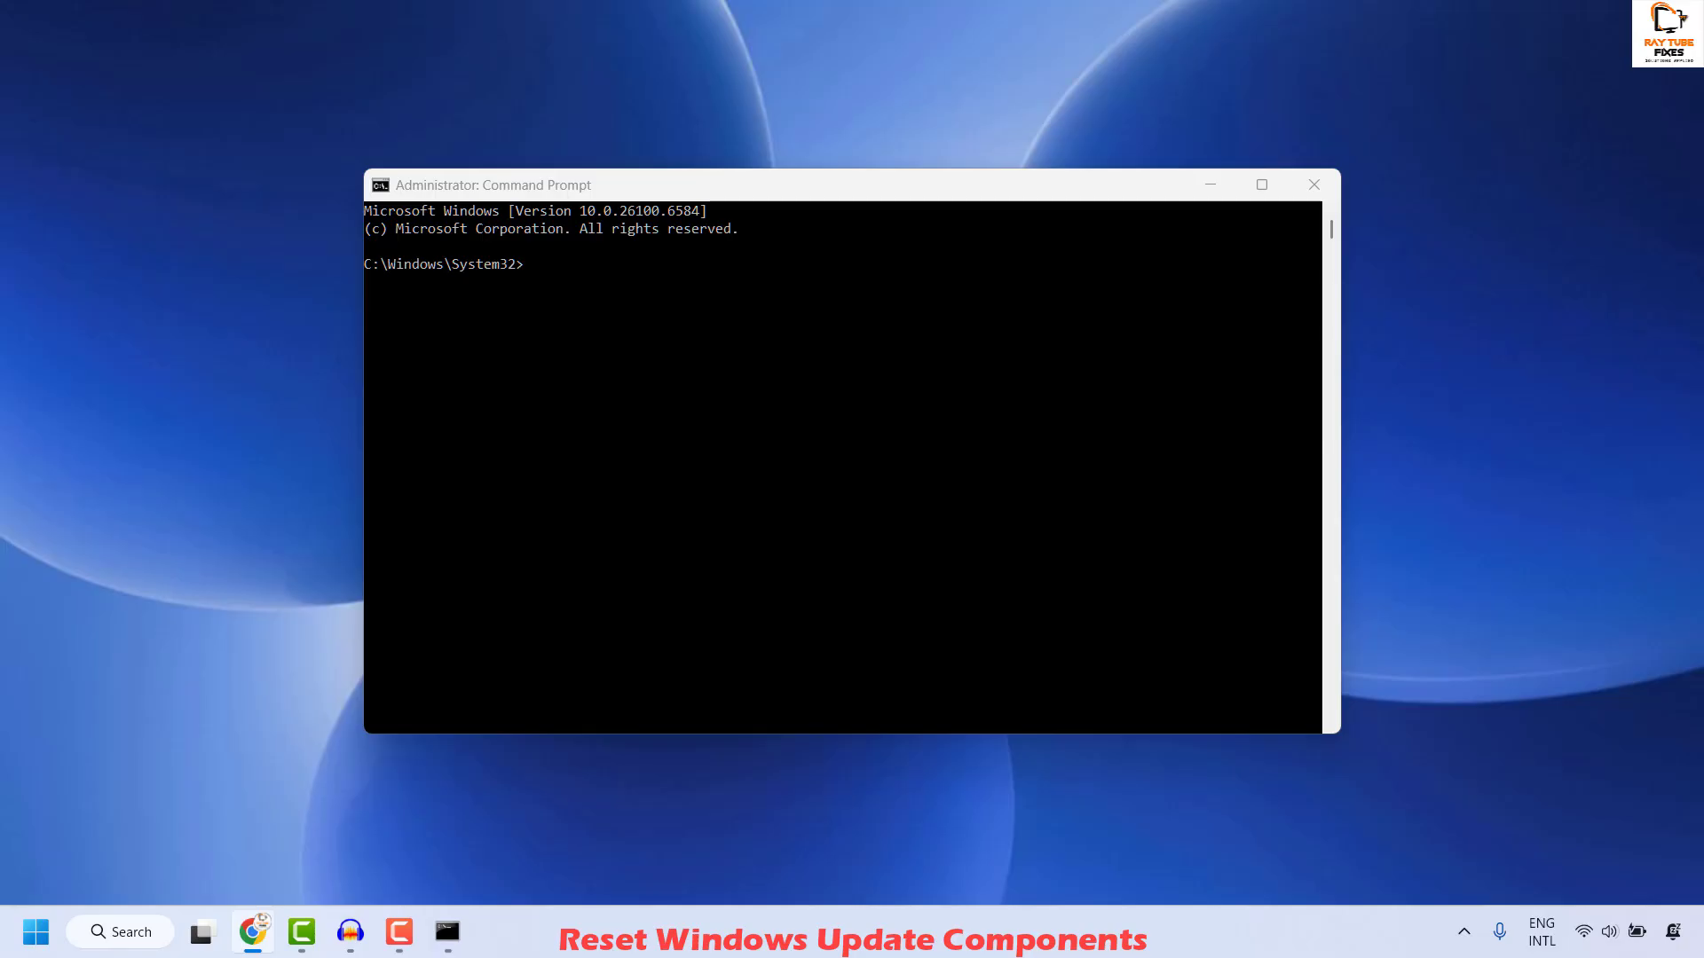
{"action": "left_click", "coordinate": [543, 267]}
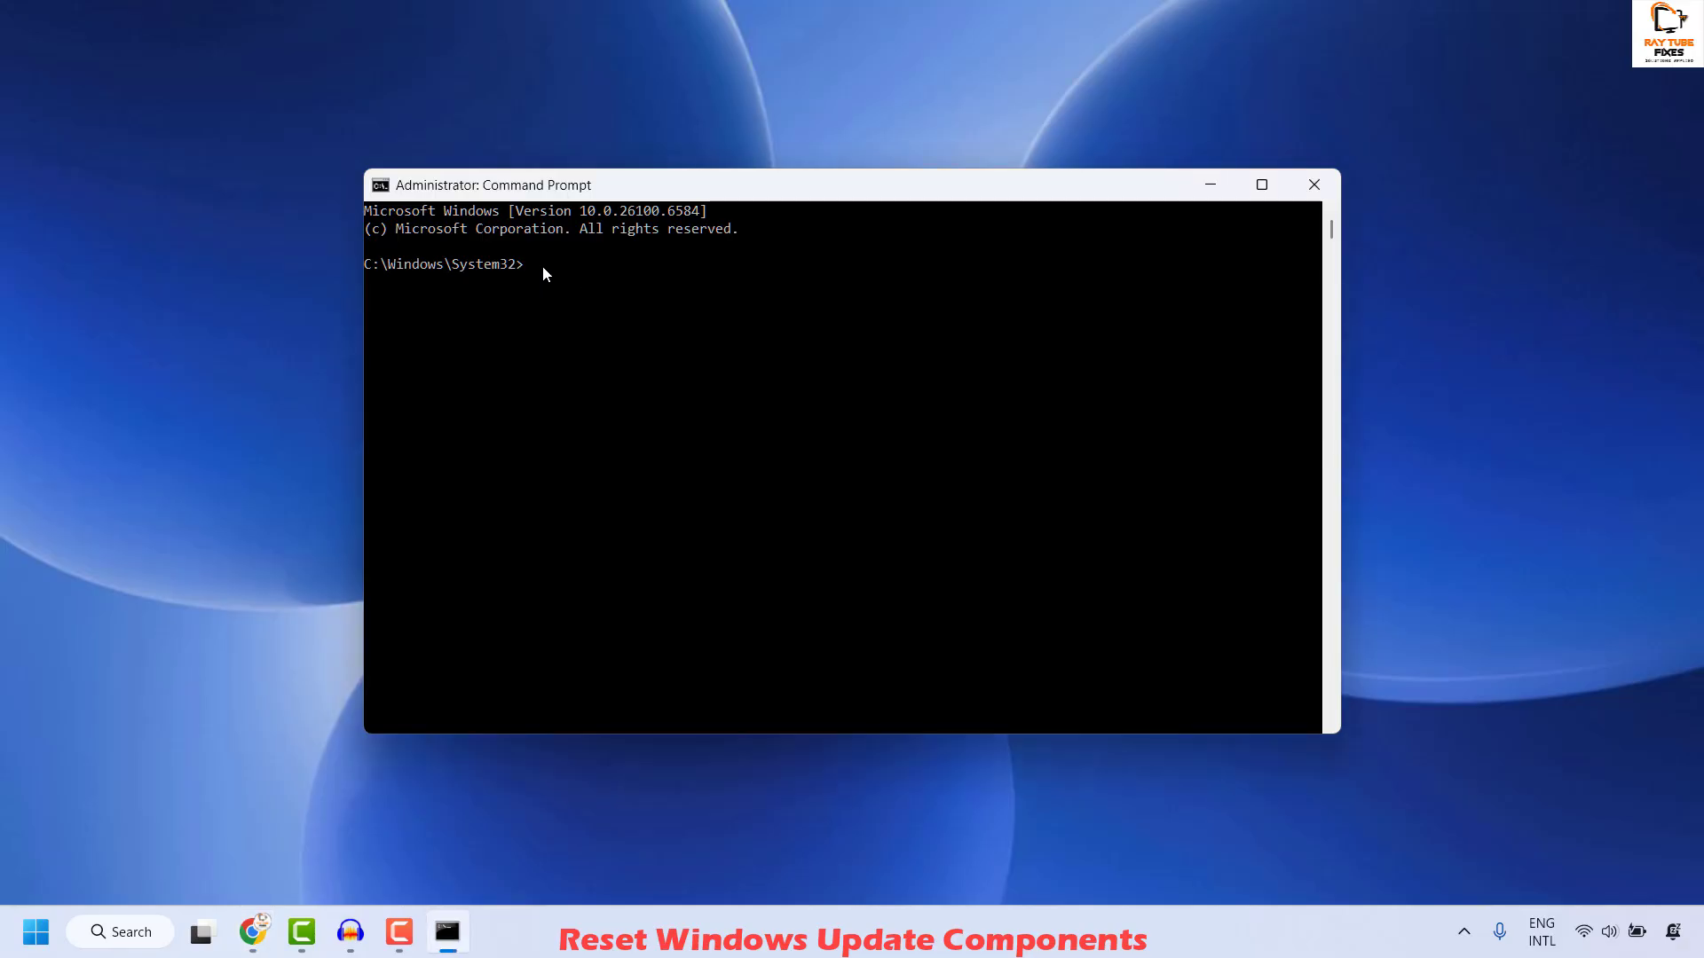
Paste and run the net stop/ren/net start Windows Update reset commands, then close Command Prompt.
{"action": "type", "text": "net stop wuauserv"}
{"action": "key", "text": "Return"}
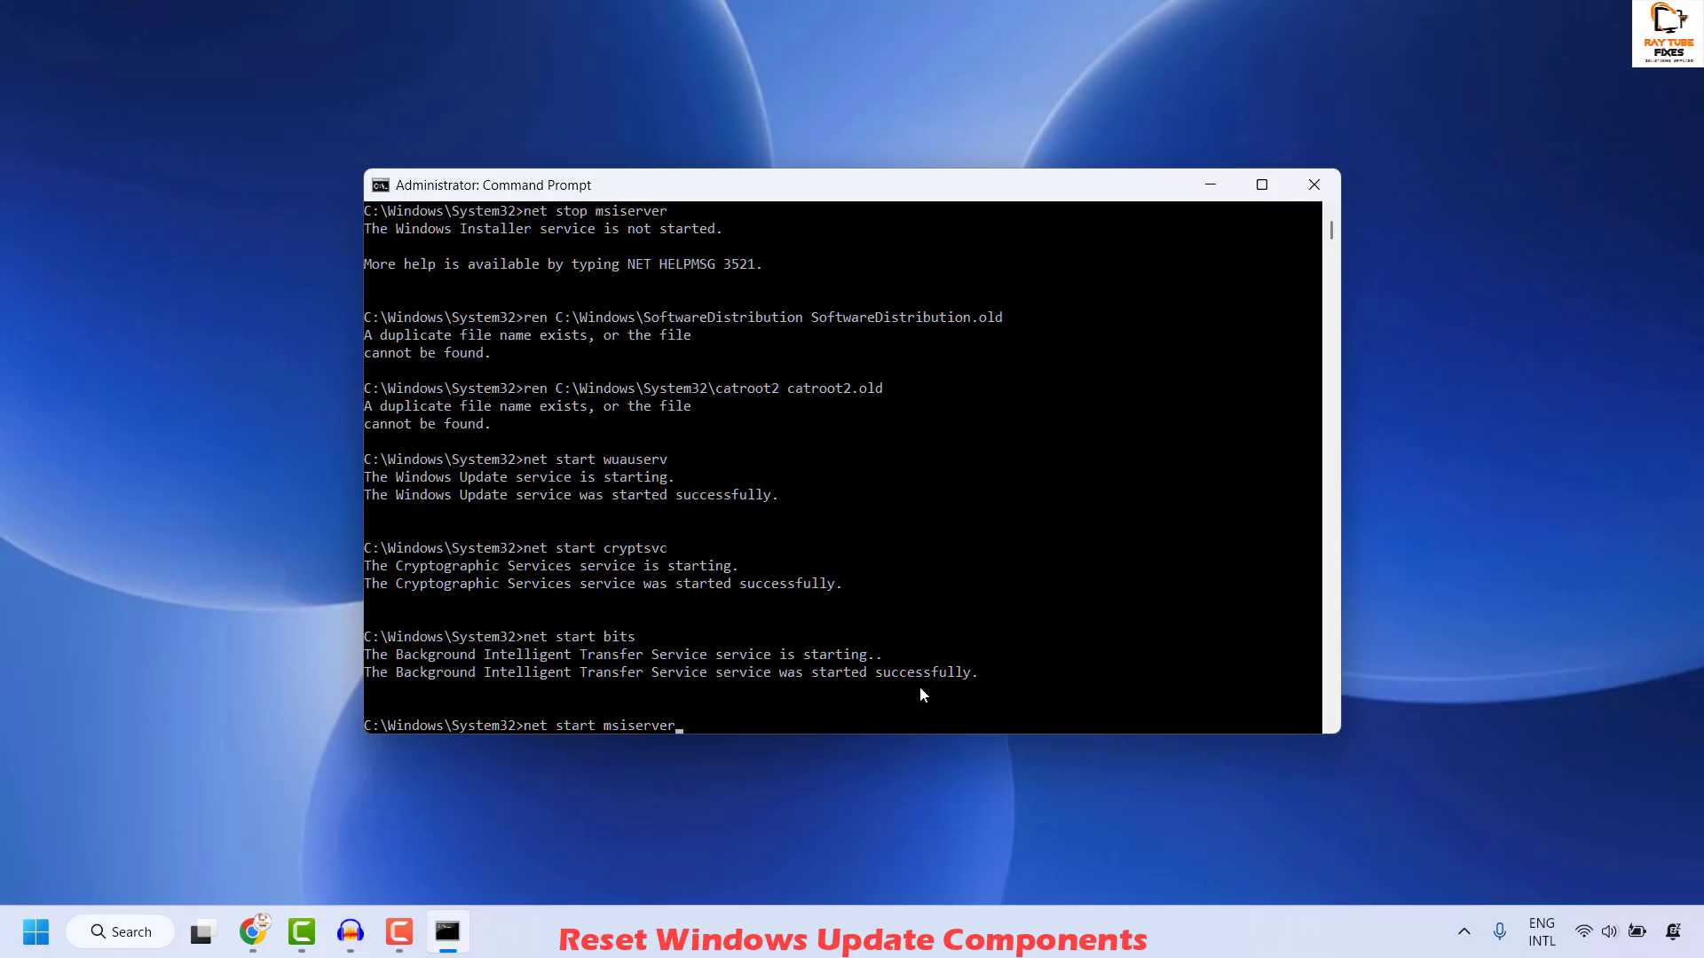
{"action": "scroll", "coordinate": [816, 568], "scroll_direction": "down", "scroll_amount": 3}
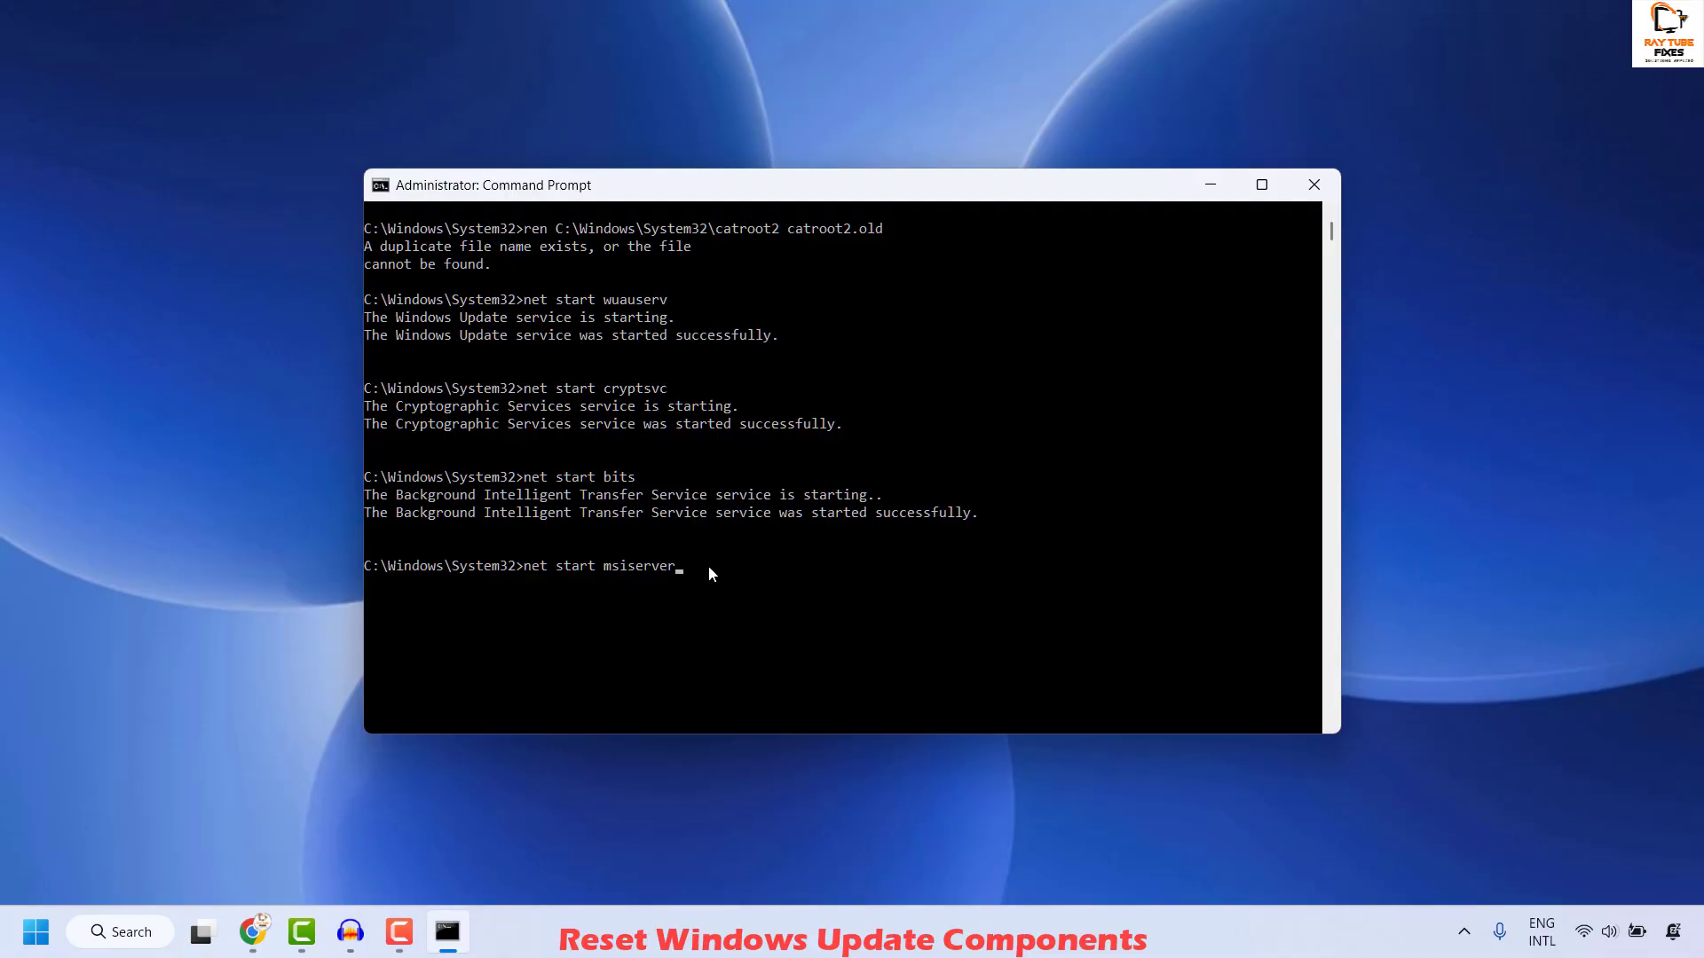
{"action": "key", "text": "Return"}
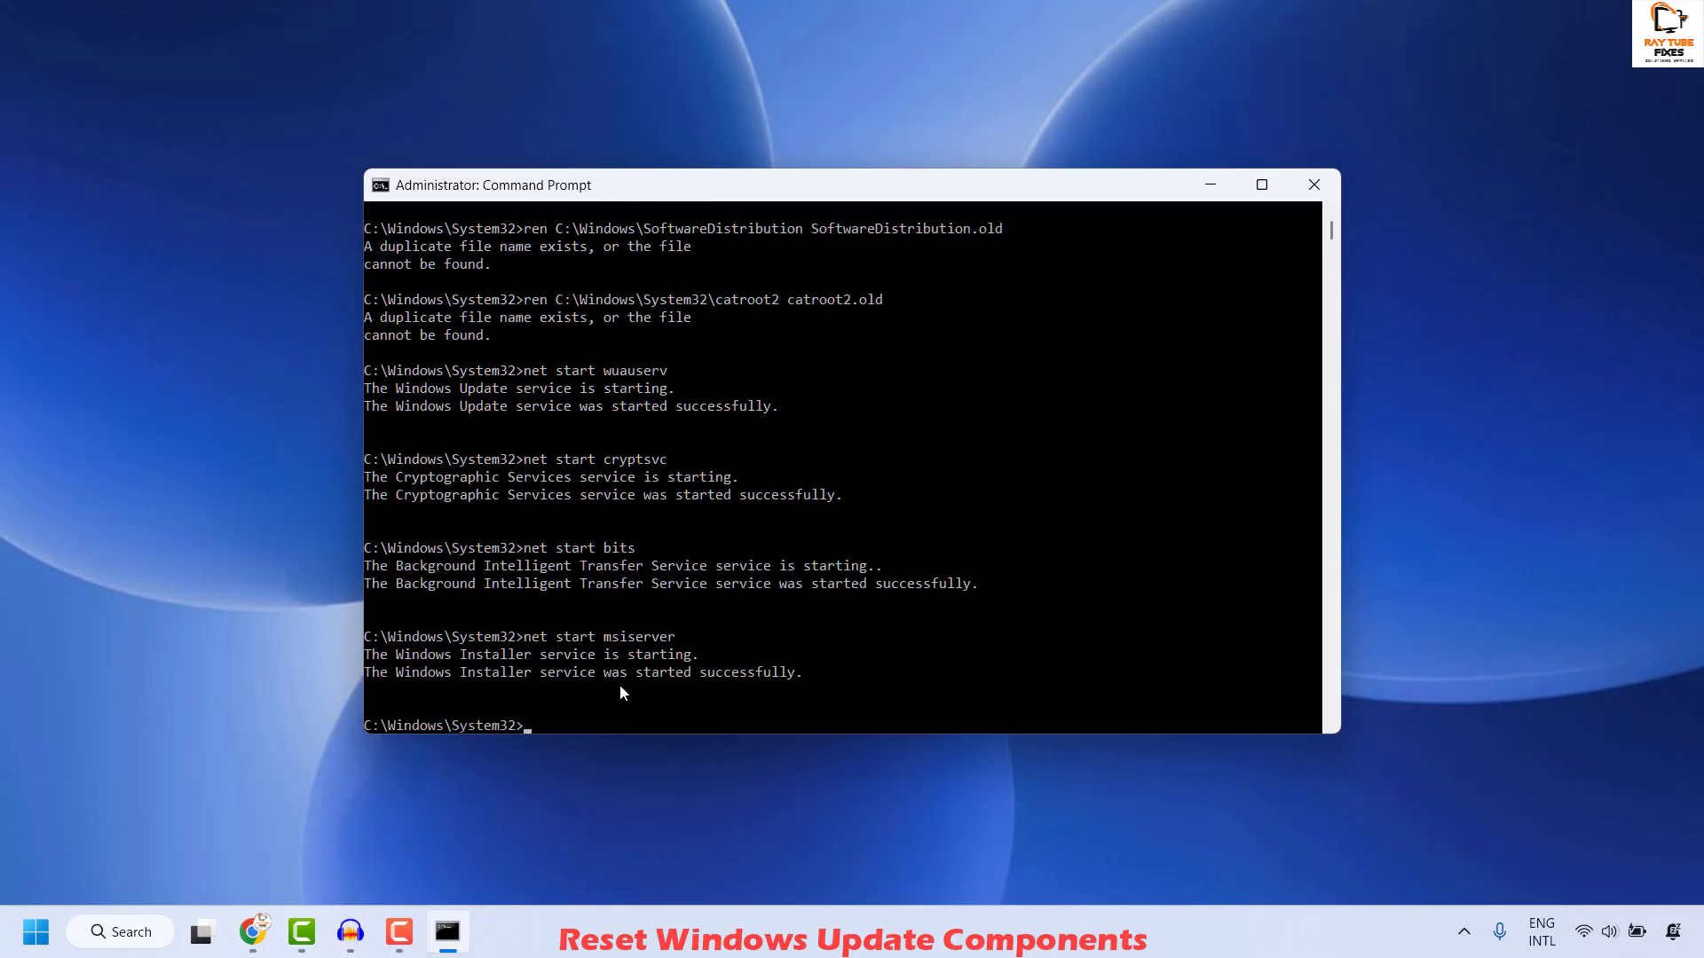
{"action": "left_click", "coordinate": [1314, 183]}
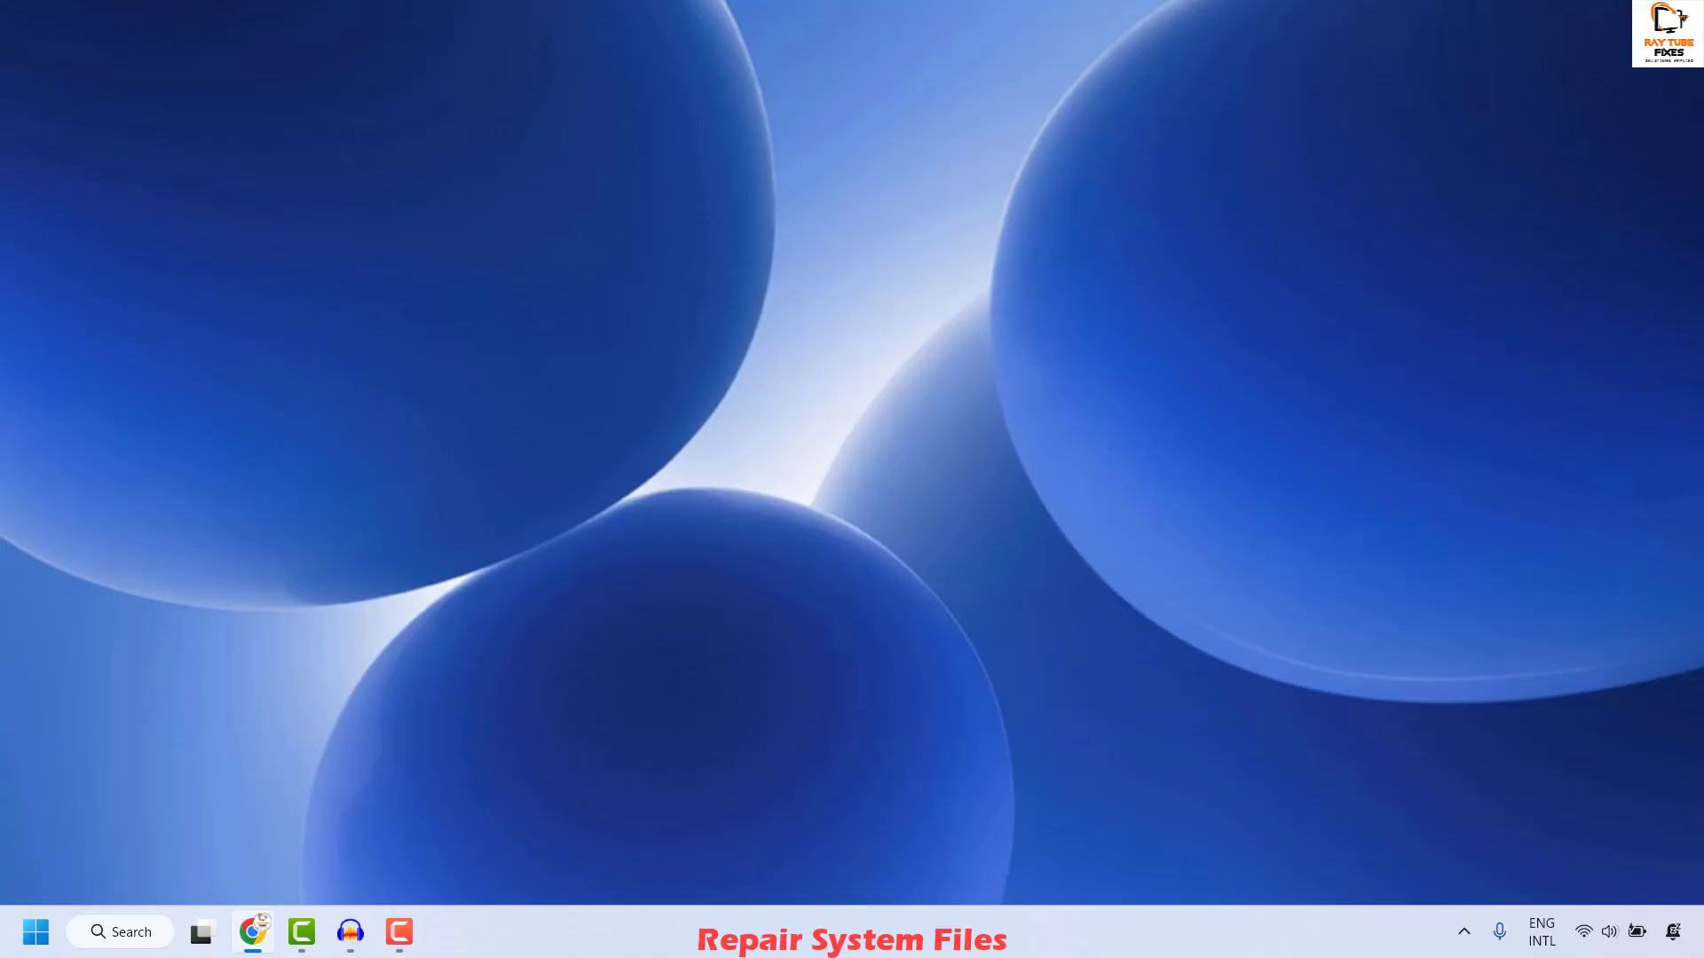
Search 'comman', run Command Prompt as administrator, and drag it to the centre.
{"action": "left_click", "coordinate": [134, 942]}
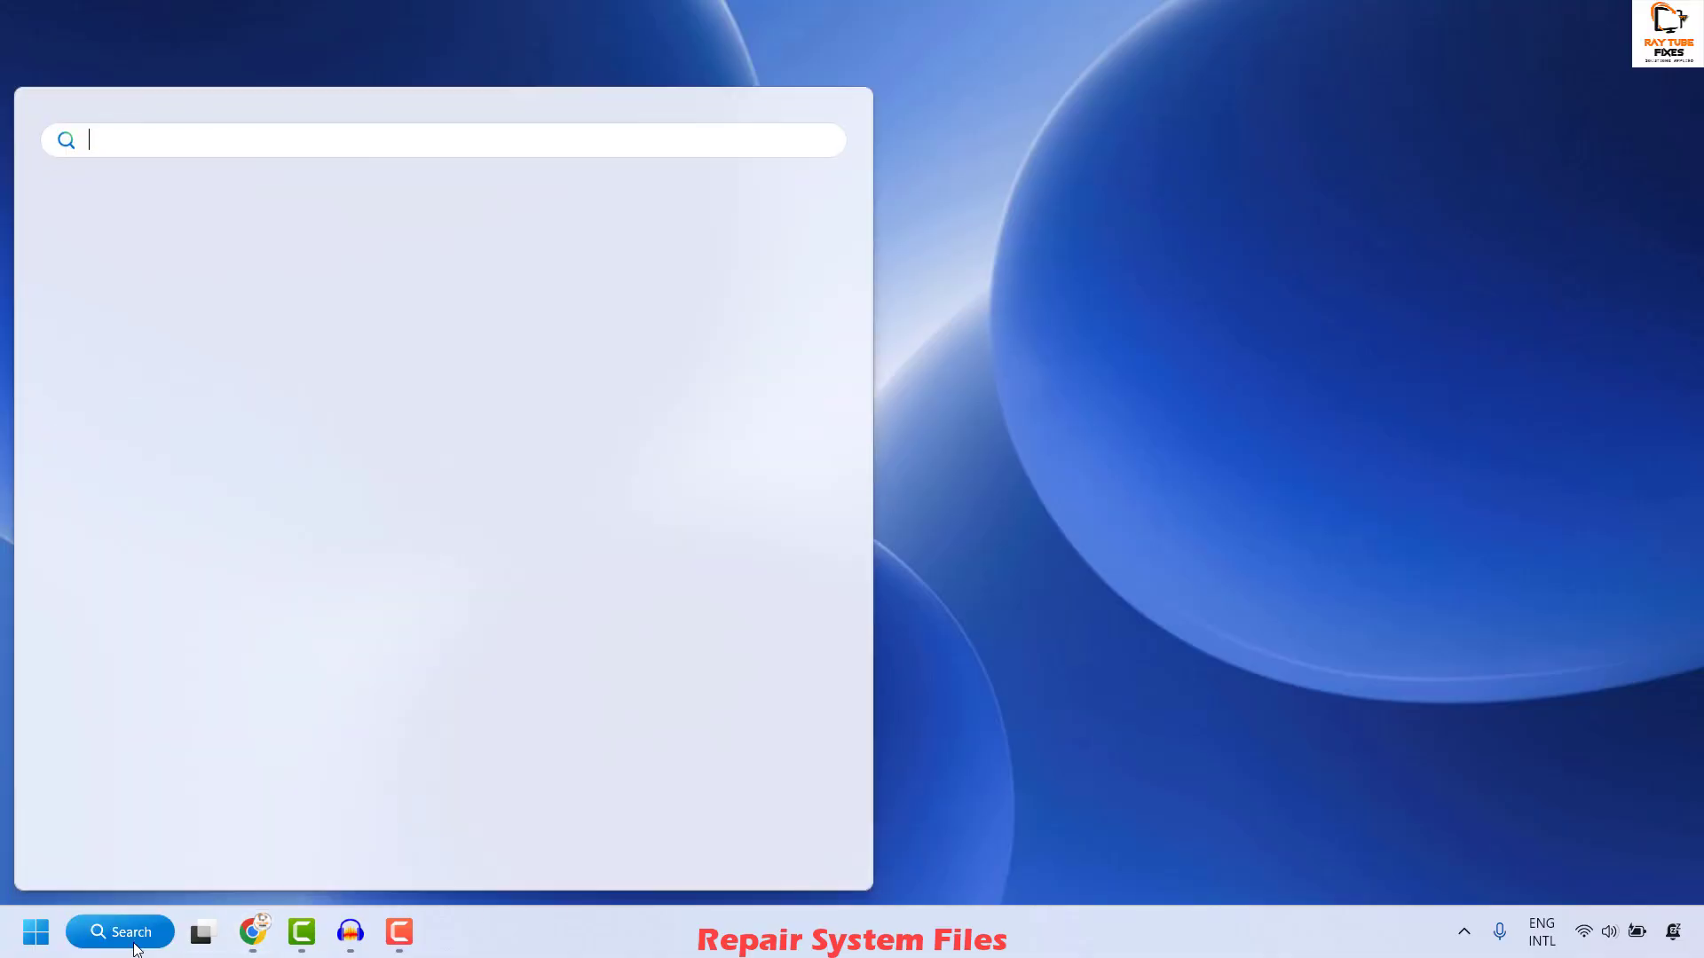
{"action": "type", "text": "comman"}
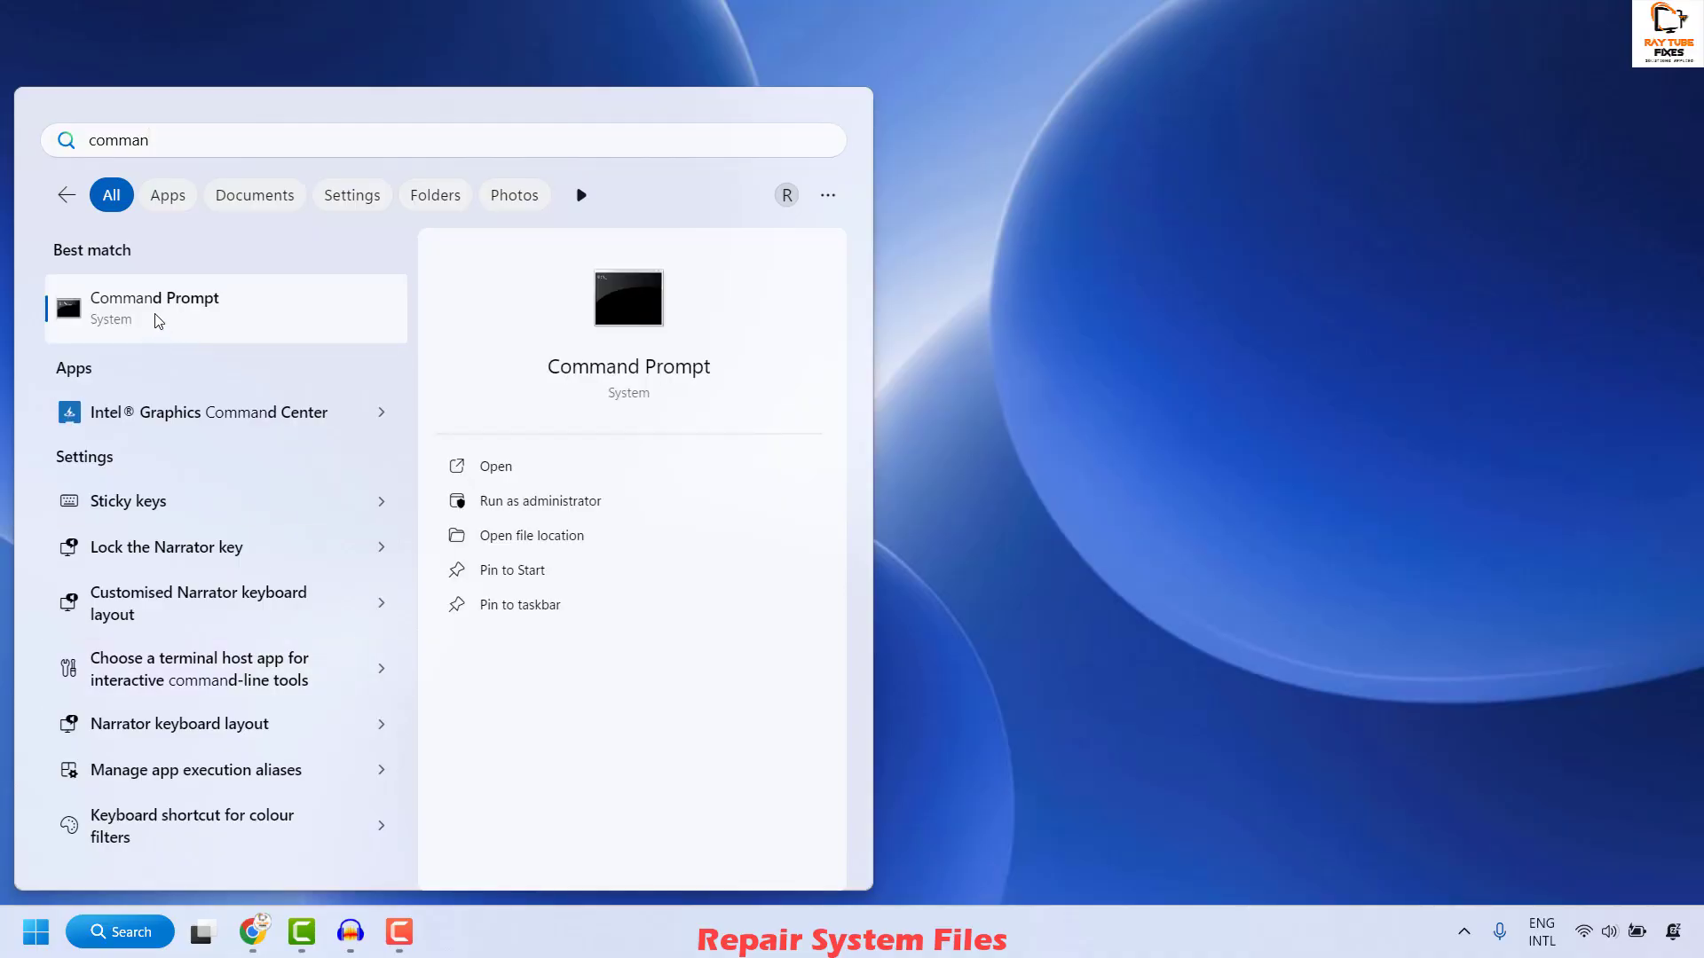
{"action": "right_click", "coordinate": [158, 320]}
{"action": "left_click", "coordinate": [249, 342]}
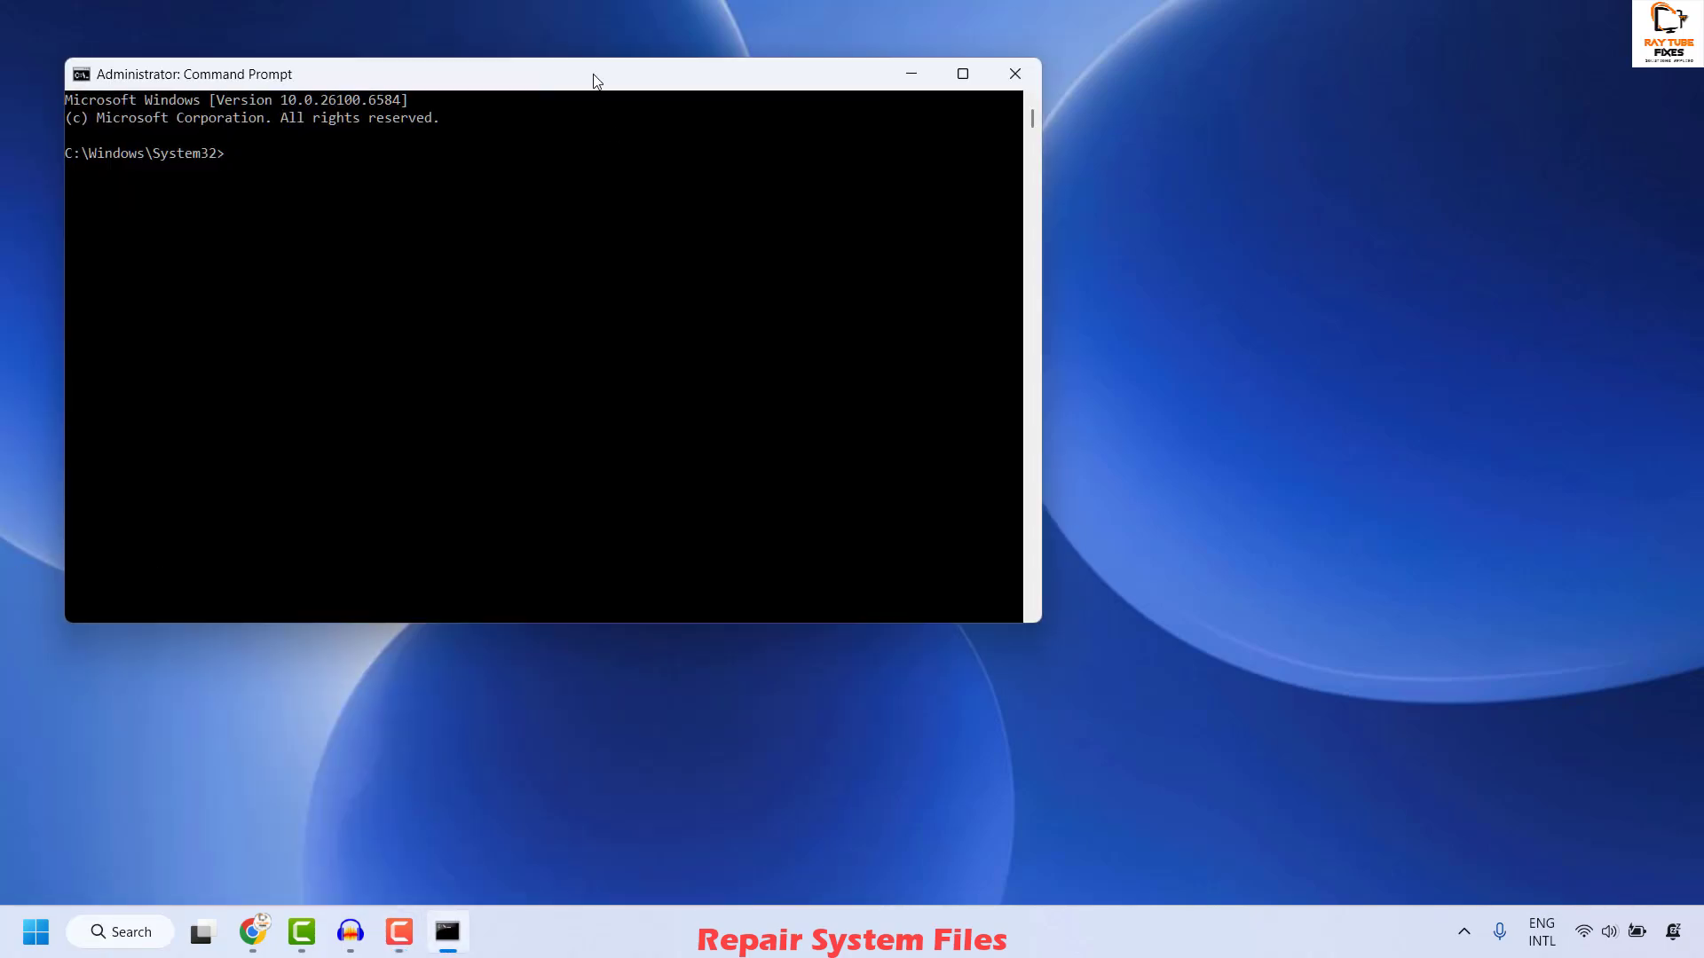
{"action": "left_click_drag", "start_coordinate": [589, 72], "coordinate": [948, 160]}
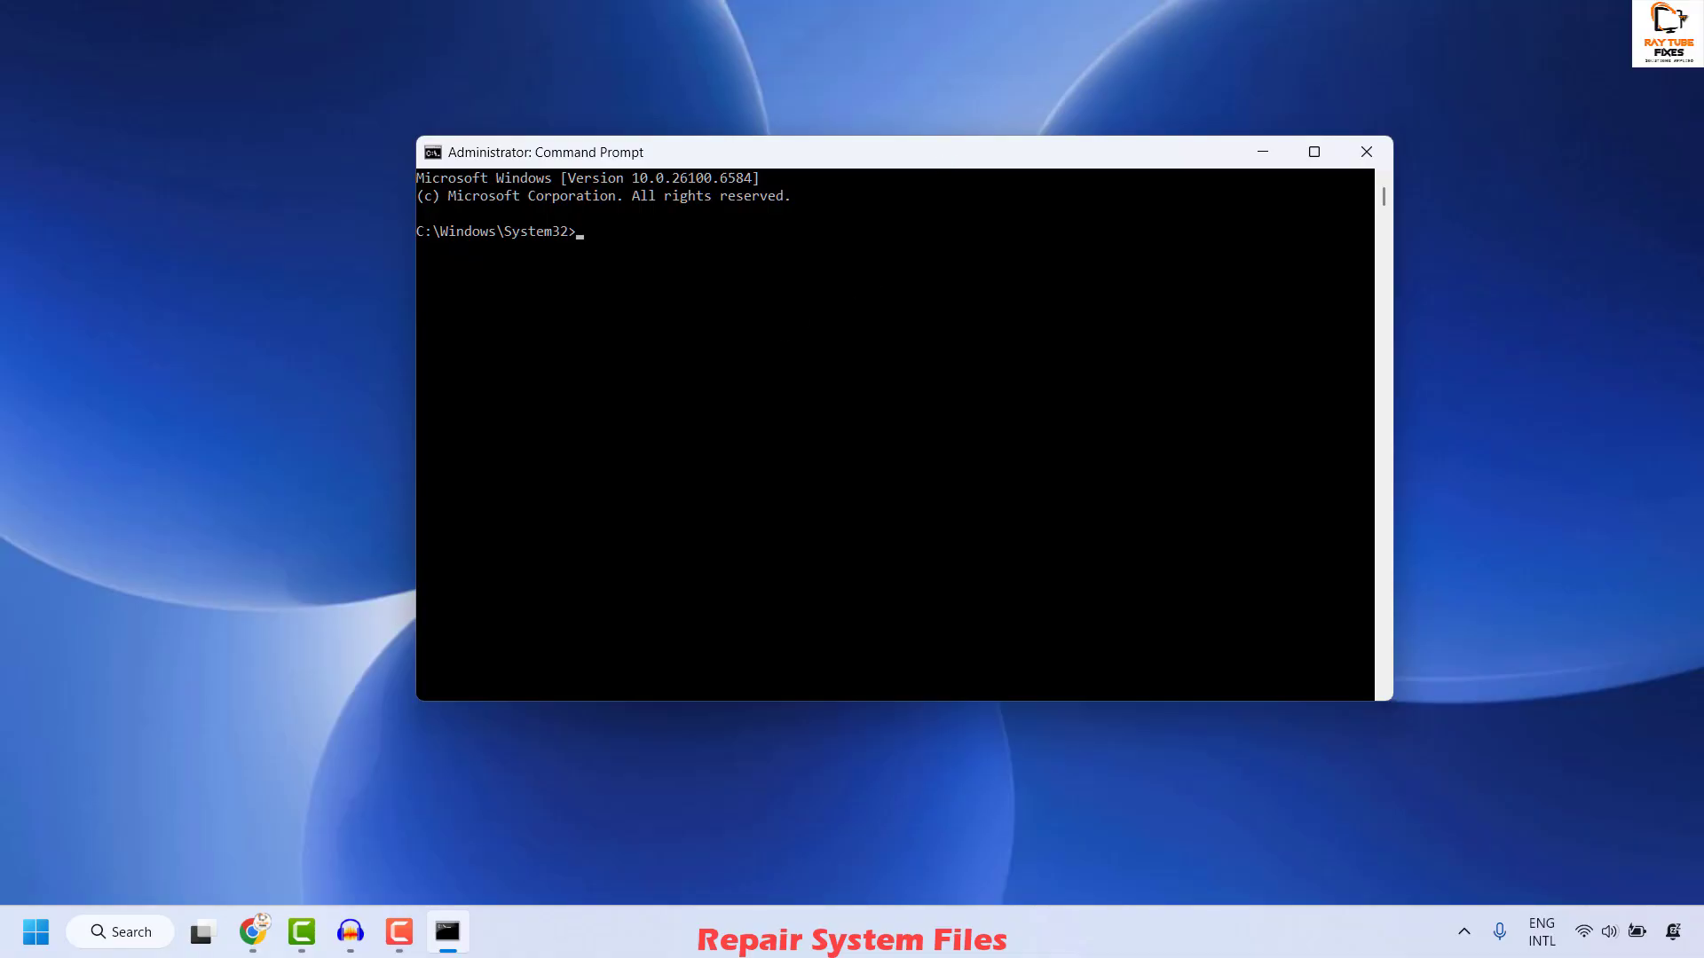
Enter sfc /scannow in the administrator Command Prompt.
{"action": "key", "text": "alt+Tab"}
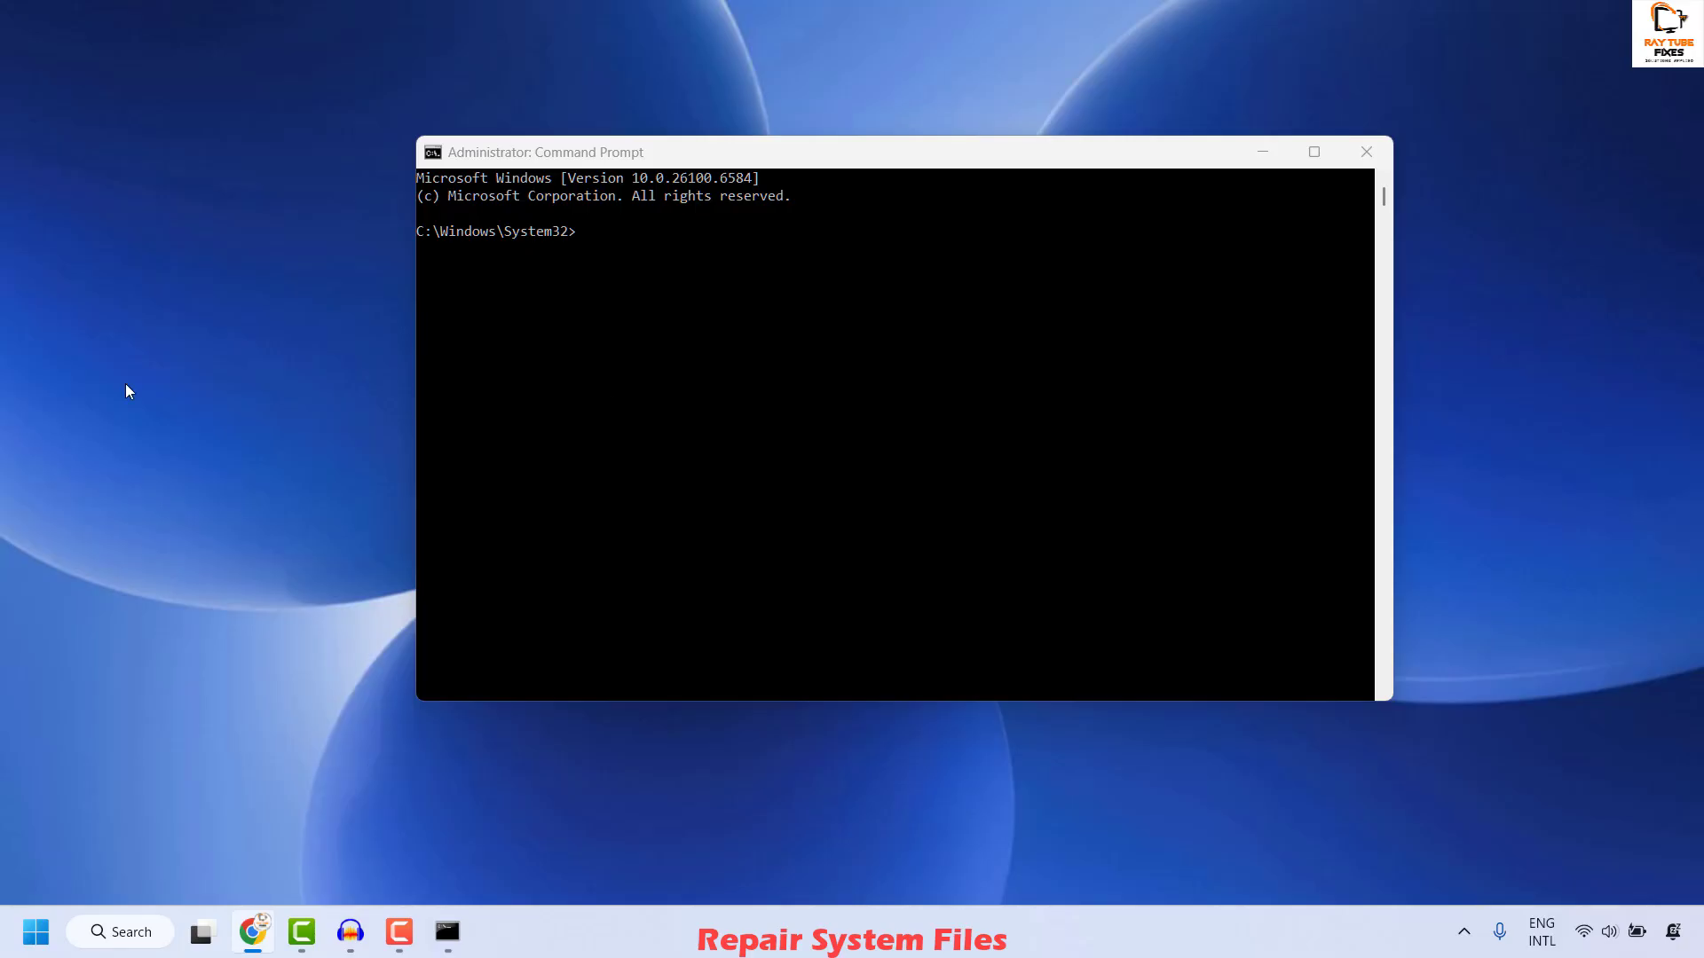
{"action": "left_click", "coordinate": [589, 236]}
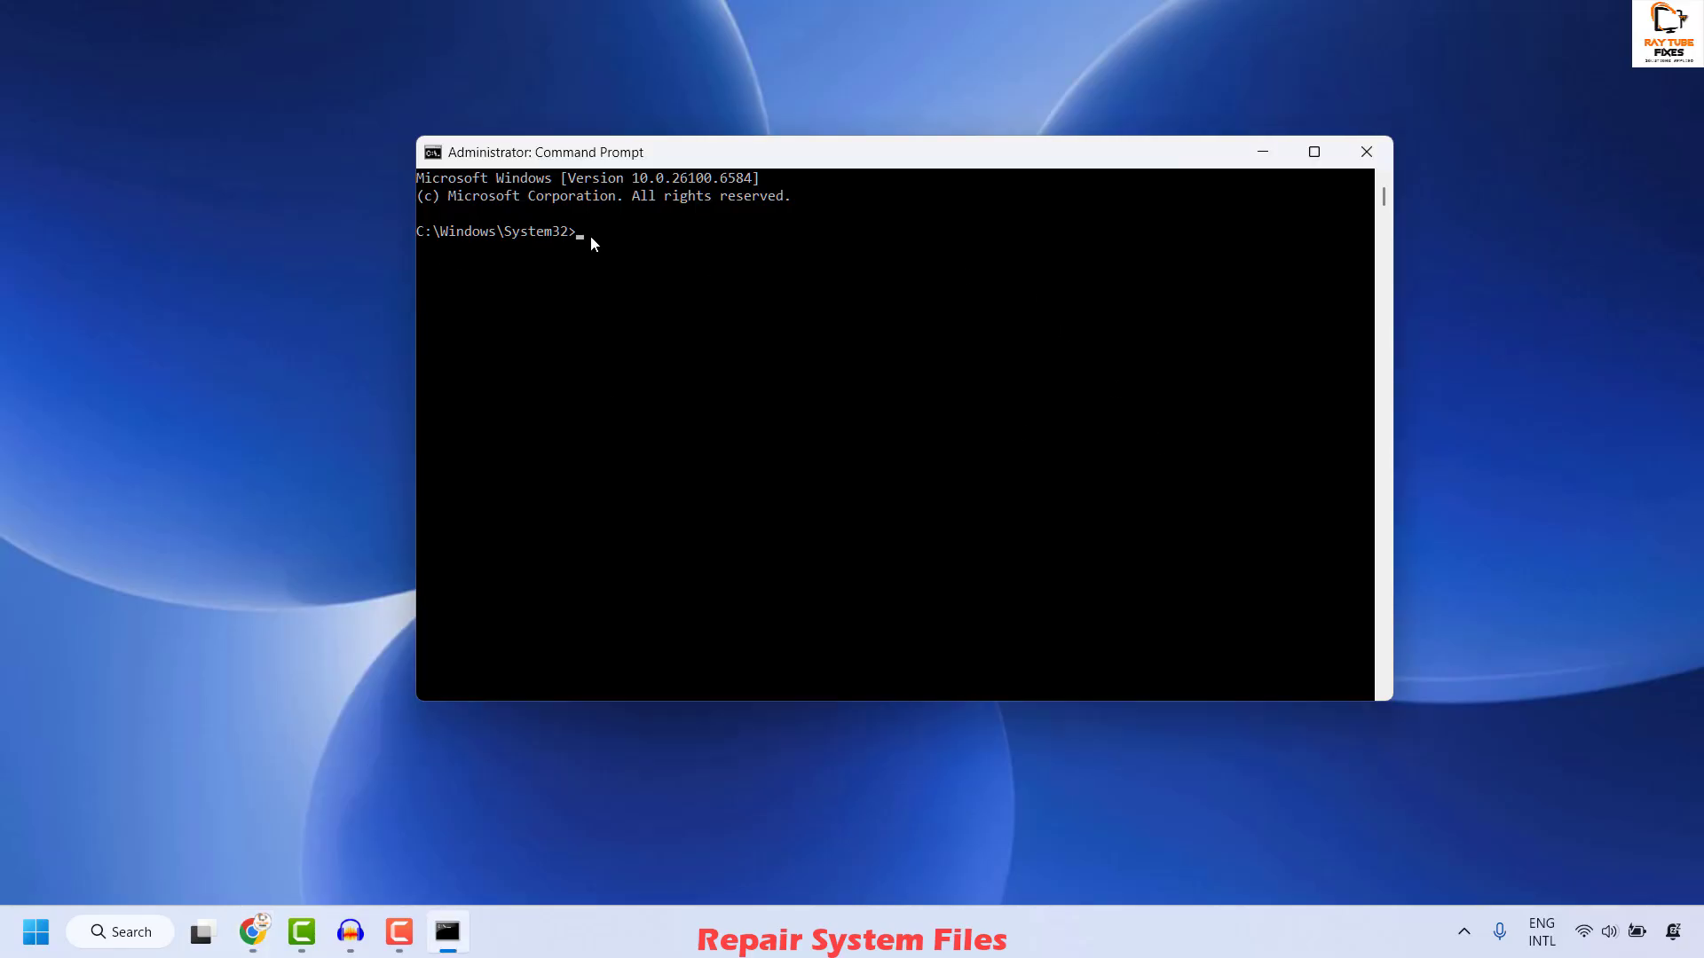
{"action": "type", "text": "sfc /scannow"}
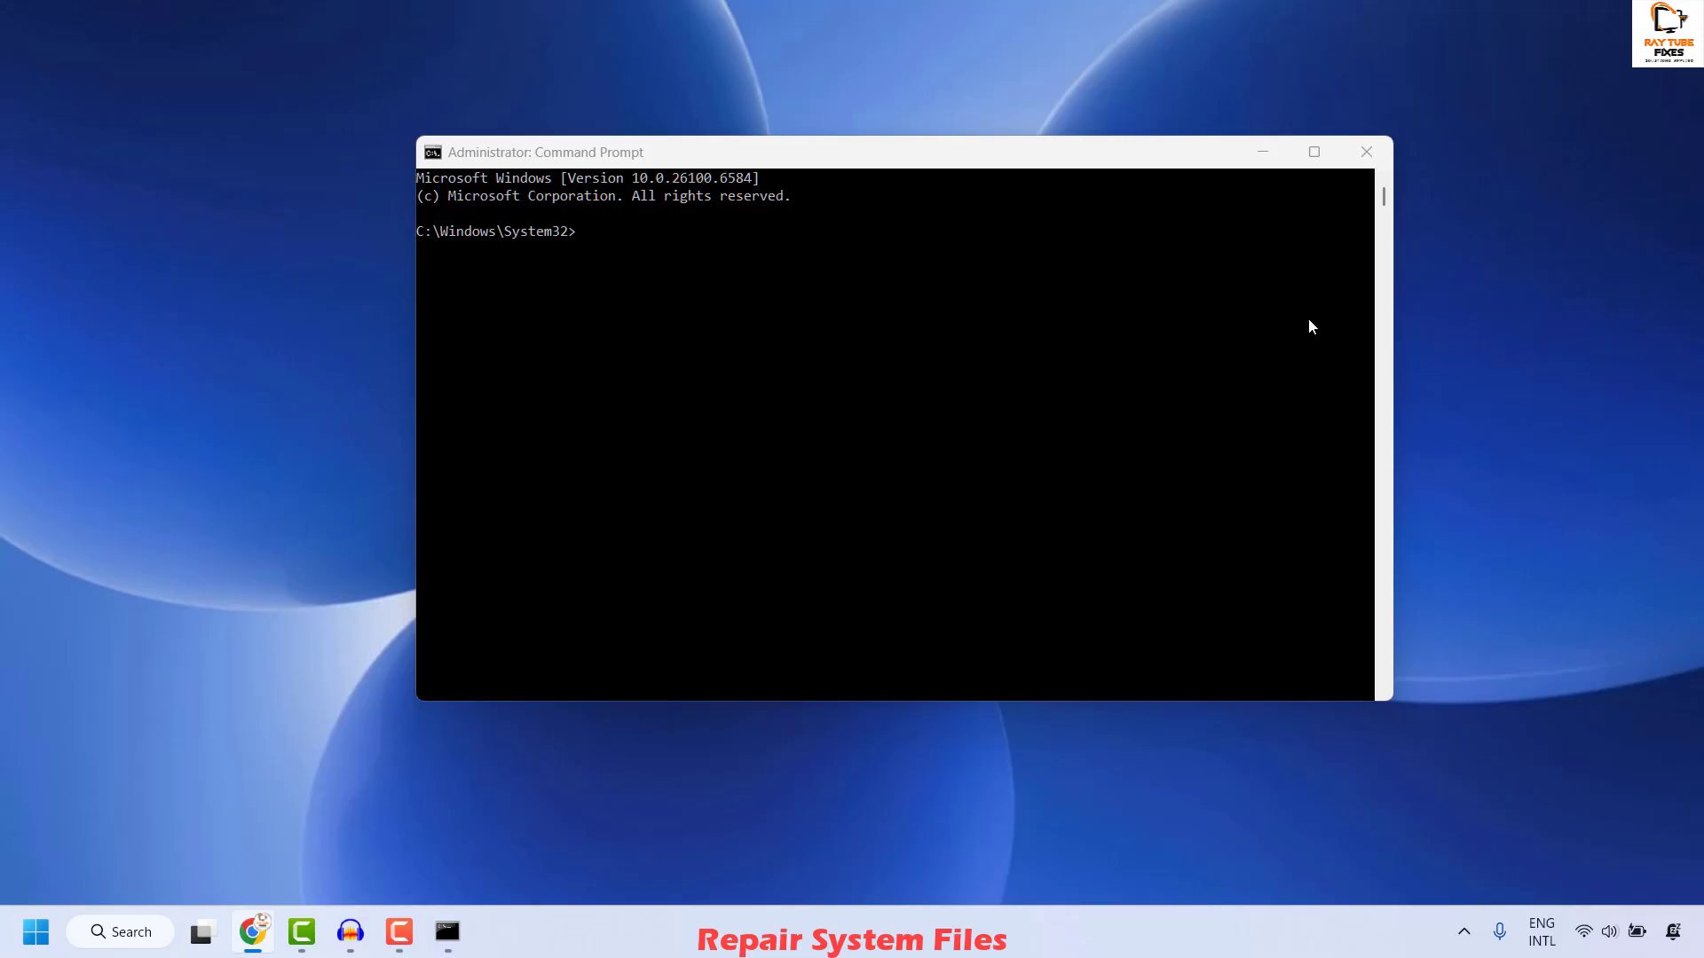
Paste the DISM /Online /Cleanup-Image /RestoreHealth command, then close the Command Prompt window.
{"action": "left_click", "coordinate": [593, 232]}
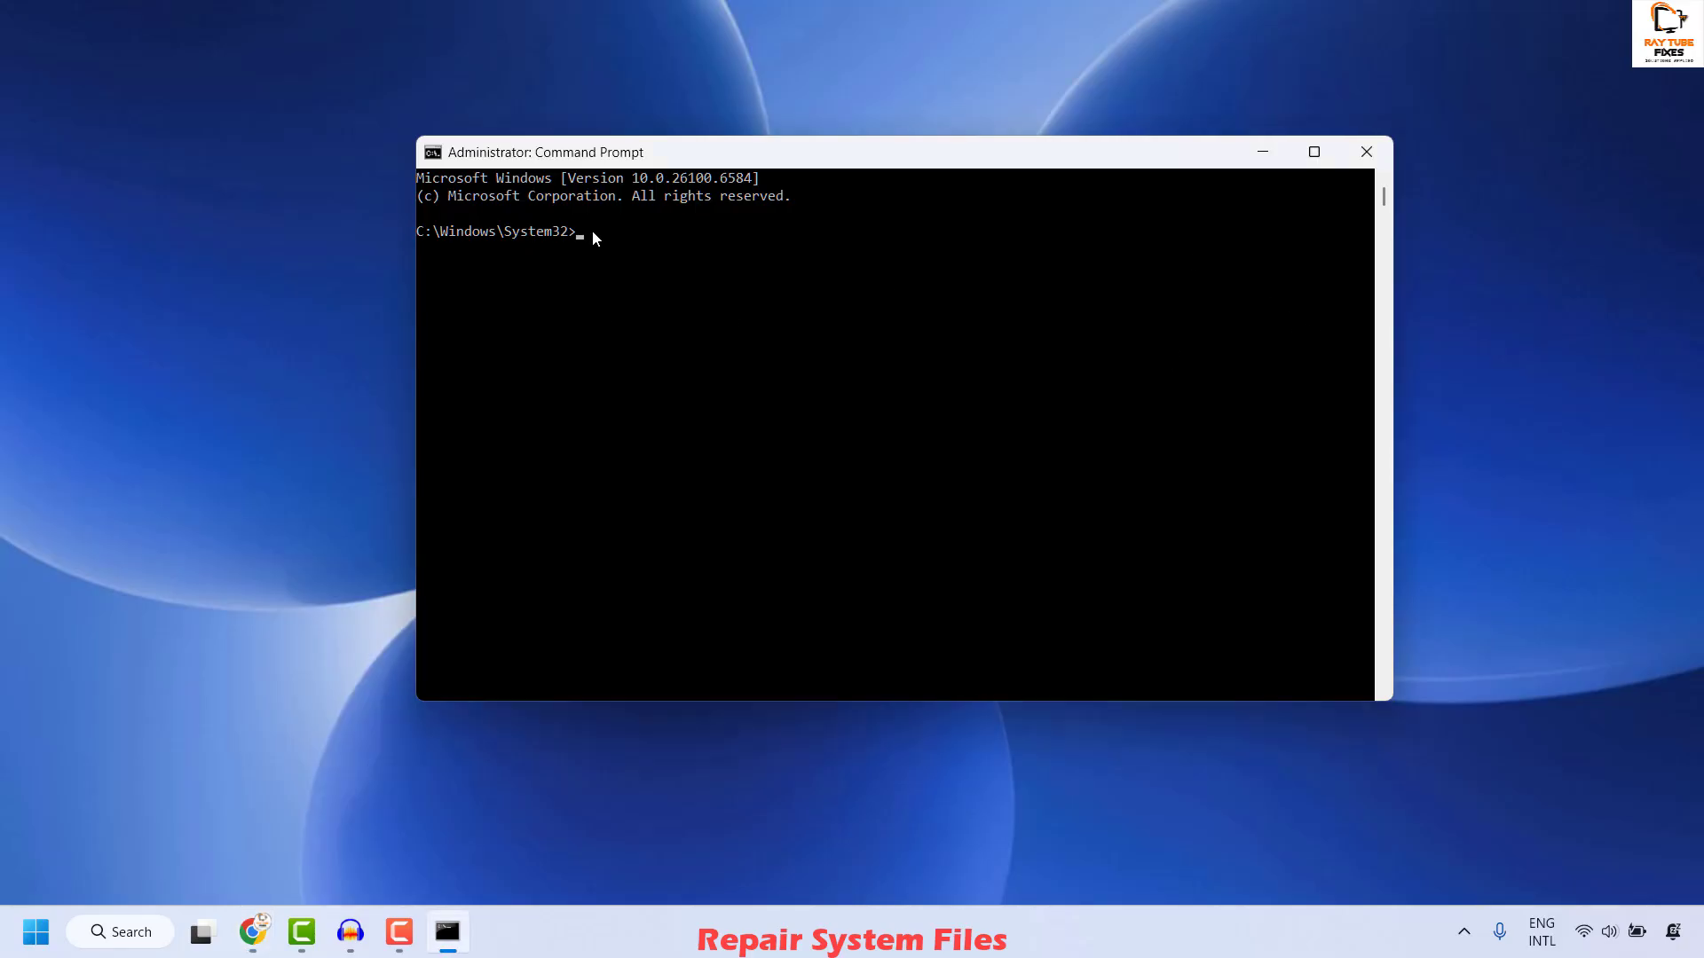
{"action": "type", "text": "DISM /Online /Cleanup-Image /RestoreHealth"}
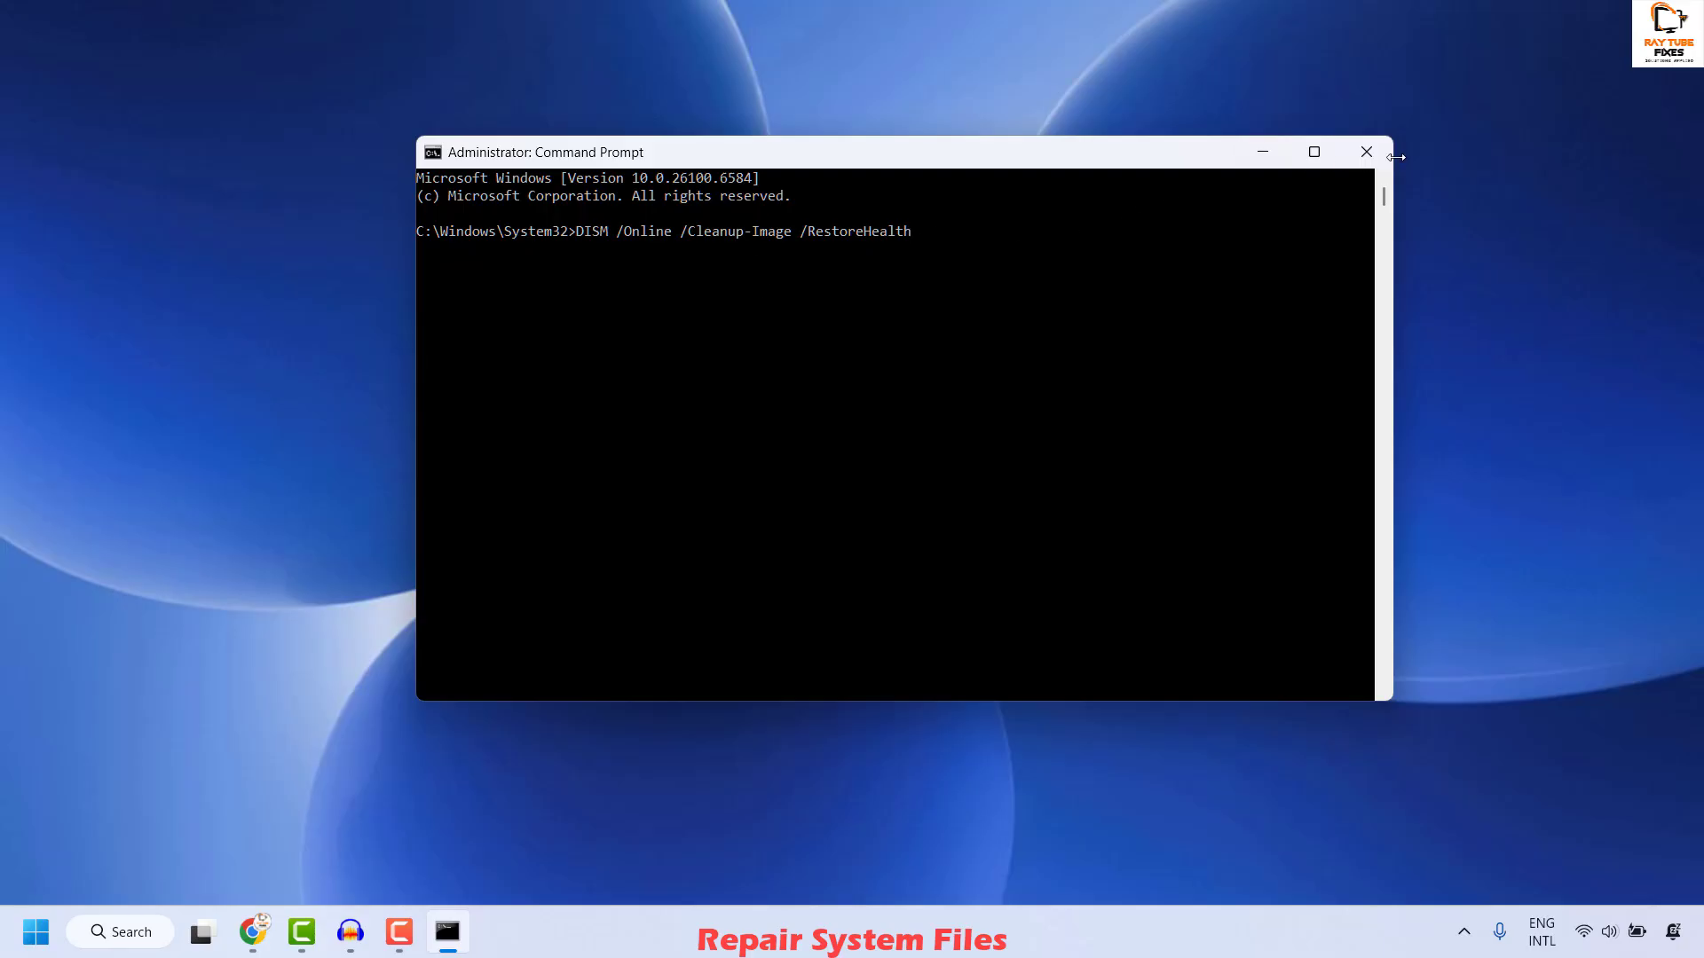
{"action": "left_click", "coordinate": [1367, 151]}
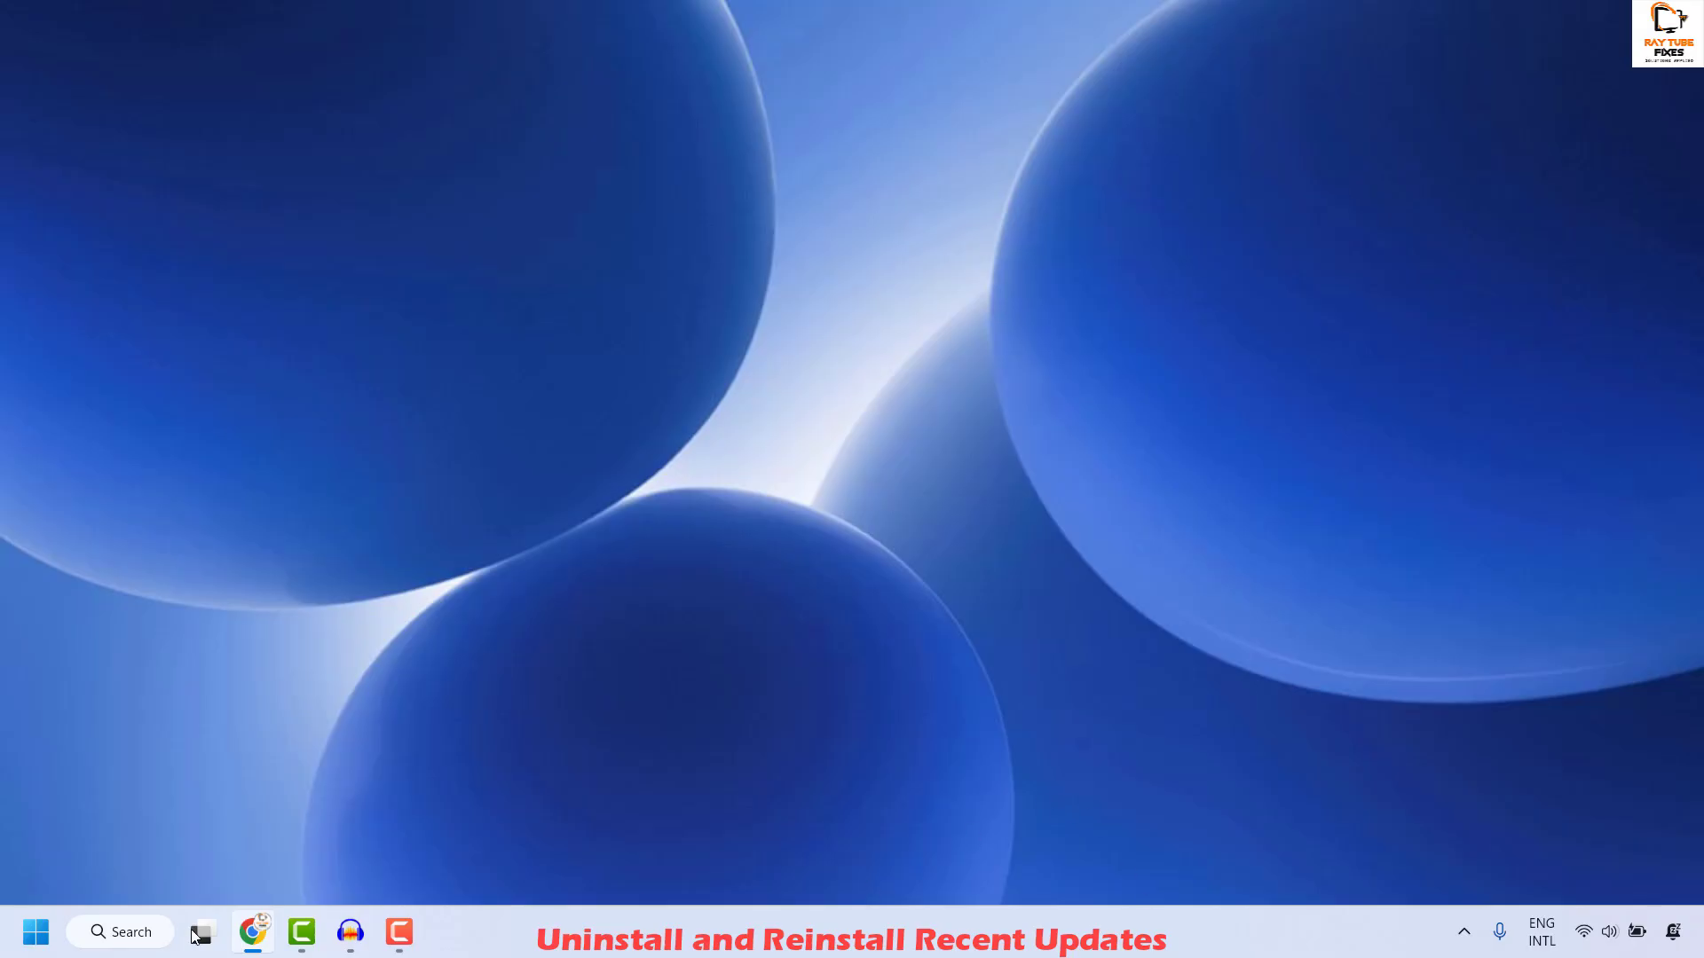
Open Update history under Windows Update in Settings and collapse the Quality Updates list.
{"action": "right_click", "coordinate": [33, 936]}
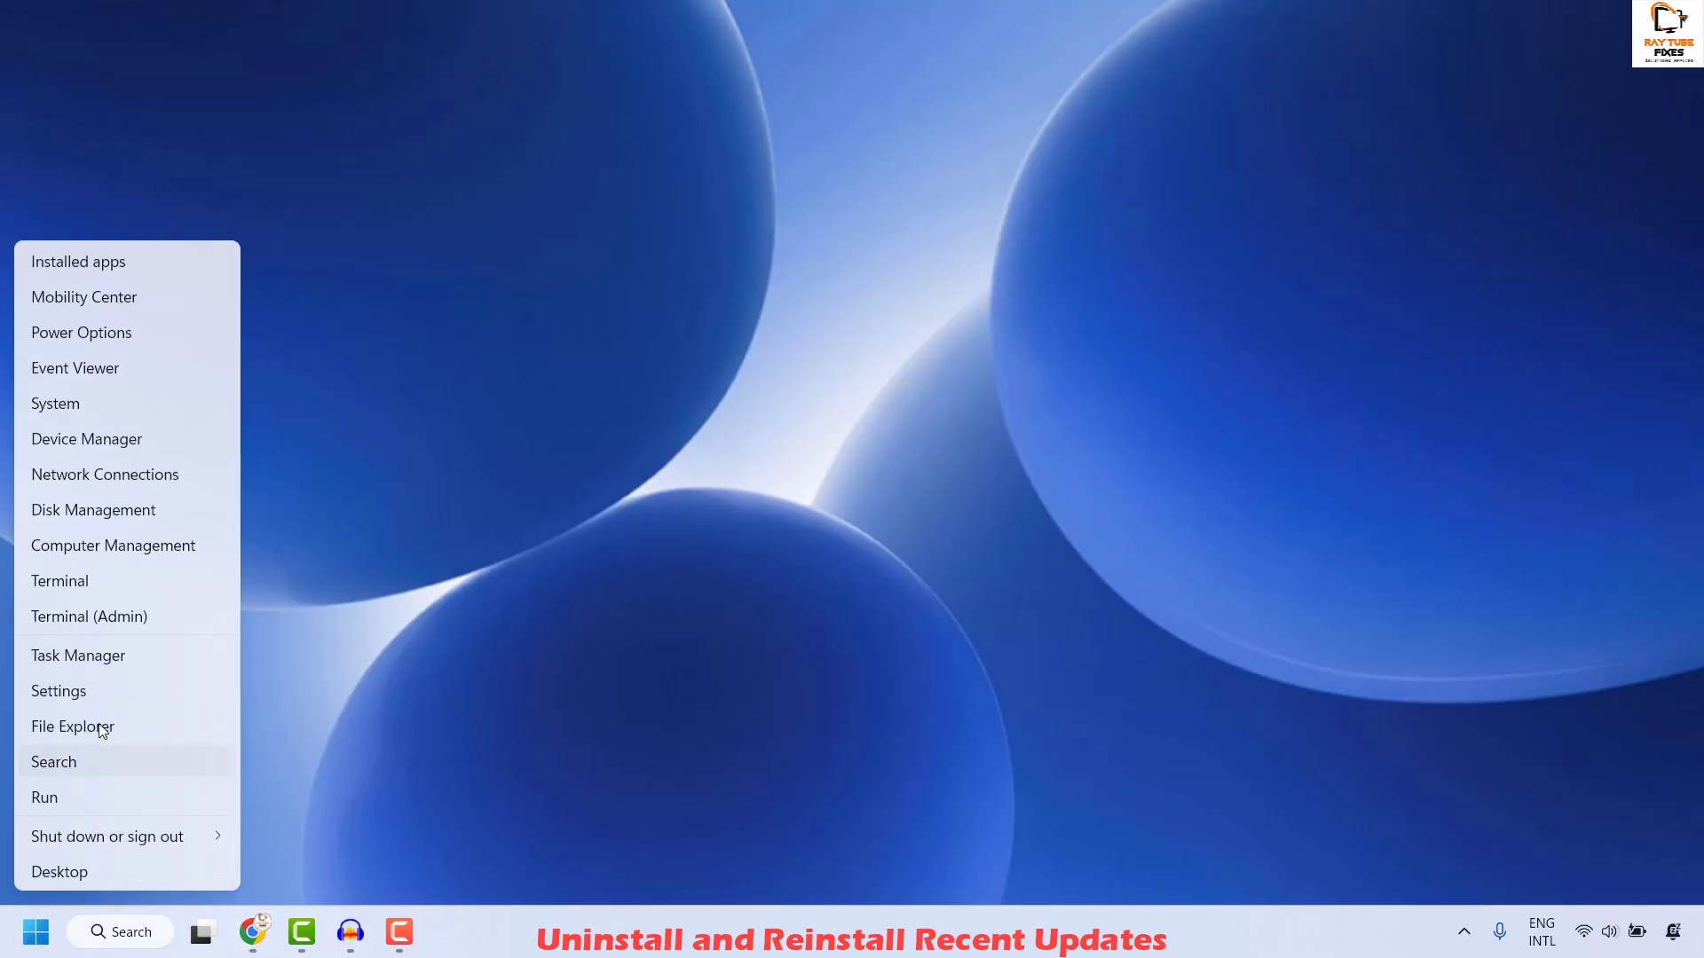
{"action": "left_click", "coordinate": [92, 682]}
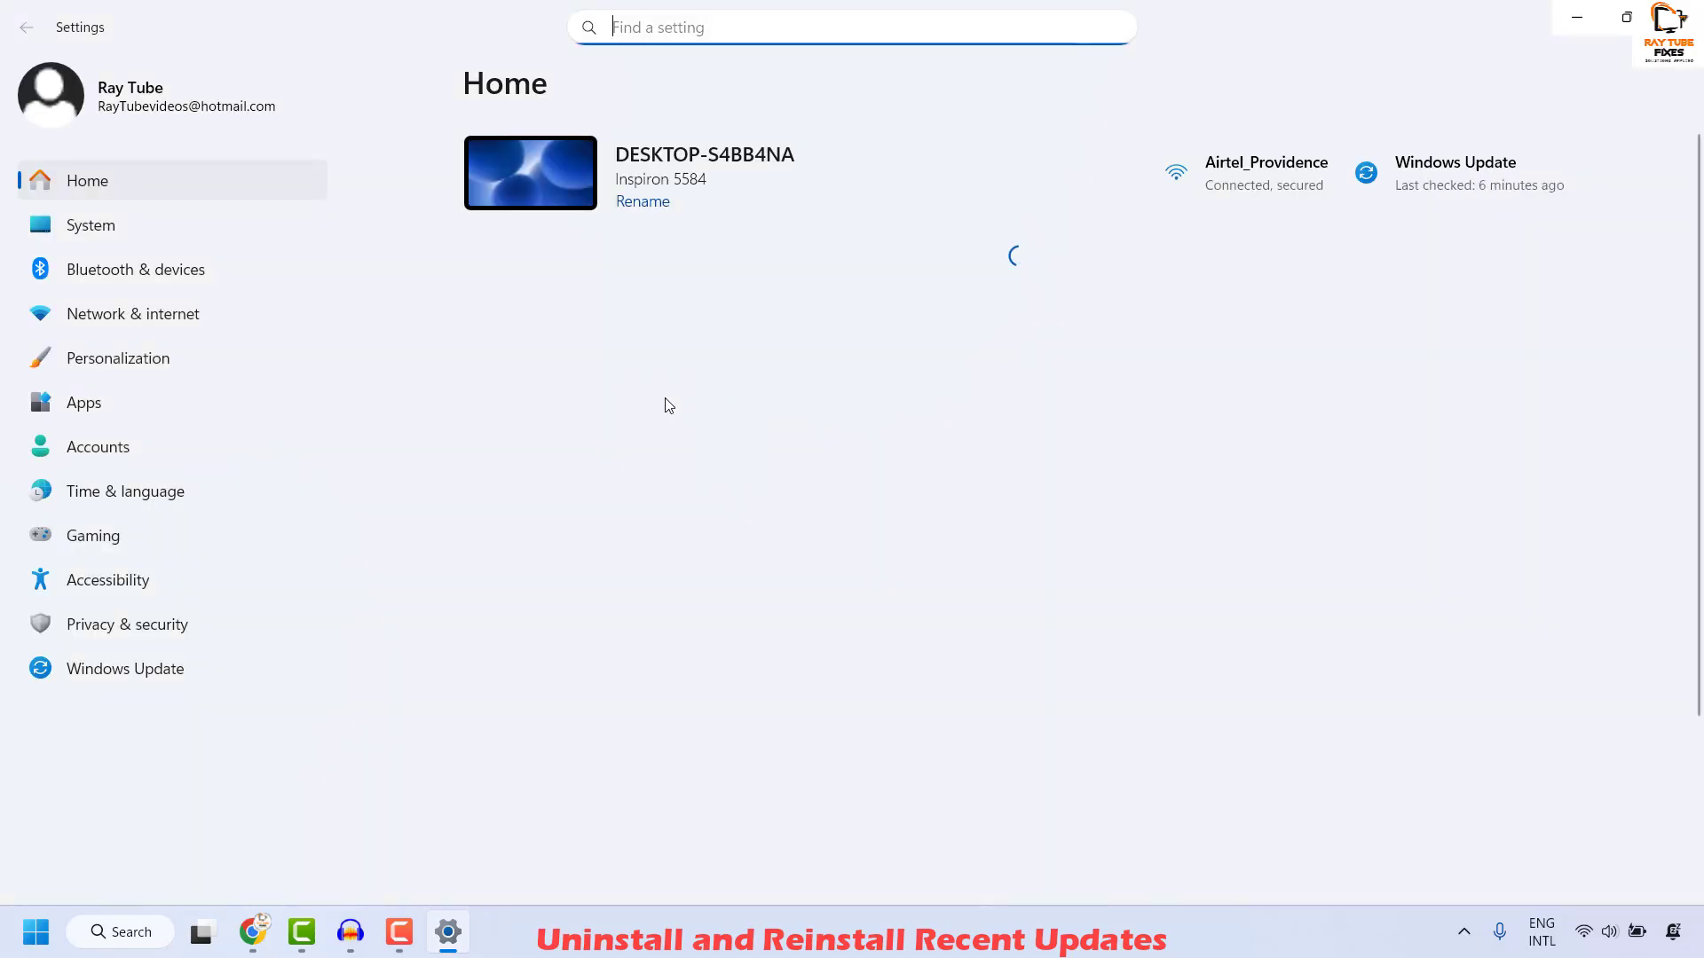
{"action": "left_click", "coordinate": [127, 671]}
{"action": "scroll", "coordinate": [799, 461], "scroll_direction": "down", "scroll_amount": 1}
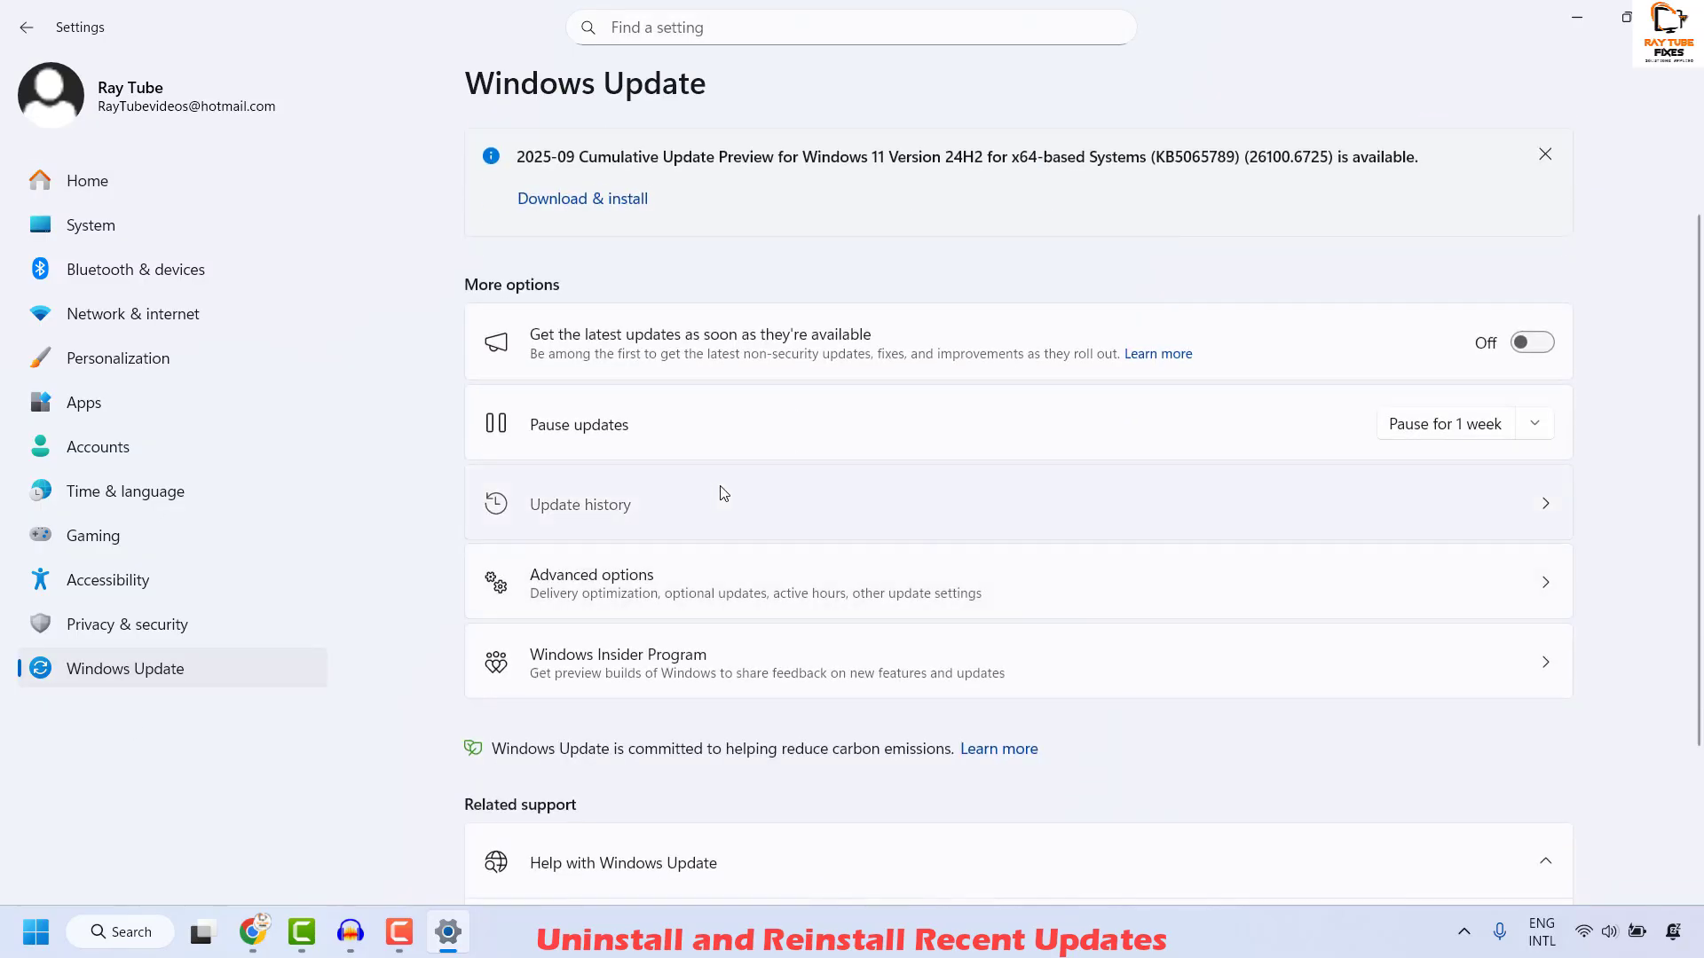
{"action": "left_click", "coordinate": [724, 494]}
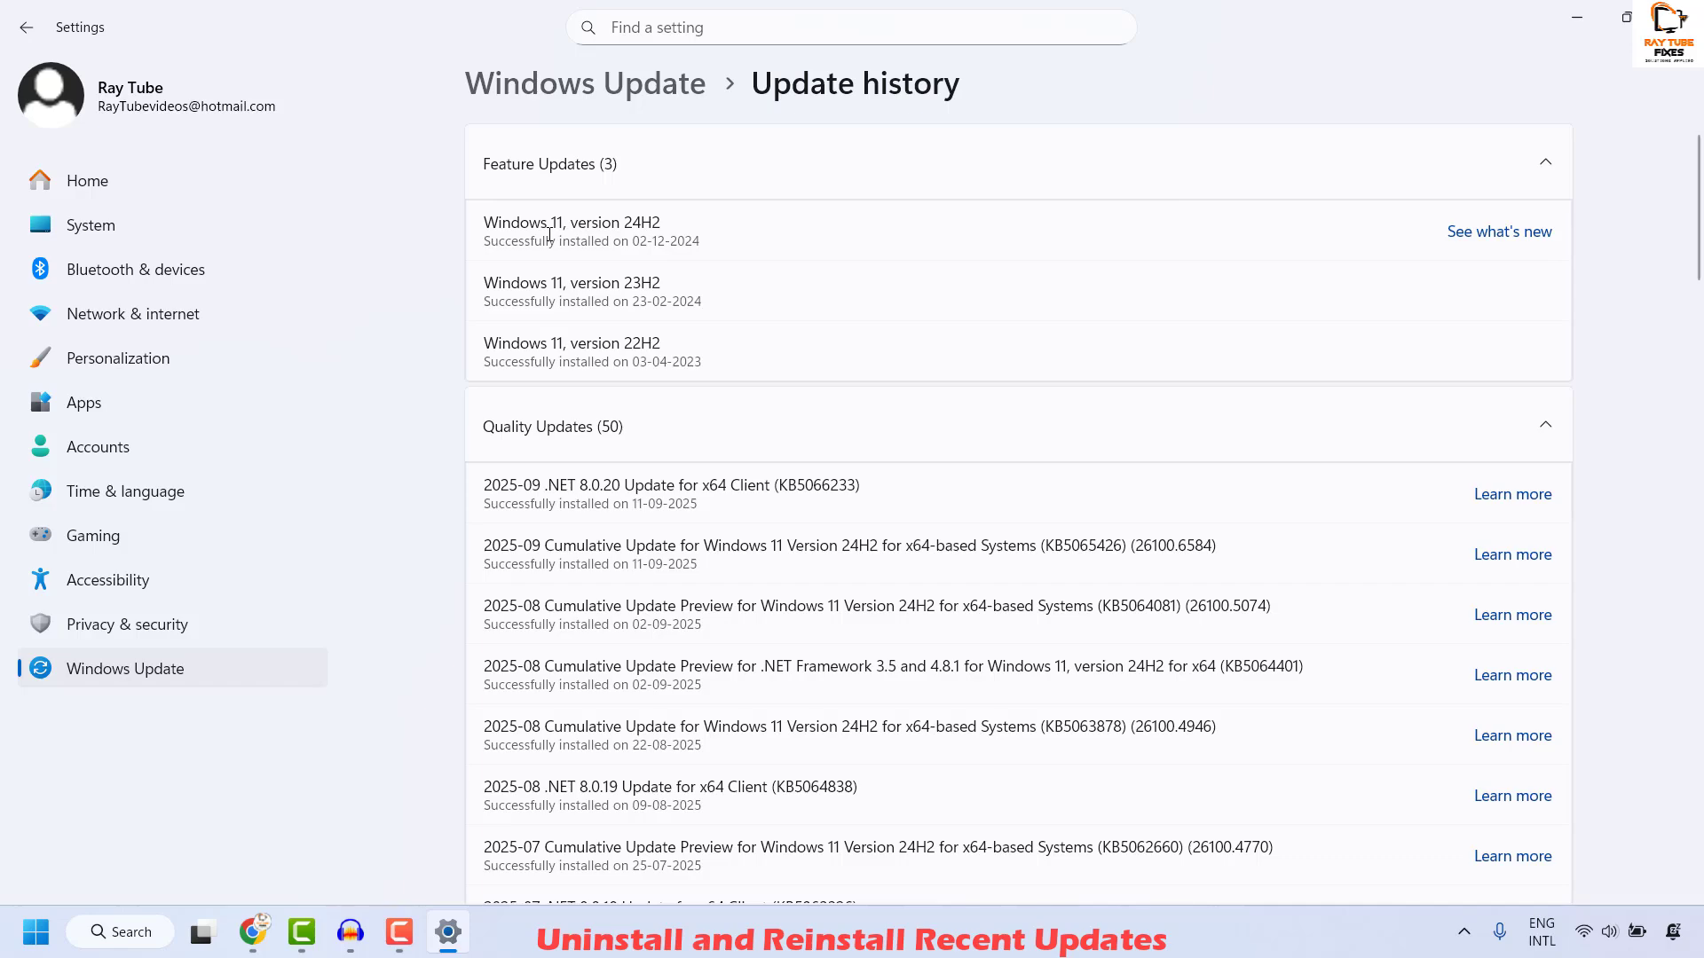
{"action": "left_click", "coordinate": [952, 427]}
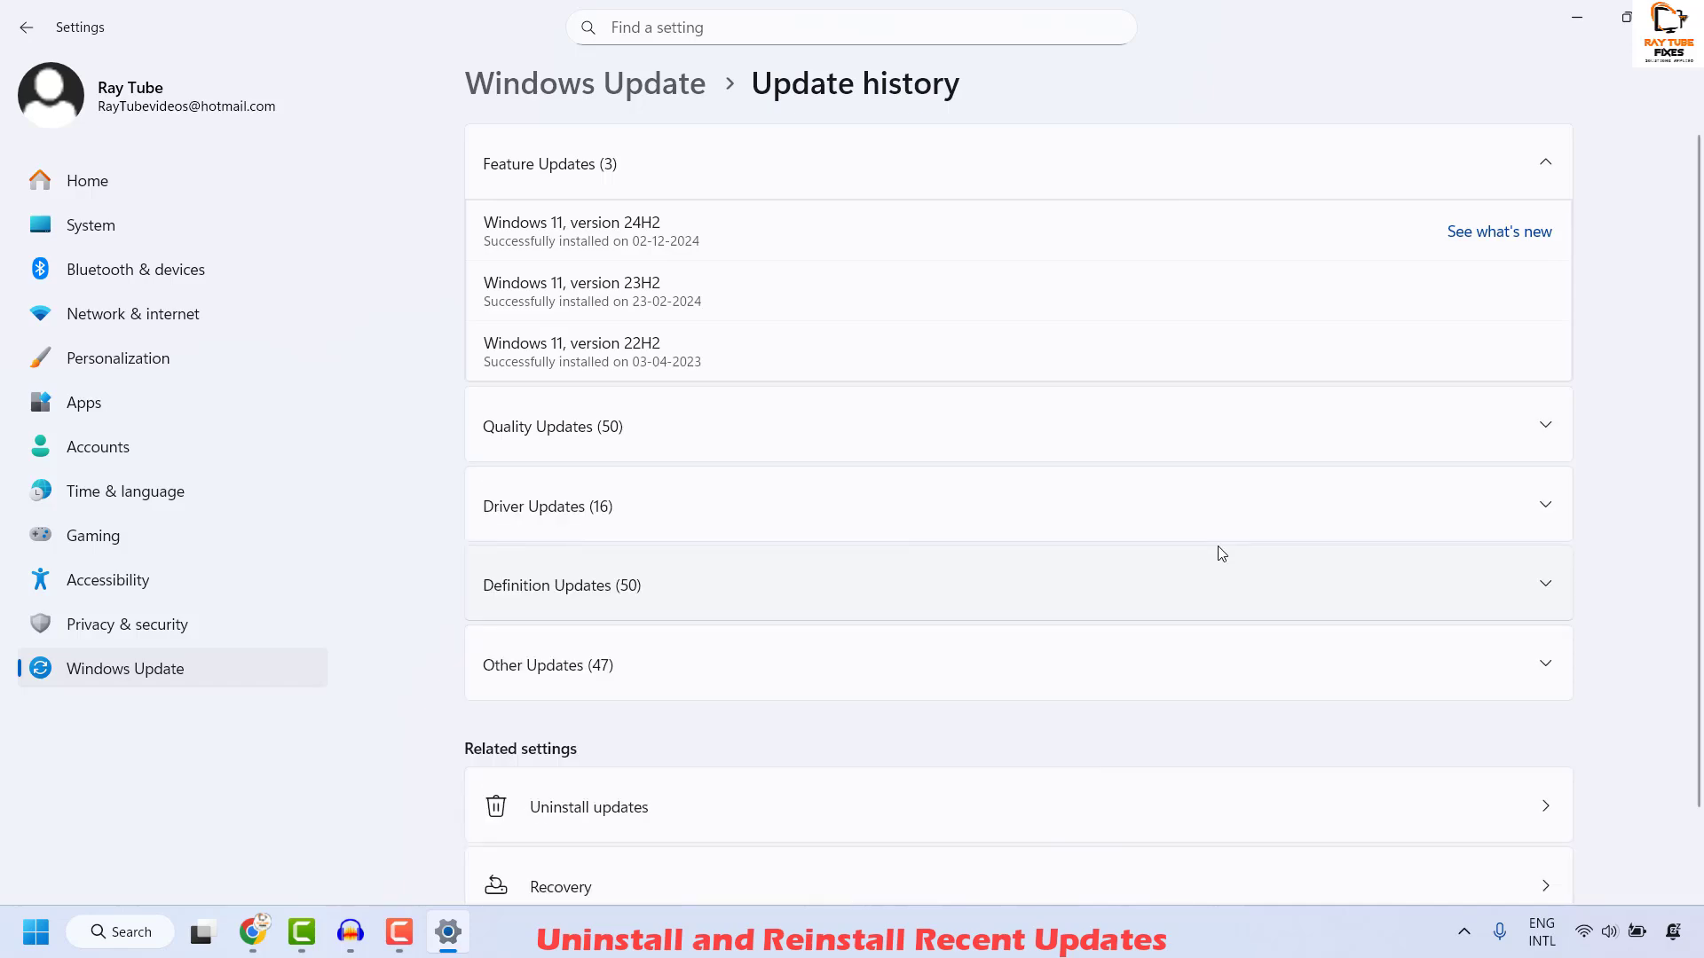
{"action": "scroll", "coordinate": [1221, 553], "scroll_direction": "down", "scroll_amount": 2}
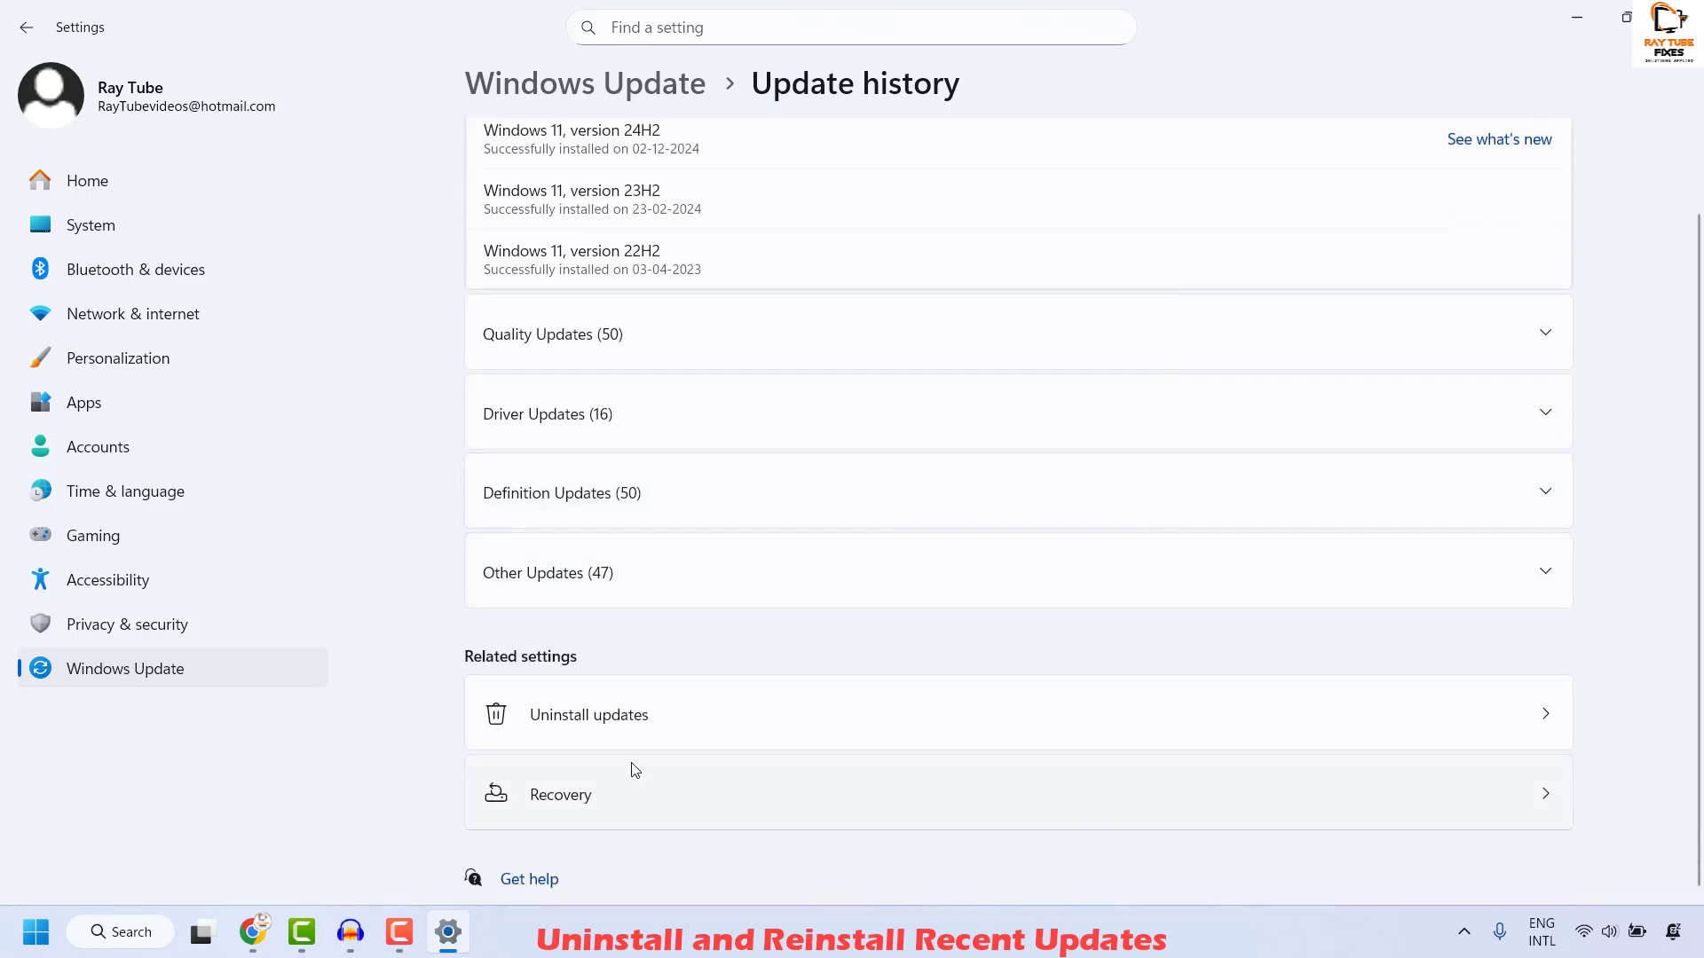
Show the two updates that can be uninstalled via Uninstall updates.
{"action": "left_click", "coordinate": [695, 726]}
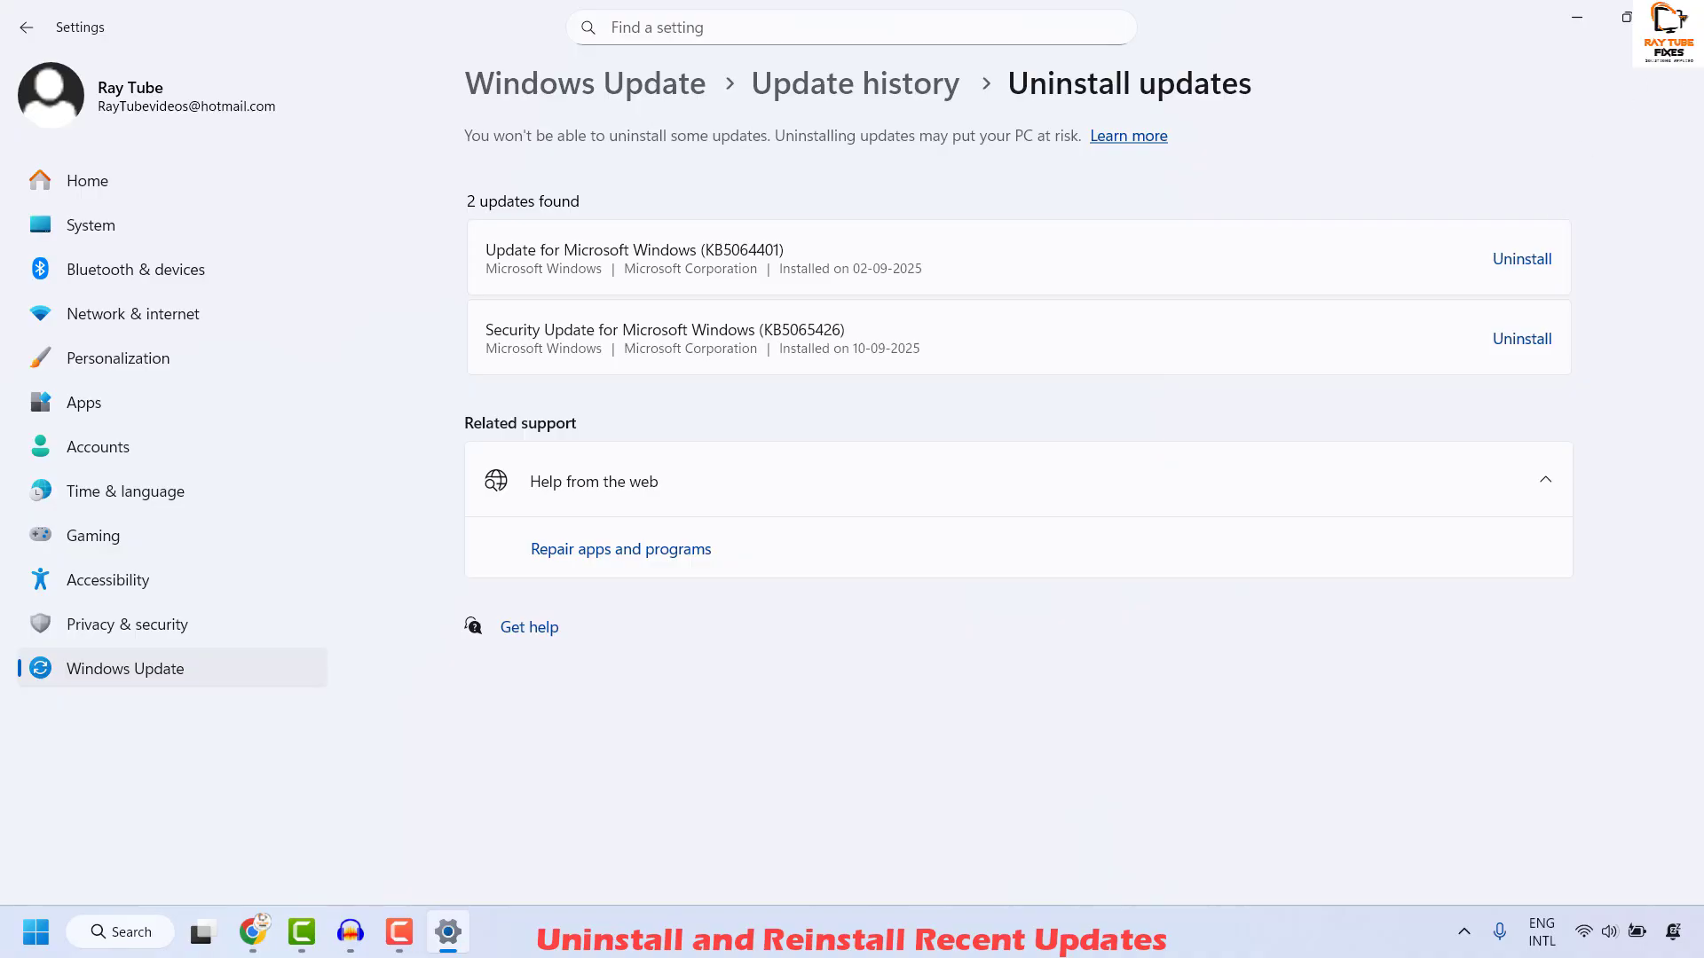
Close the Settings window with Alt+F4.
{"action": "key", "text": "alt+F4"}
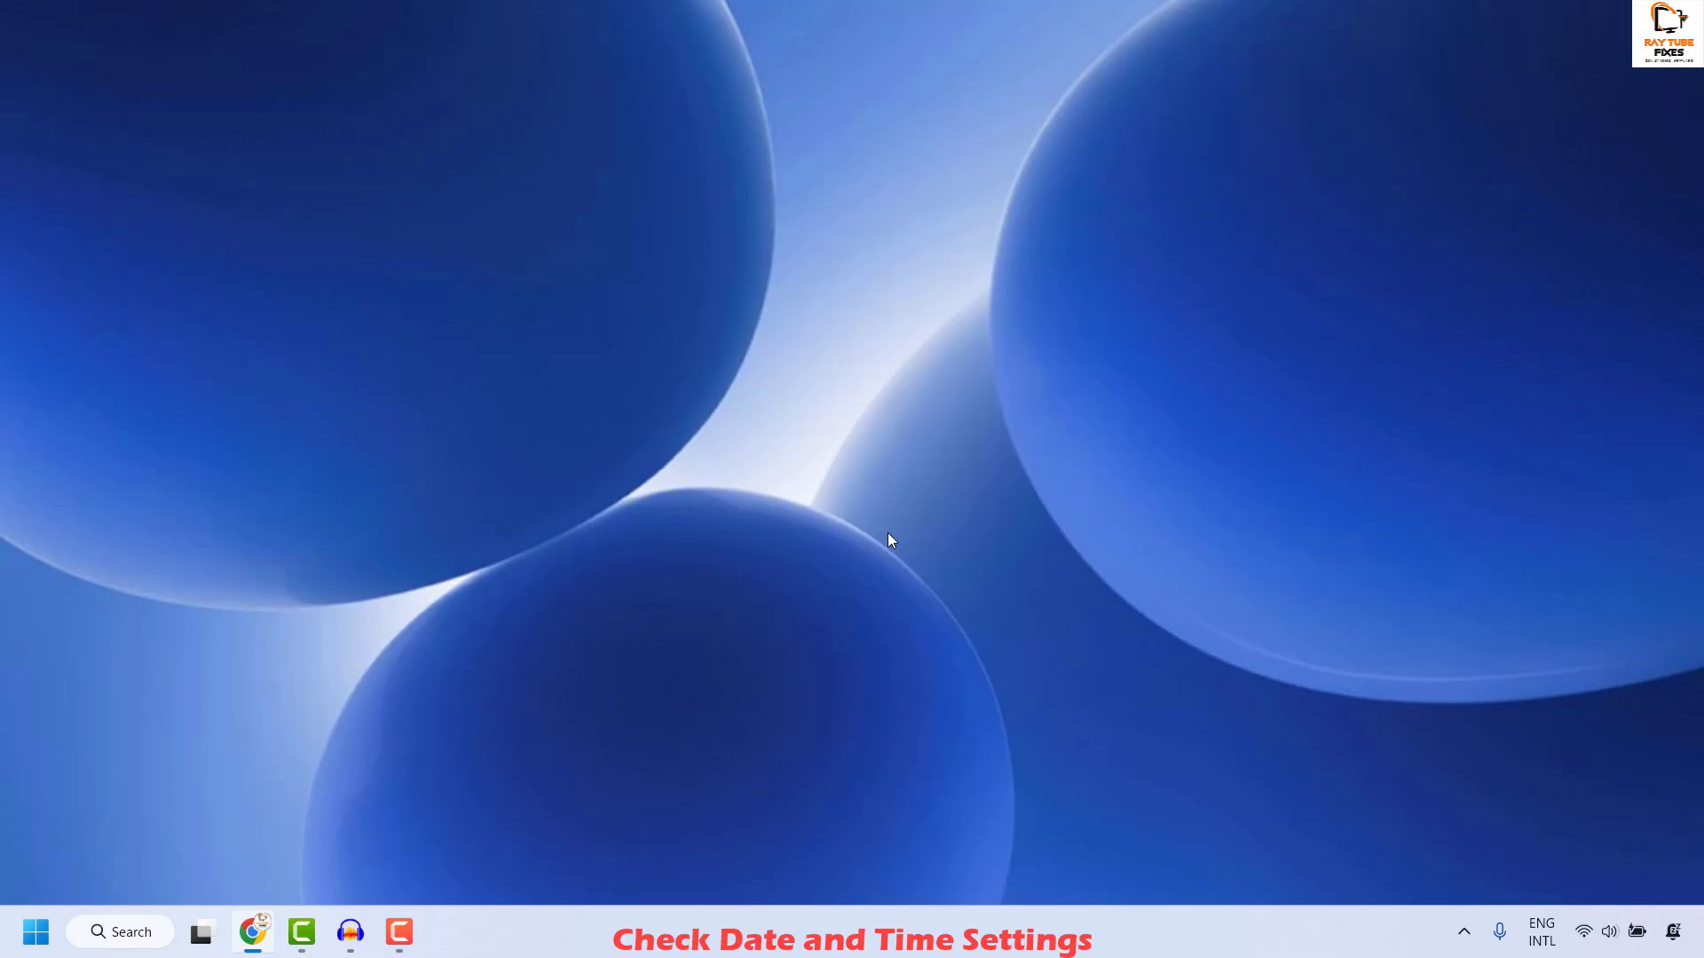
Open Control Panel by searching 'control', switch to Category view, then back to Large icons.
{"action": "left_click", "coordinate": [112, 939]}
{"action": "type", "text": "co"}
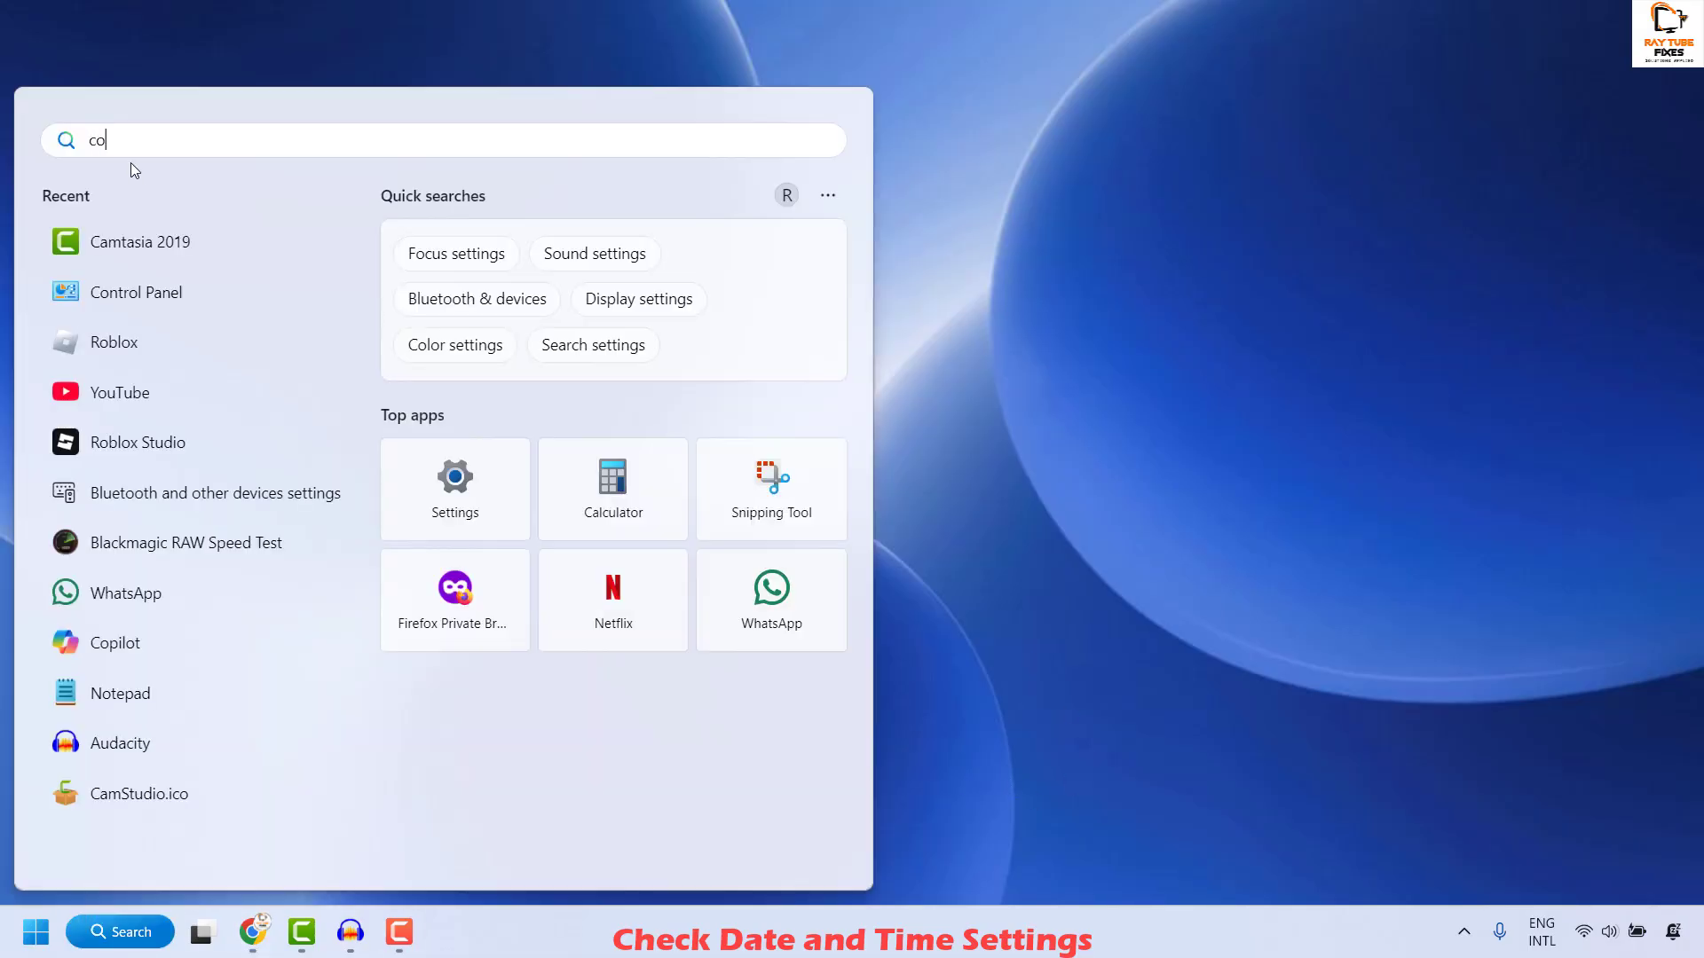
{"action": "type", "text": "ntrol"}
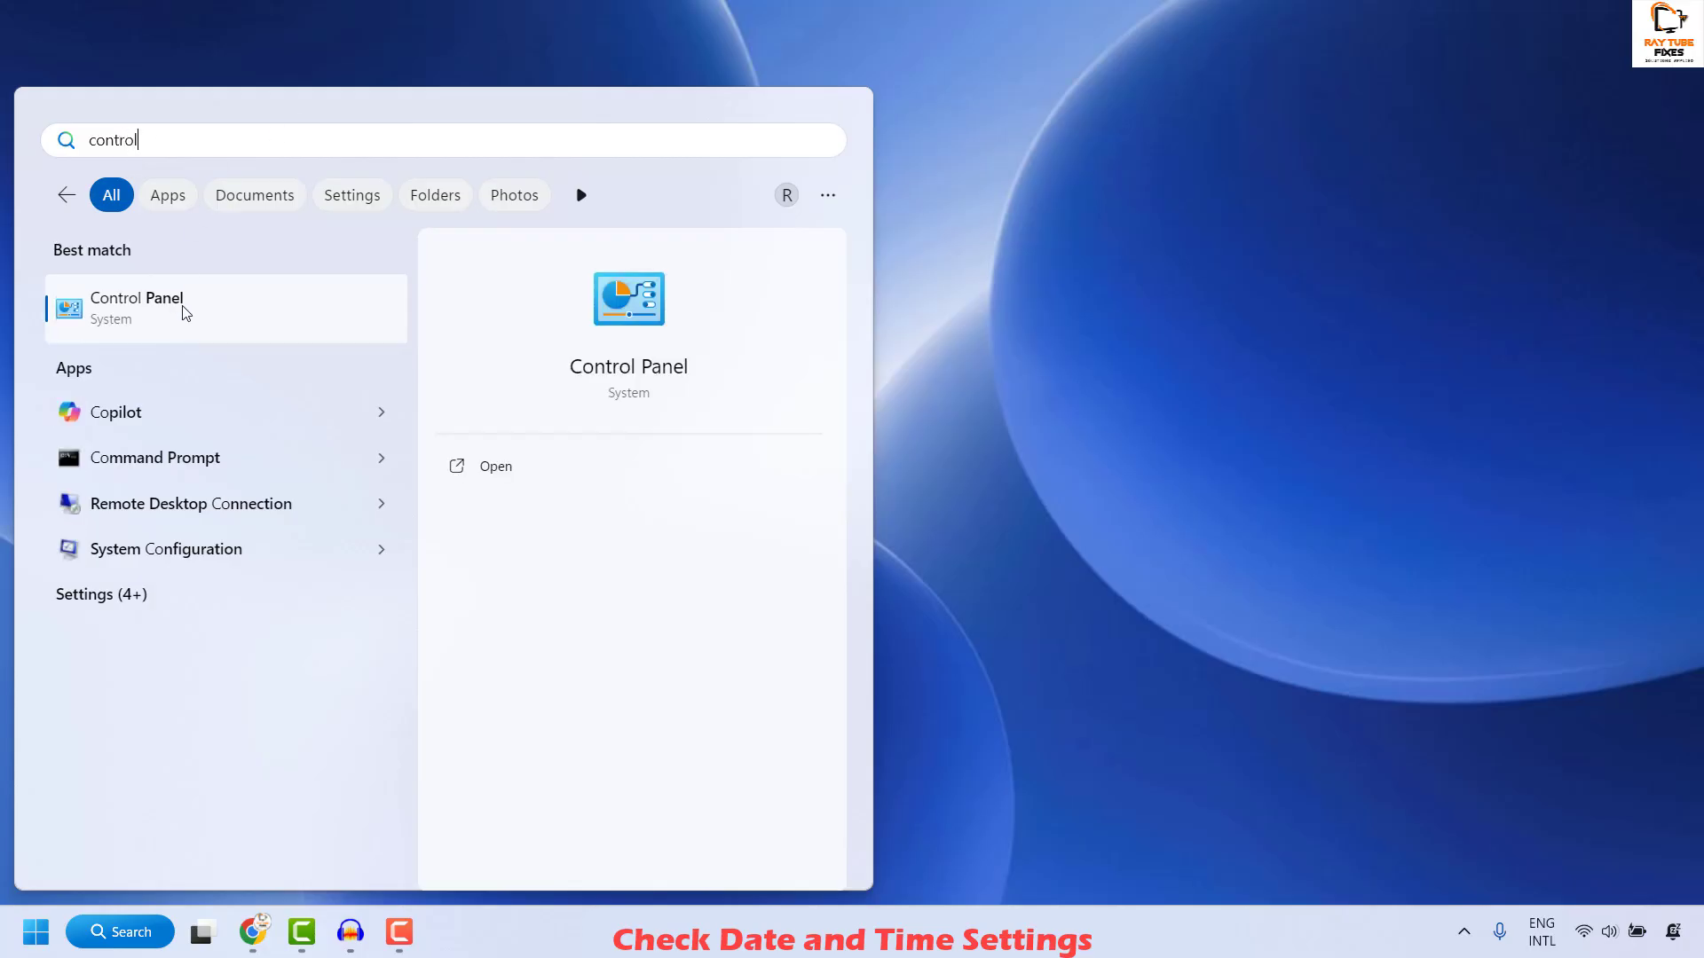
{"action": "left_click", "coordinate": [187, 302]}
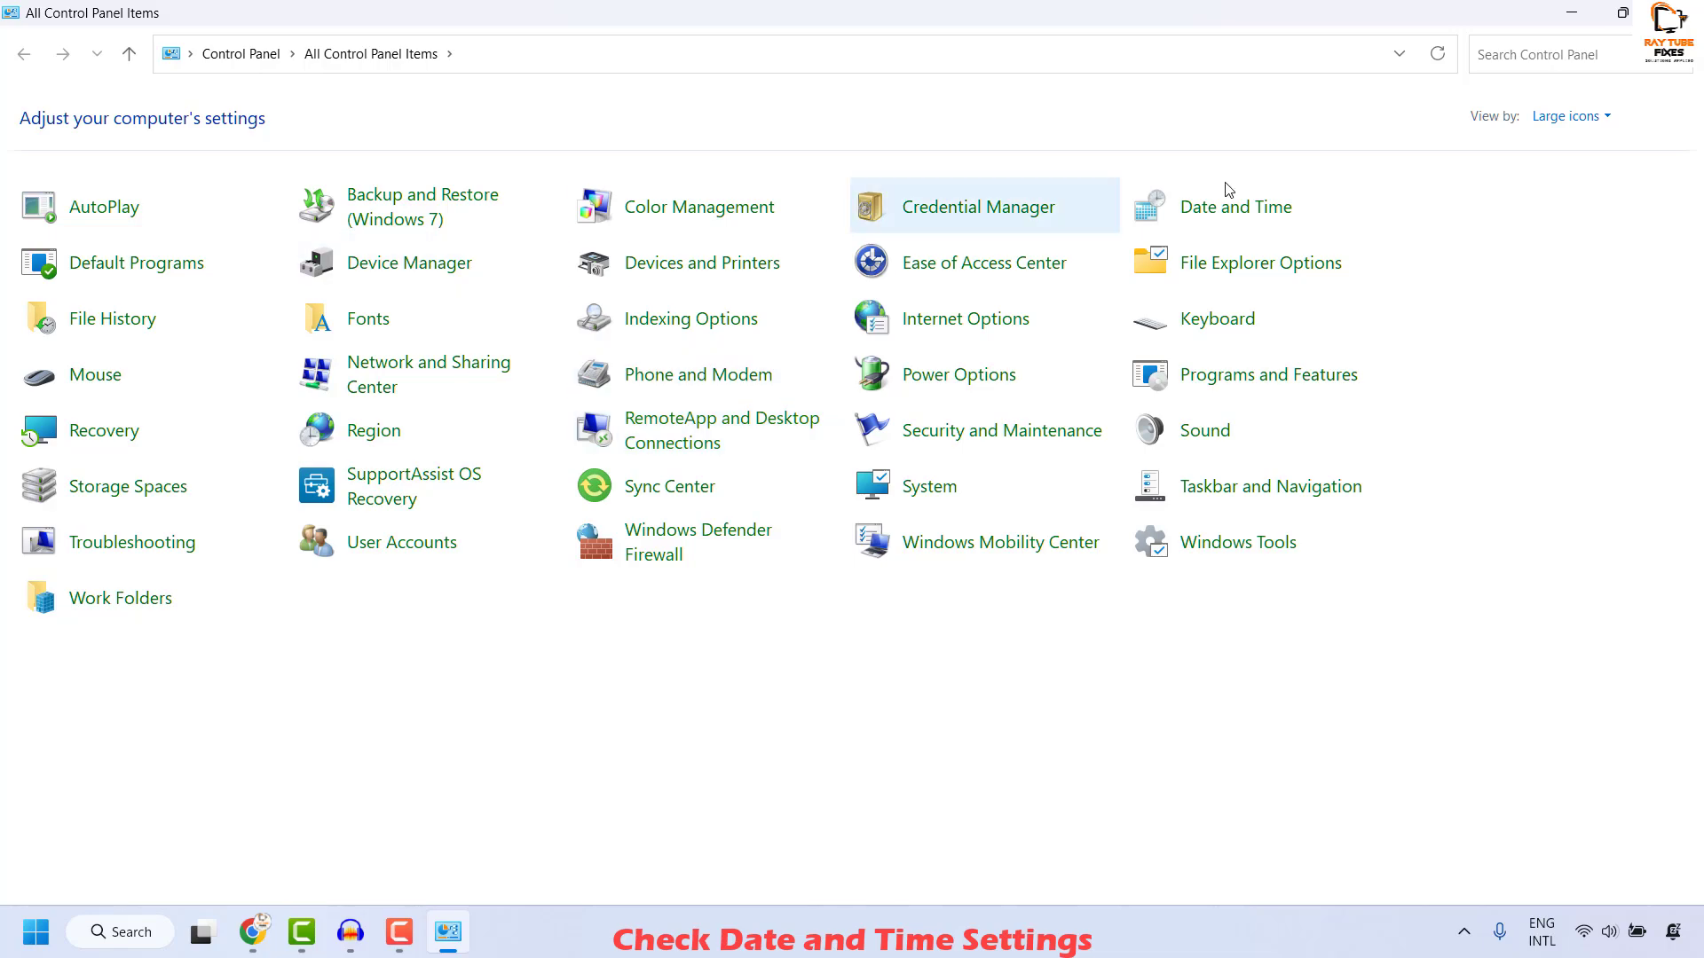
{"action": "left_click", "coordinate": [1589, 116]}
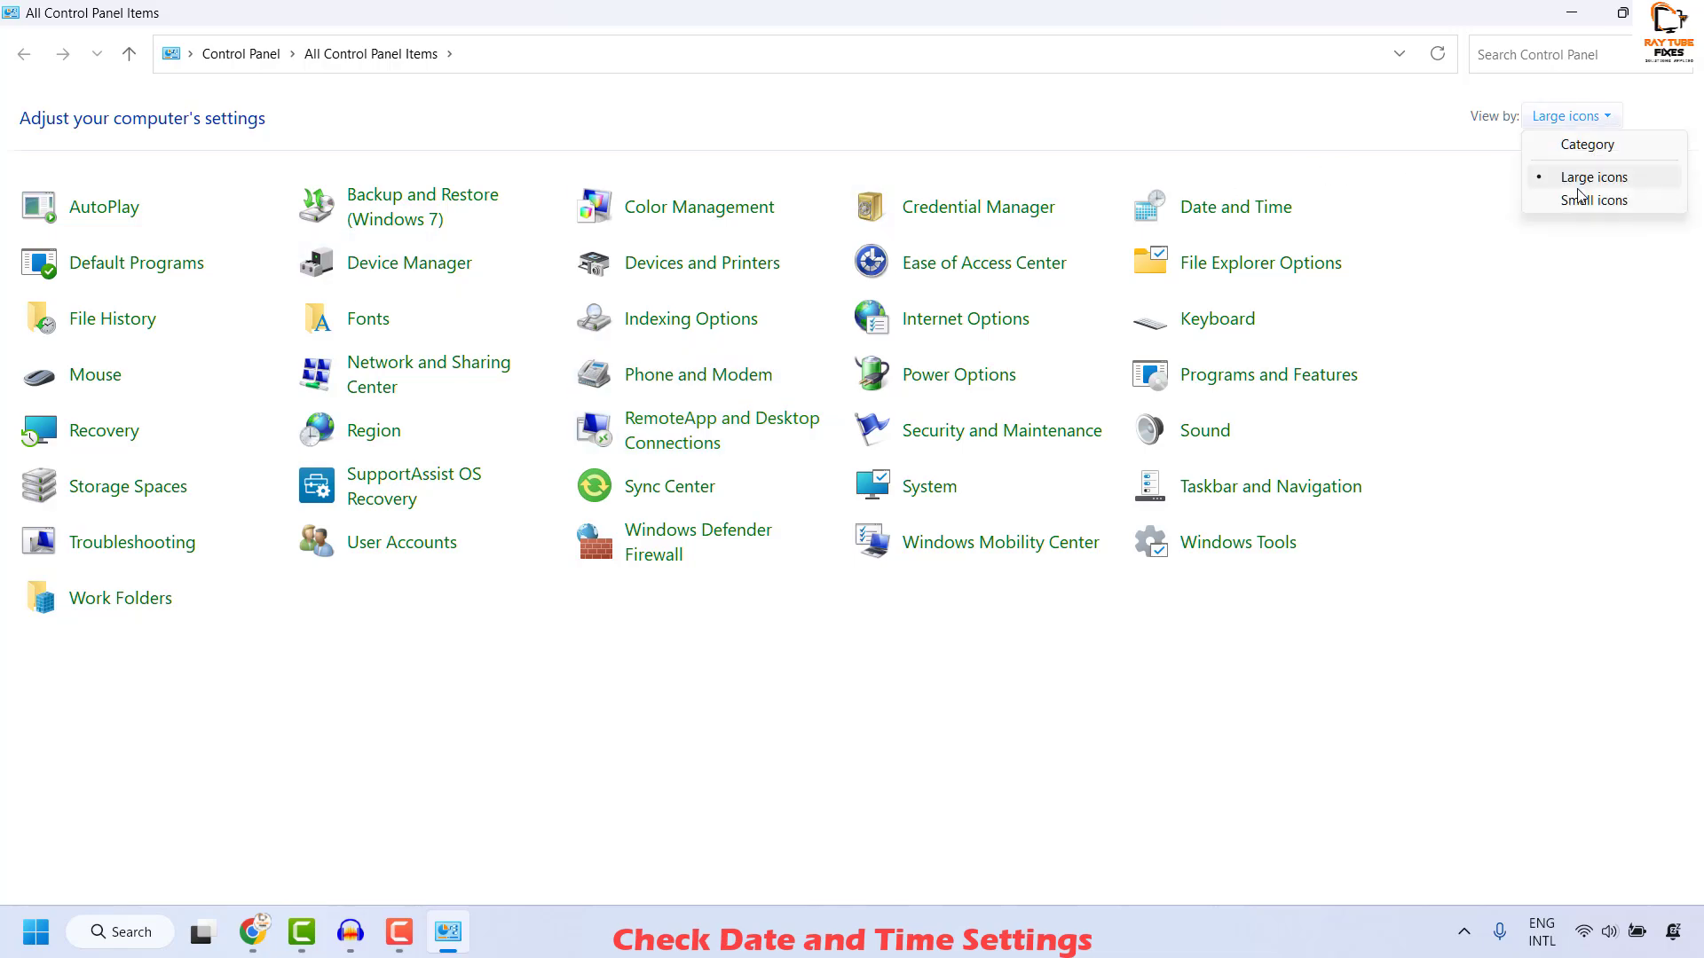
{"action": "left_click", "coordinate": [1588, 144]}
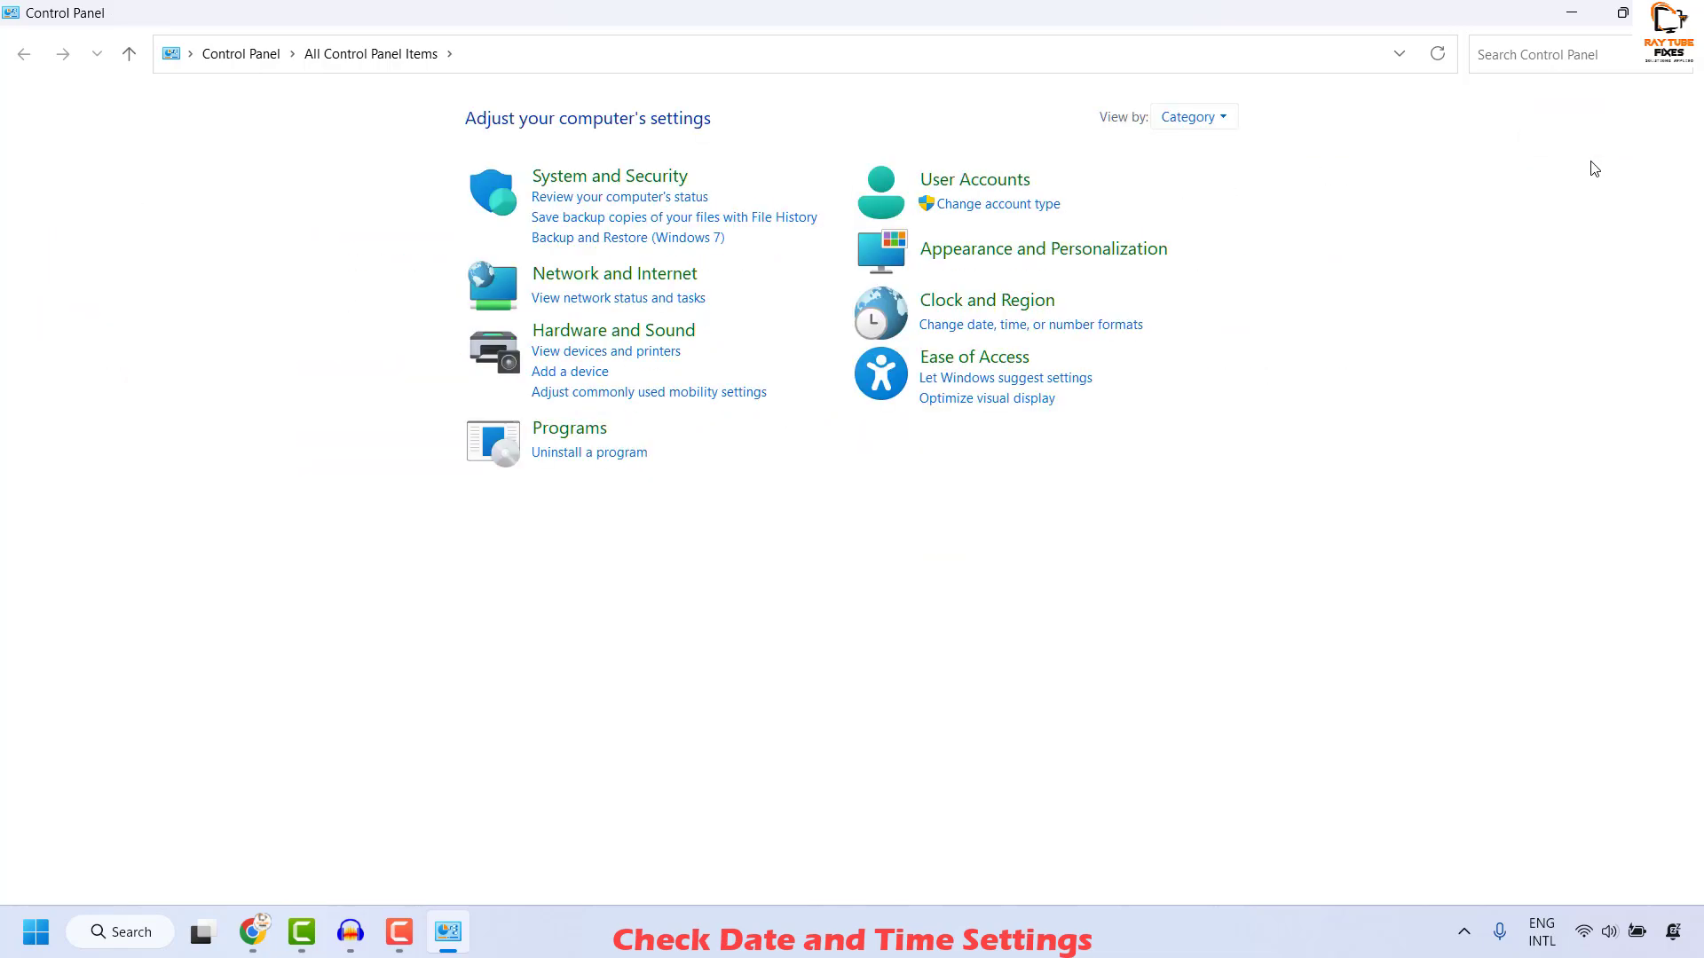
{"action": "left_click", "coordinate": [1215, 121]}
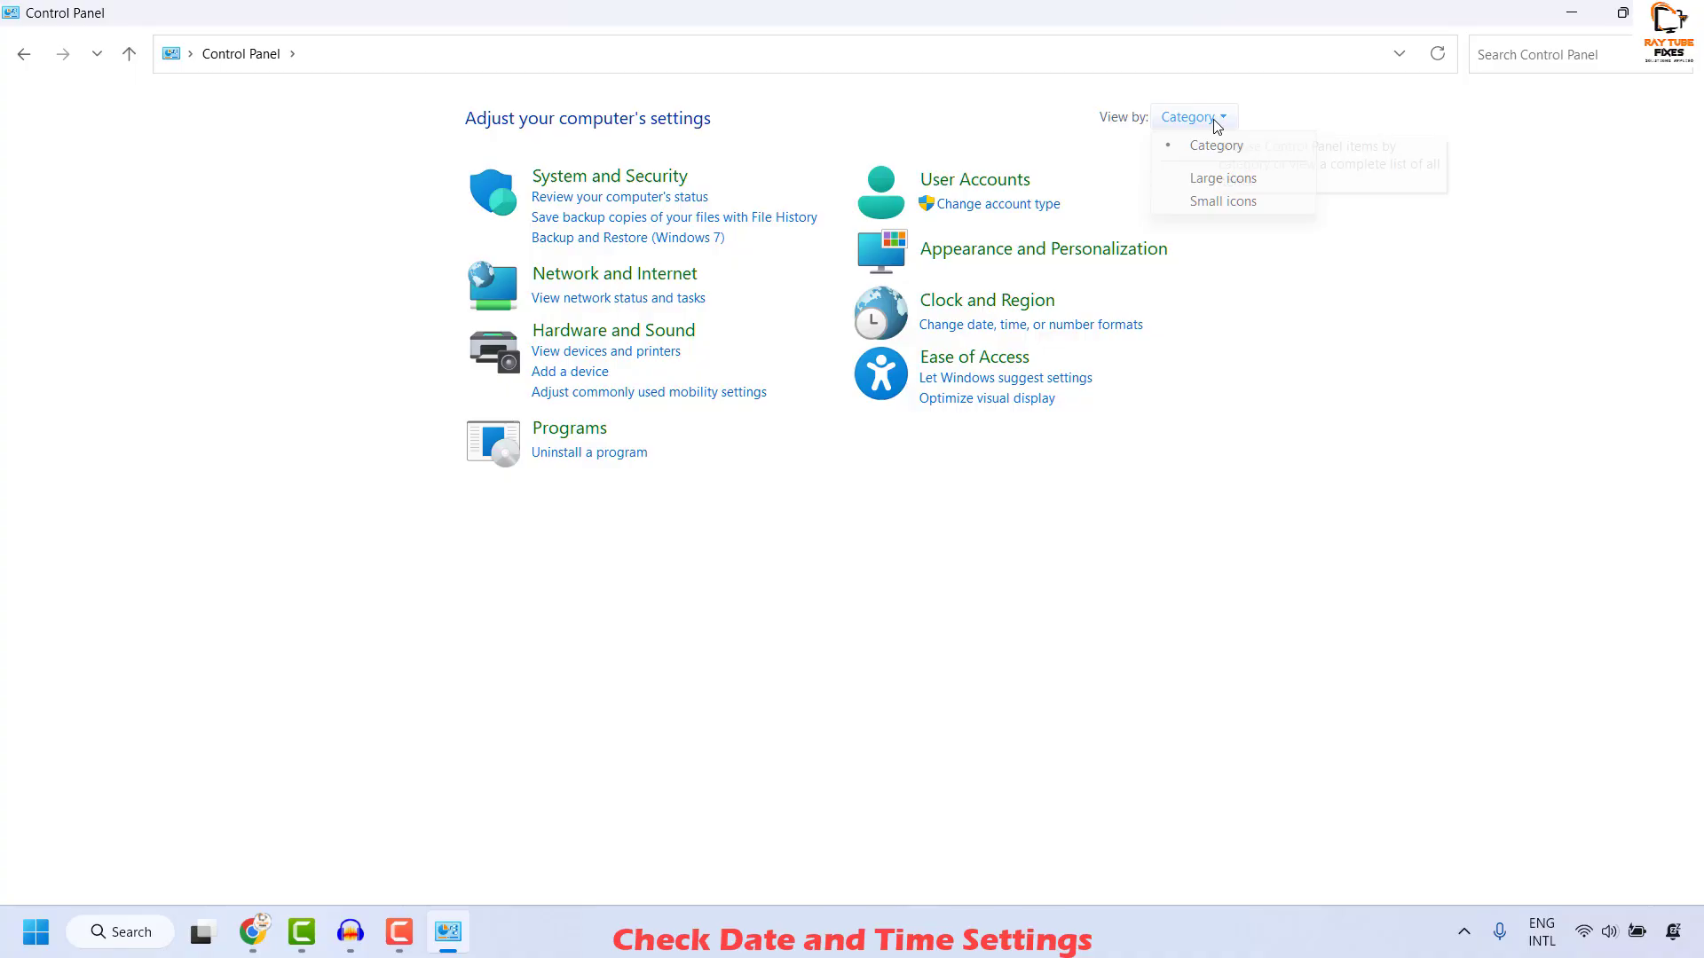
{"action": "left_click", "coordinate": [1220, 181]}
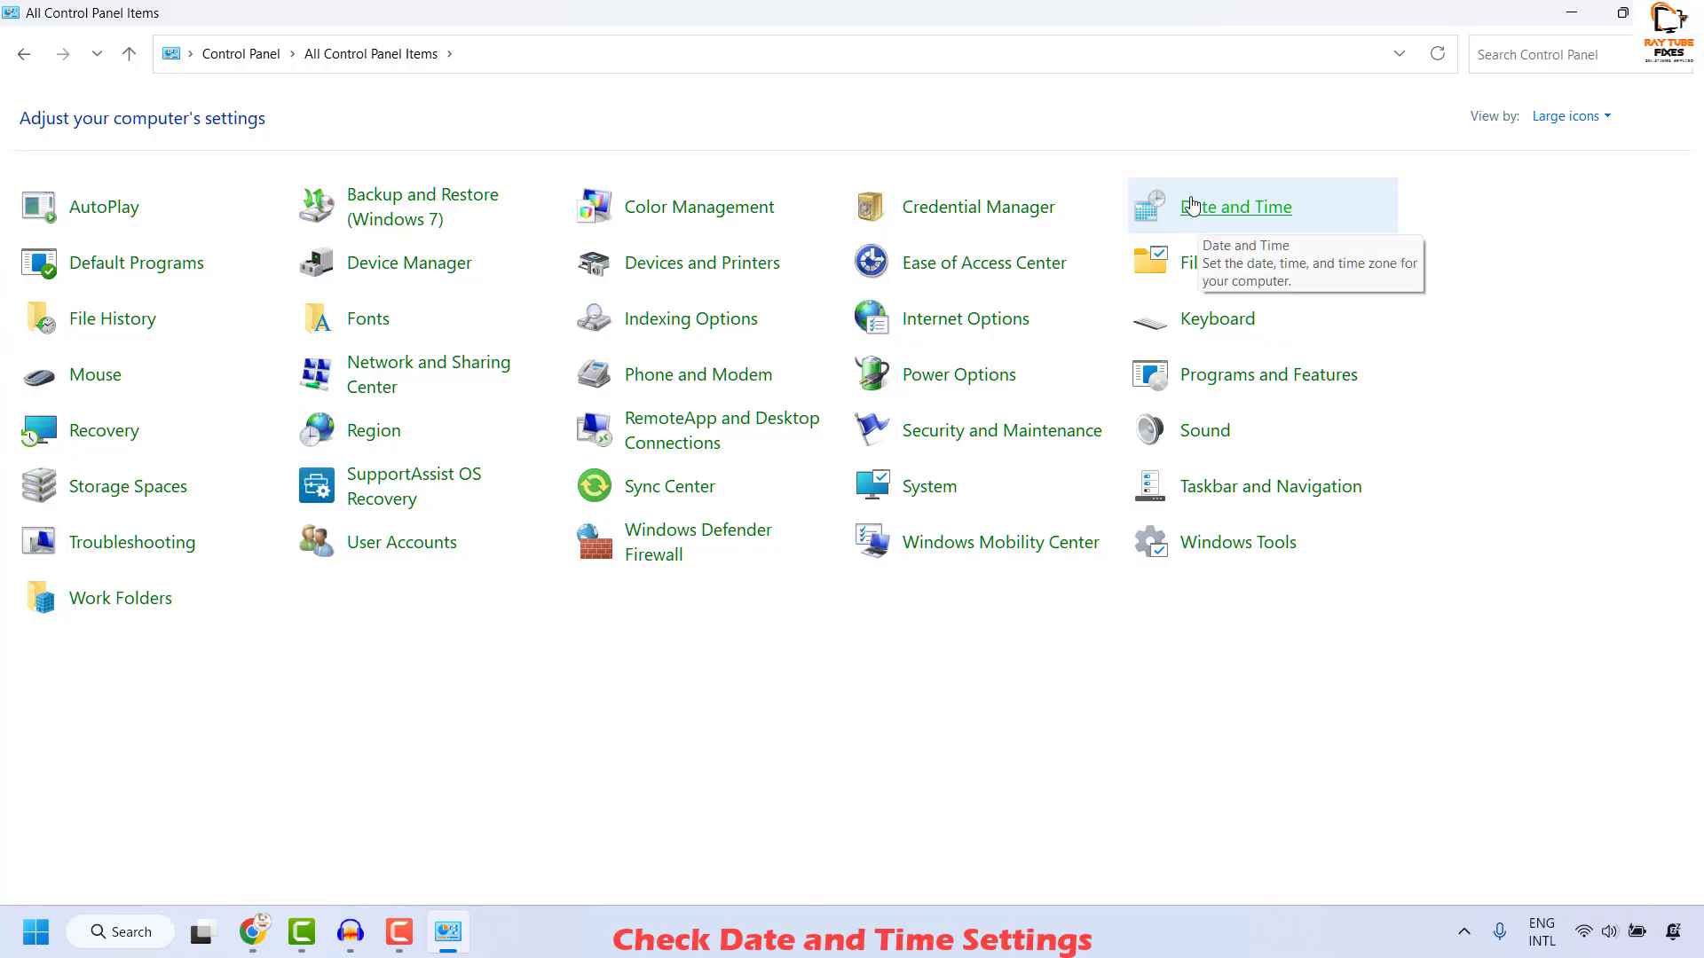
In Date and Time's Internet Time settings, update now from time.windows.com and confirm both dialogs.
{"action": "left_click", "coordinate": [1238, 219]}
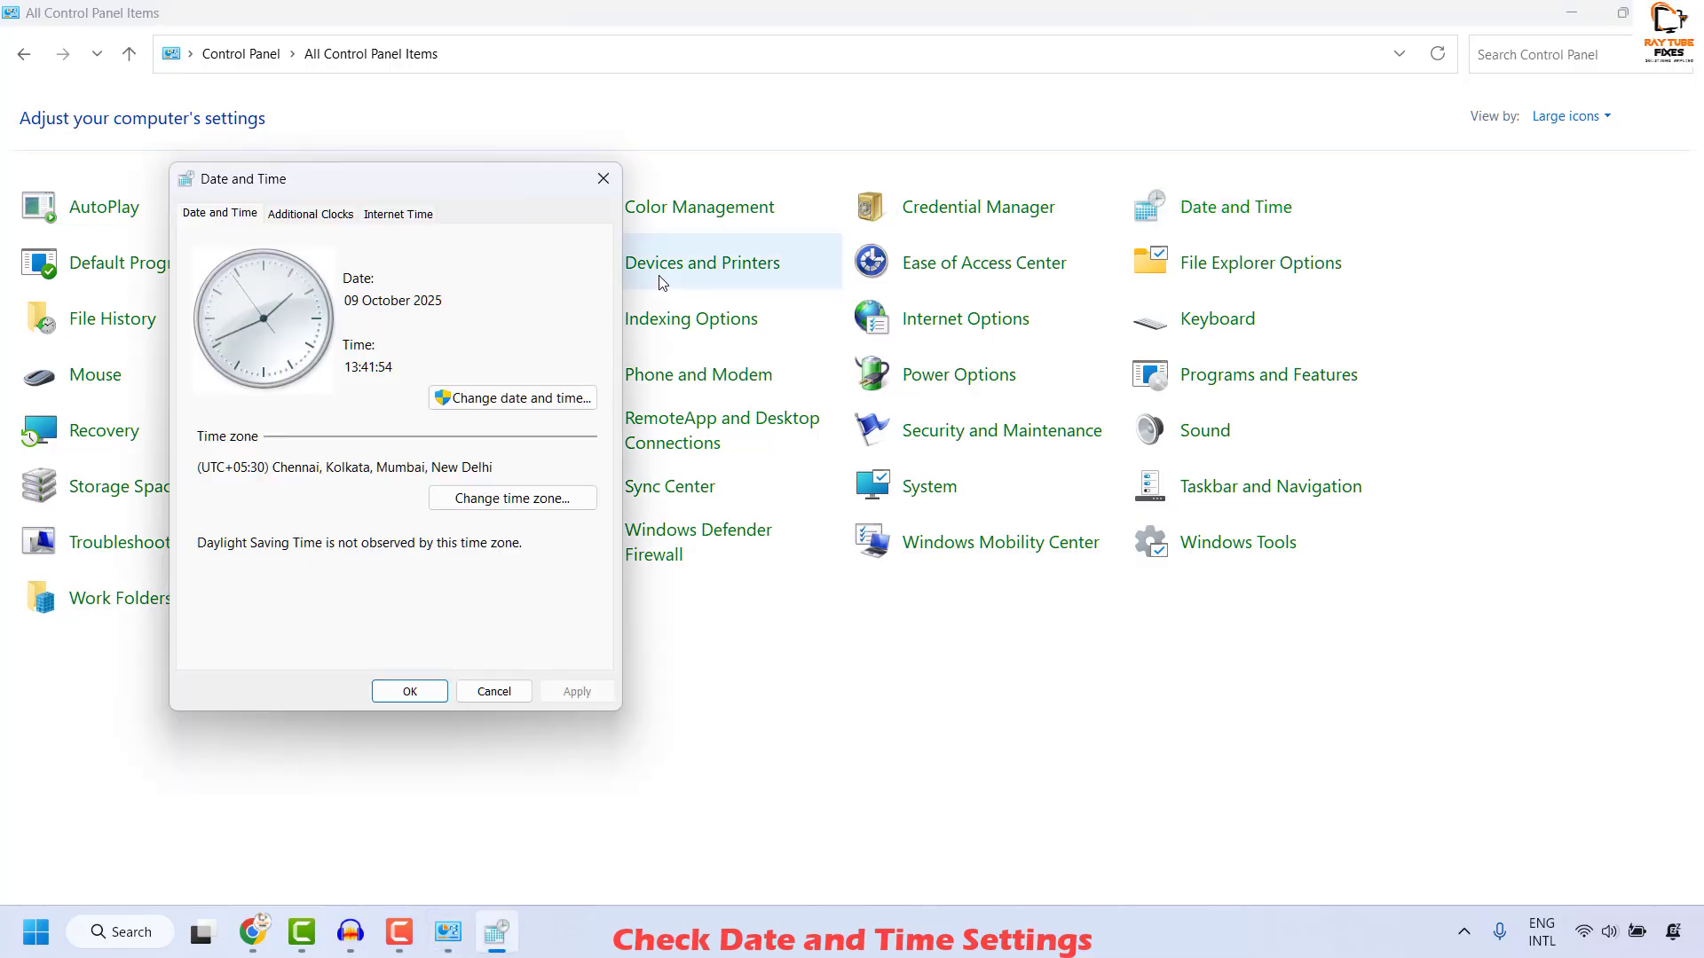
{"action": "left_click_drag", "start_coordinate": [468, 189], "coordinate": [713, 188]}
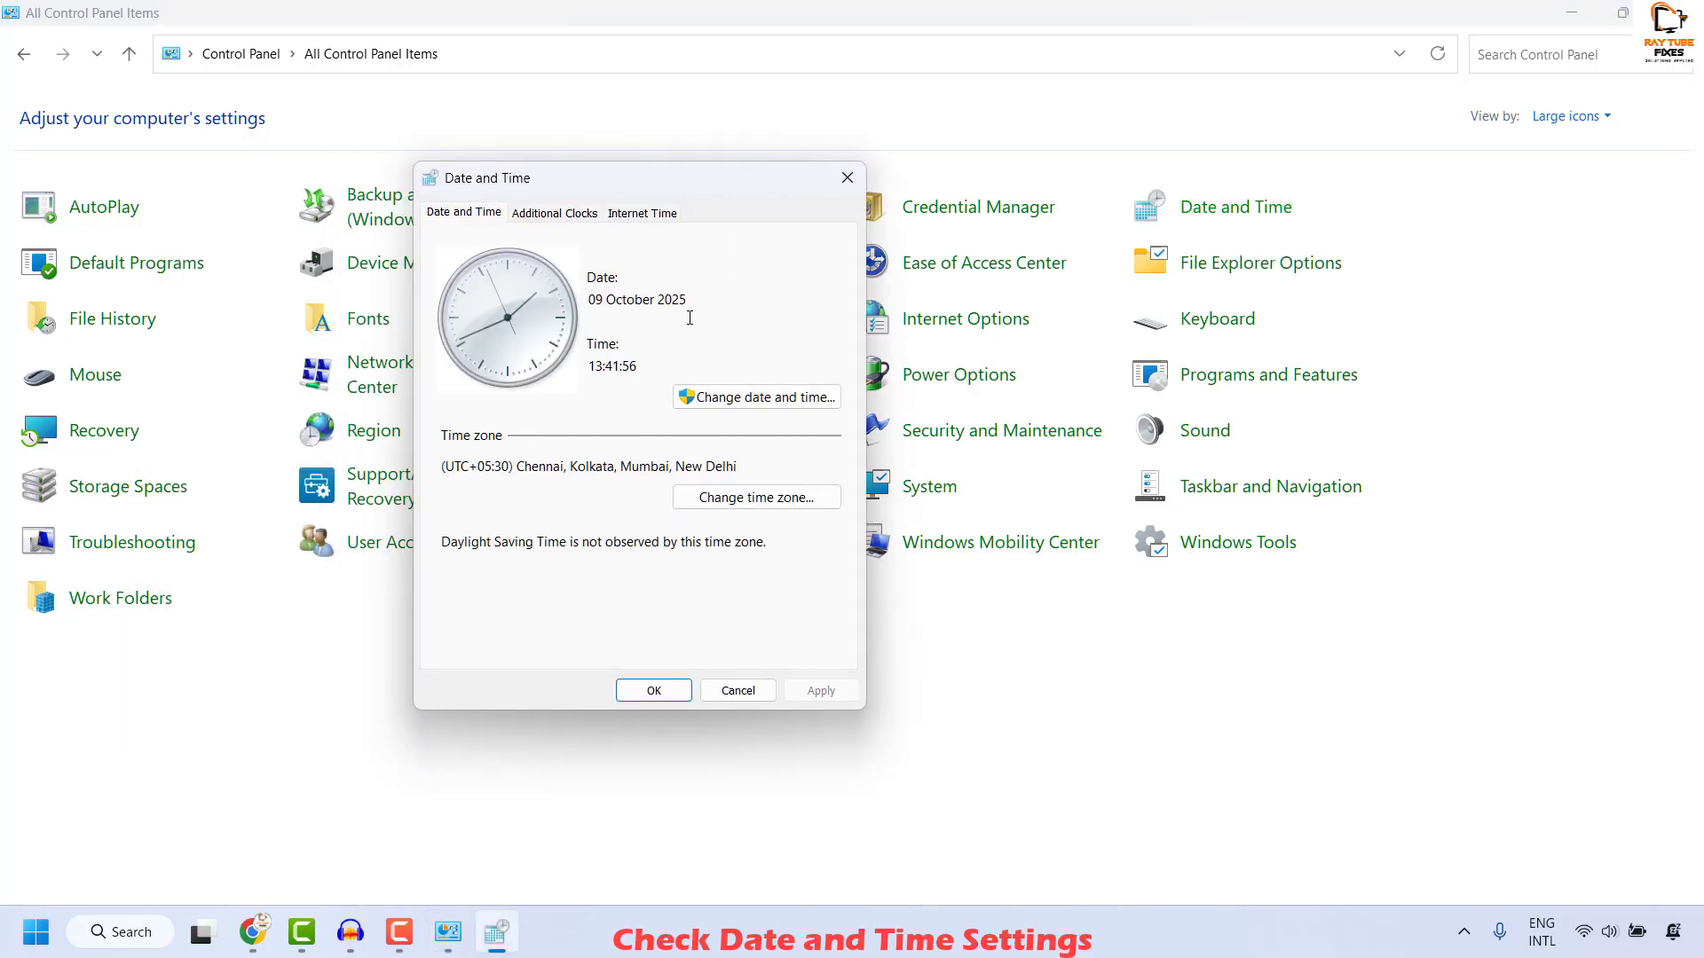
{"action": "left_click", "coordinate": [665, 215]}
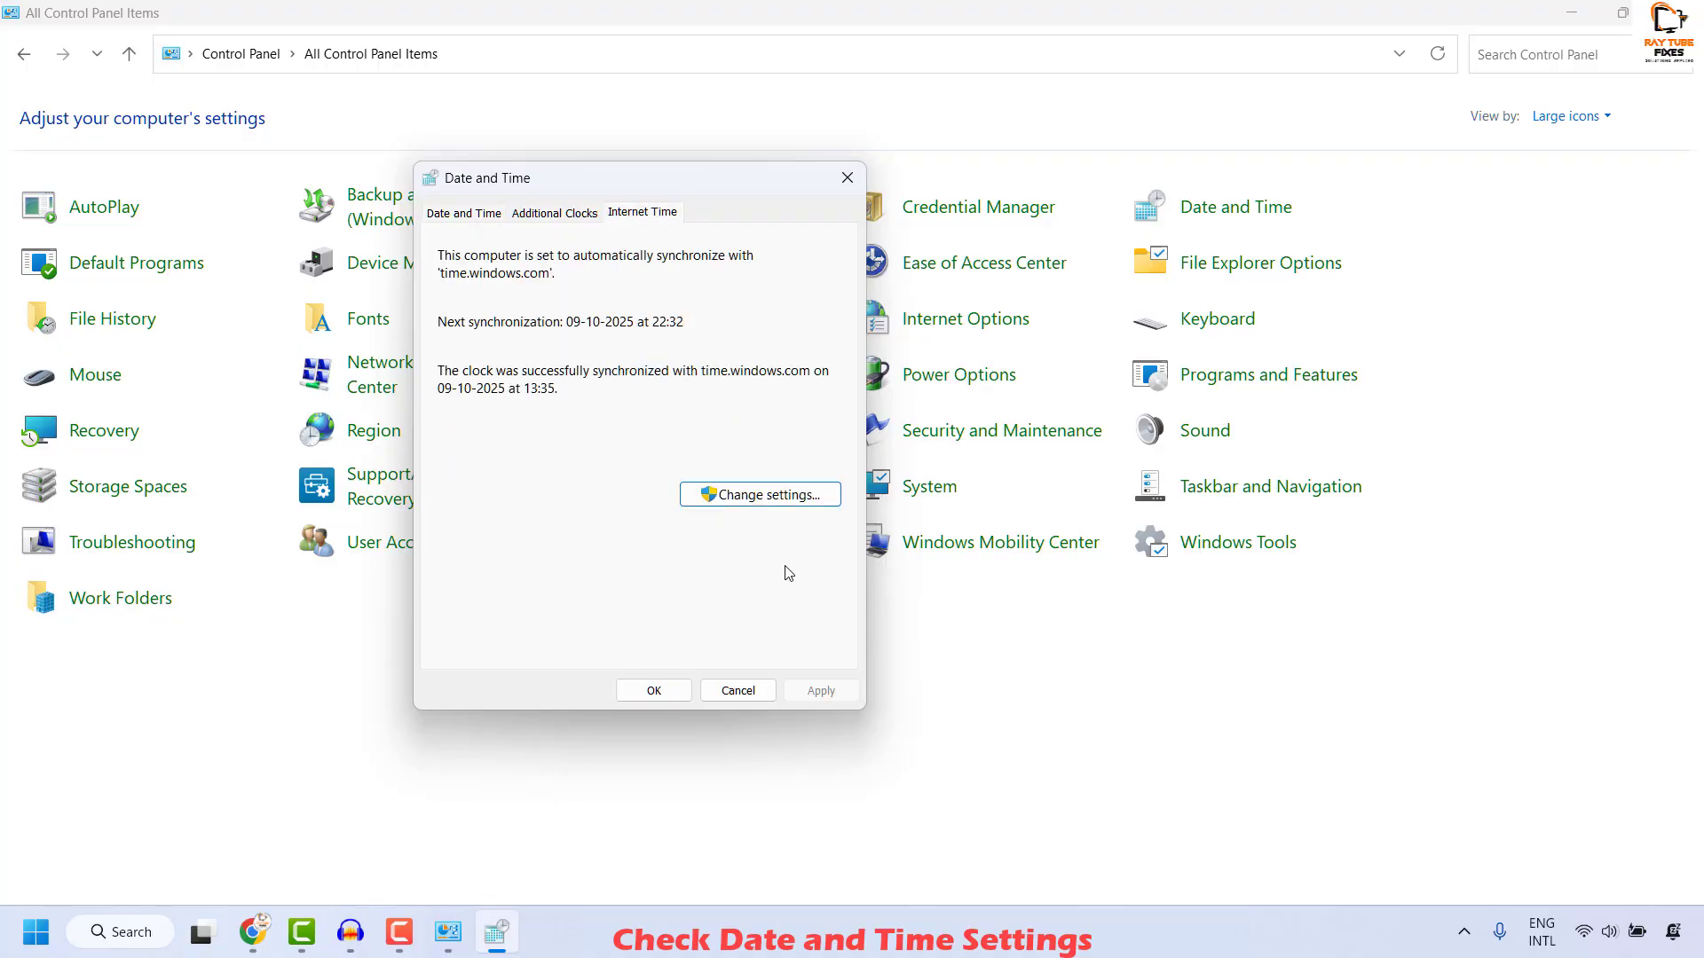
{"action": "left_click", "coordinate": [758, 499]}
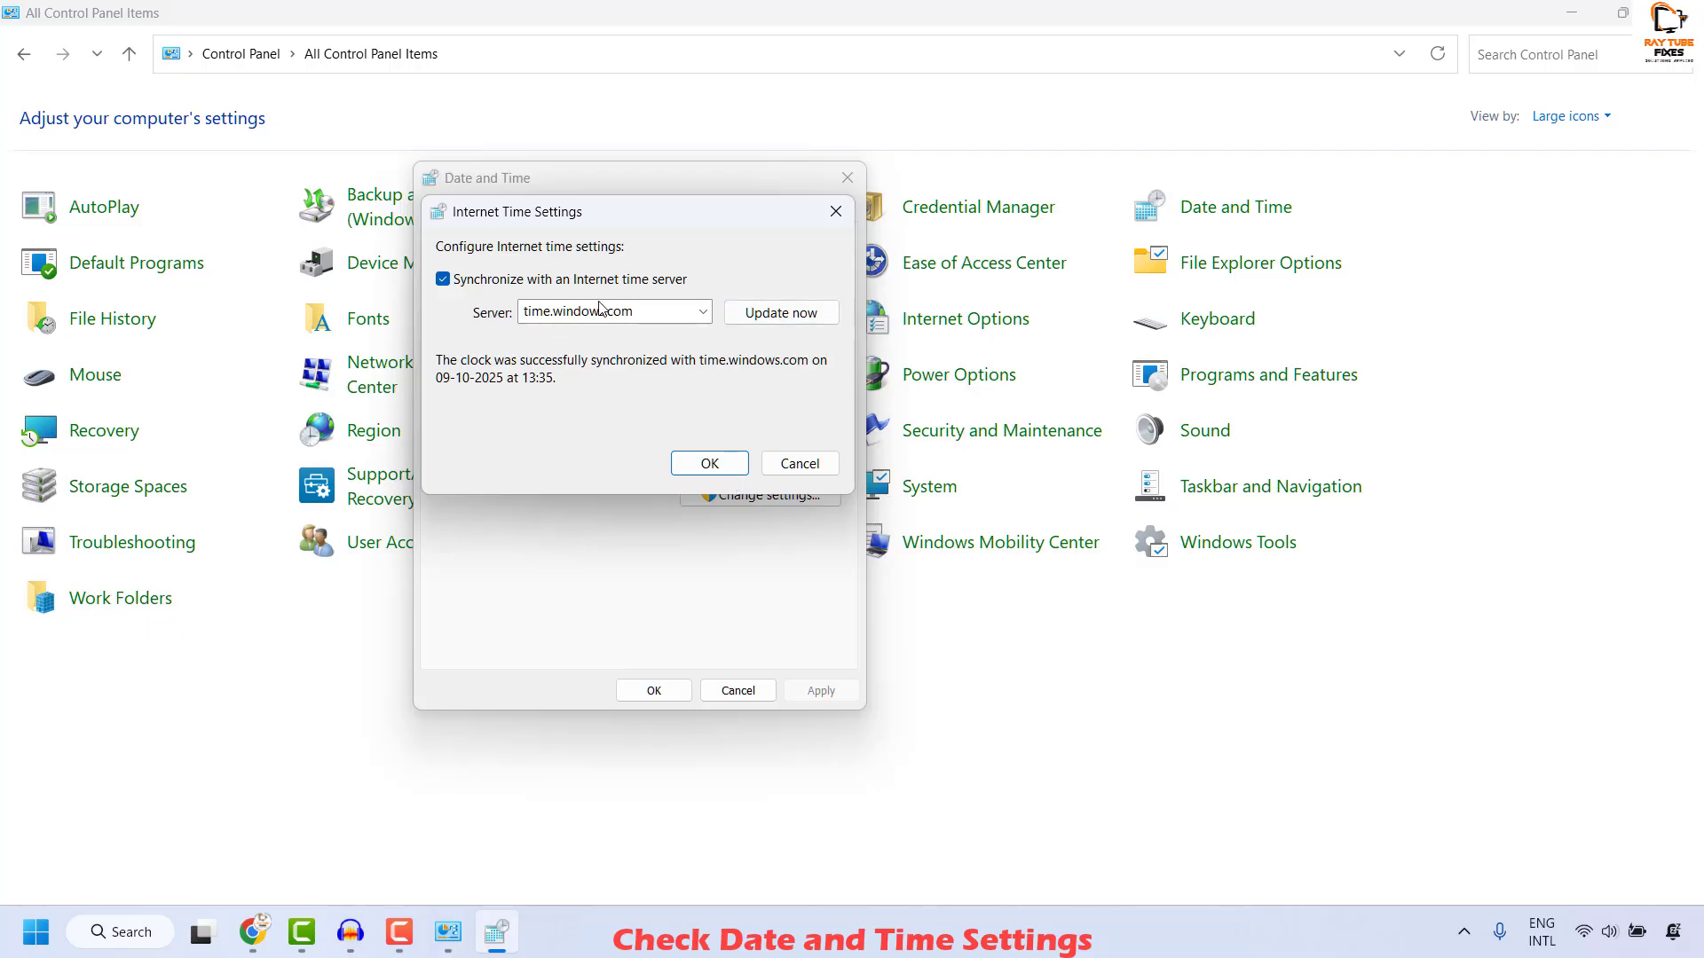
{"action": "left_click", "coordinate": [775, 321]}
{"action": "left_click", "coordinate": [706, 465]}
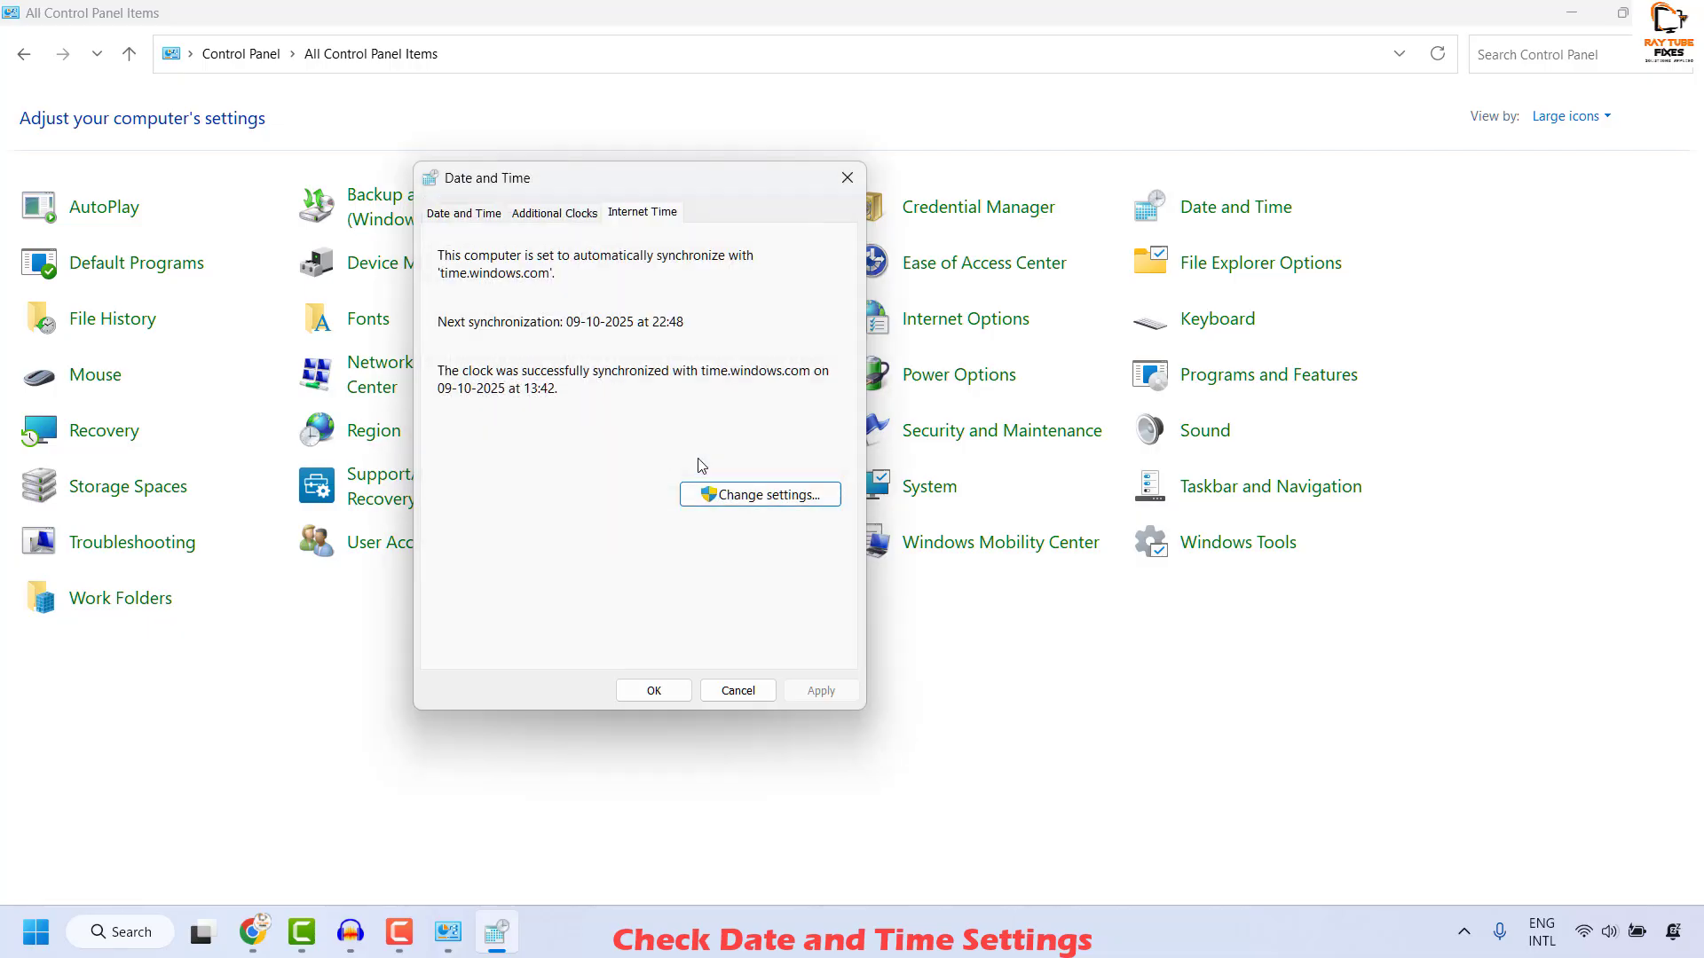
{"action": "left_click", "coordinate": [653, 693]}
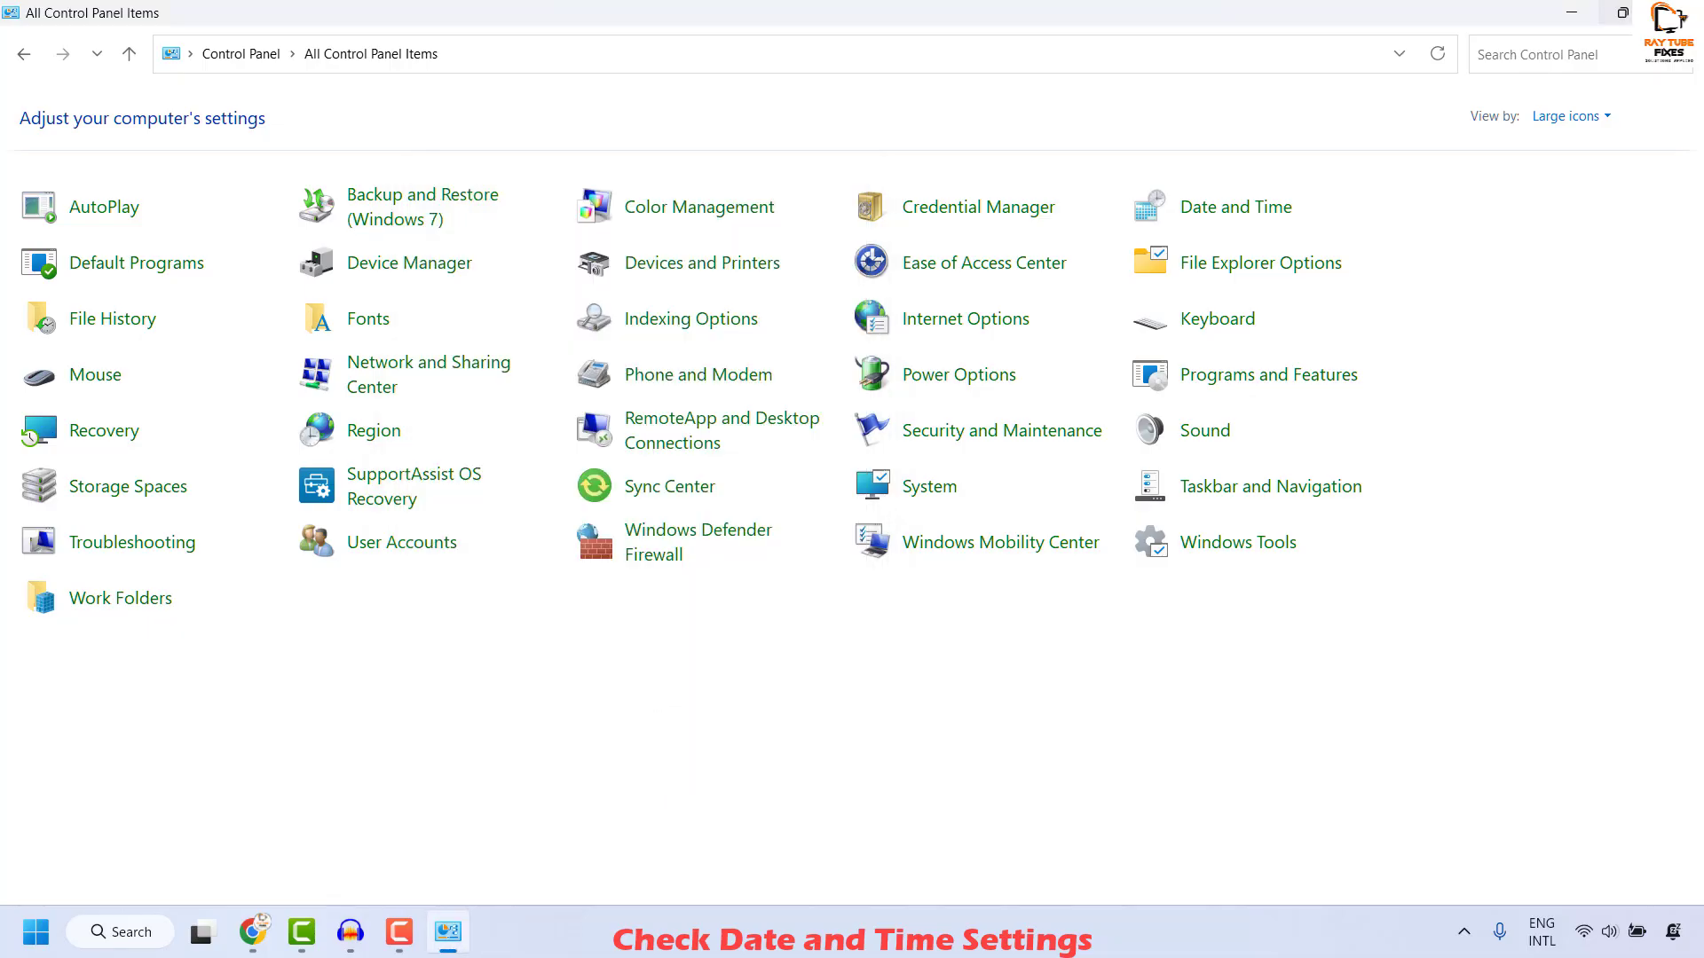
Close the Control Panel window with Alt+F4.
{"action": "key", "text": "alt+F4"}
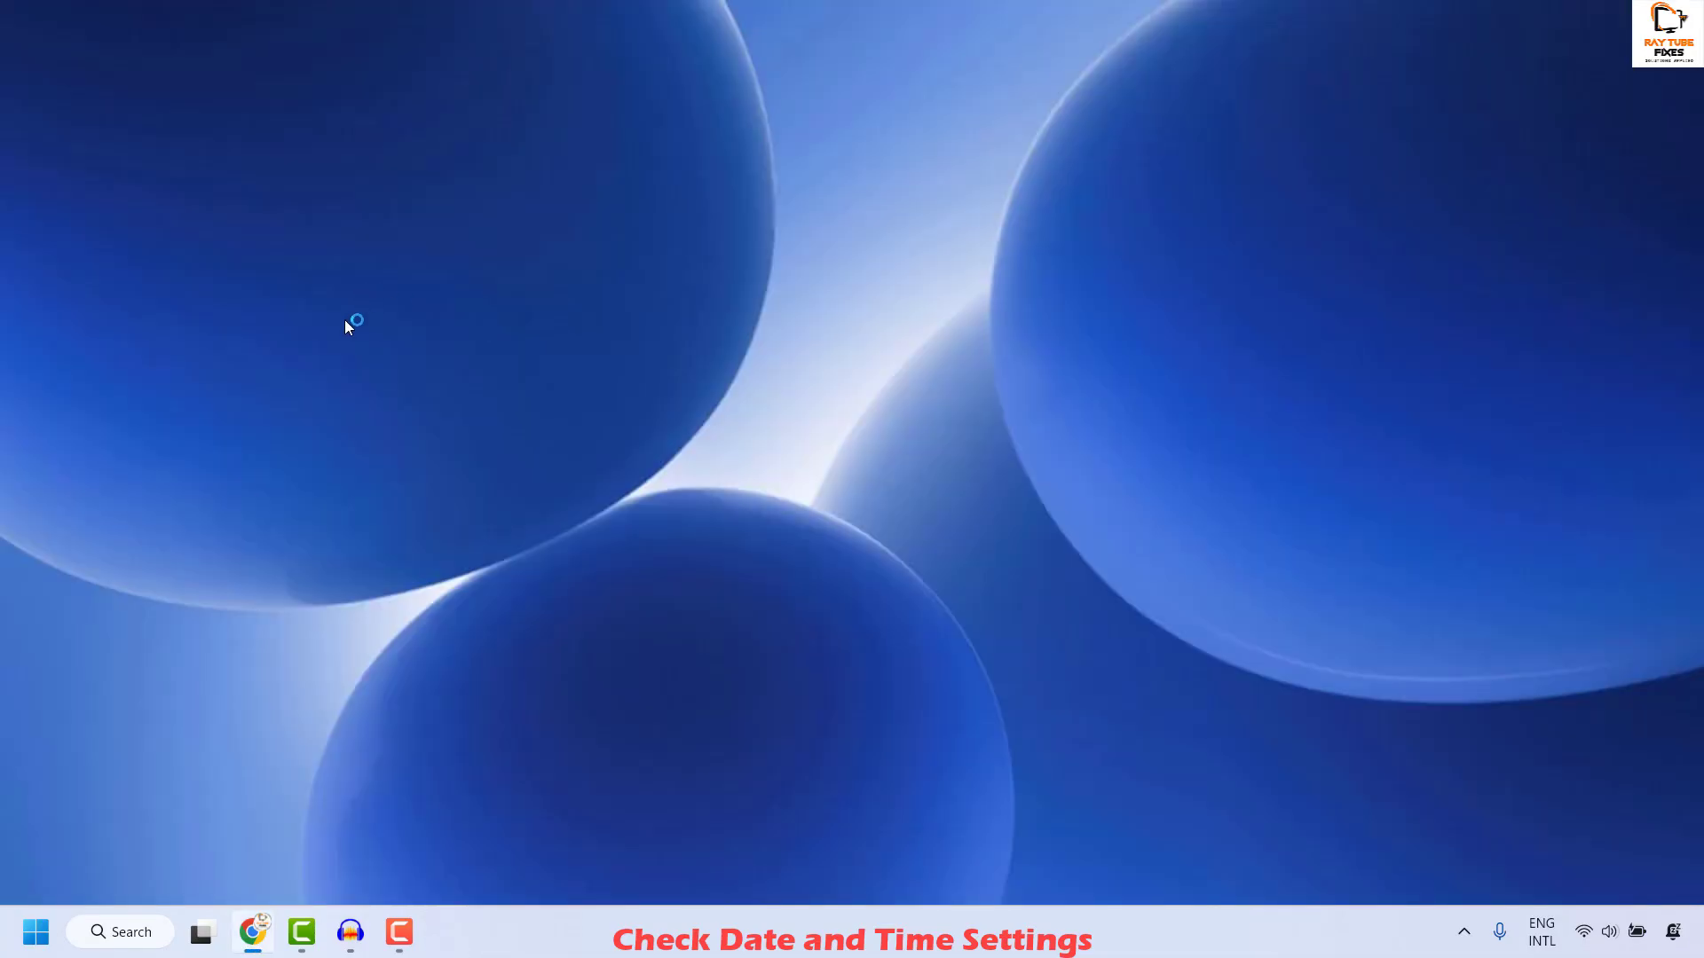